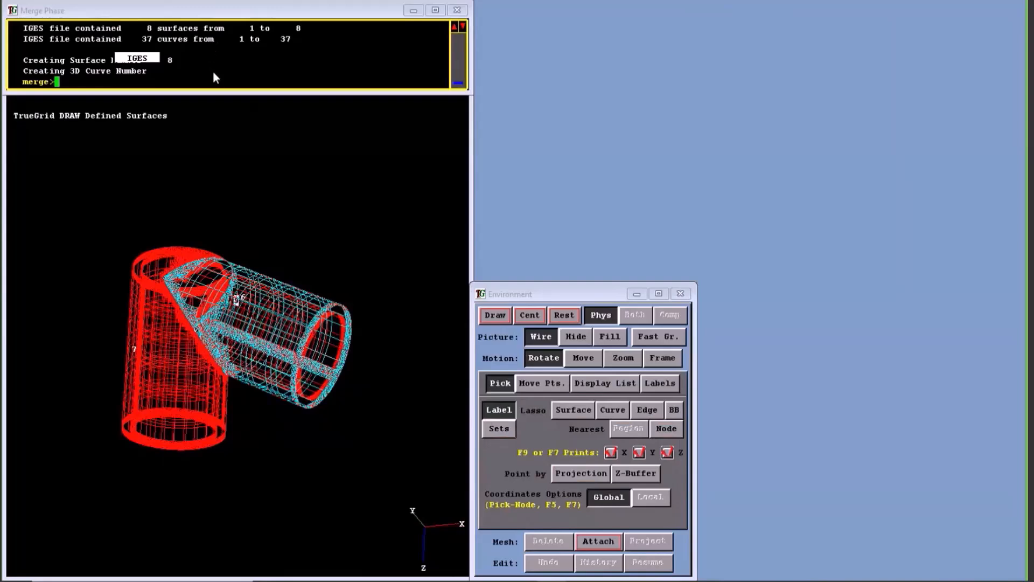
Remove the inner pipe surfaces 6 and 8 from the display, leaving surfaces 5 and 7.
click(256, 318)
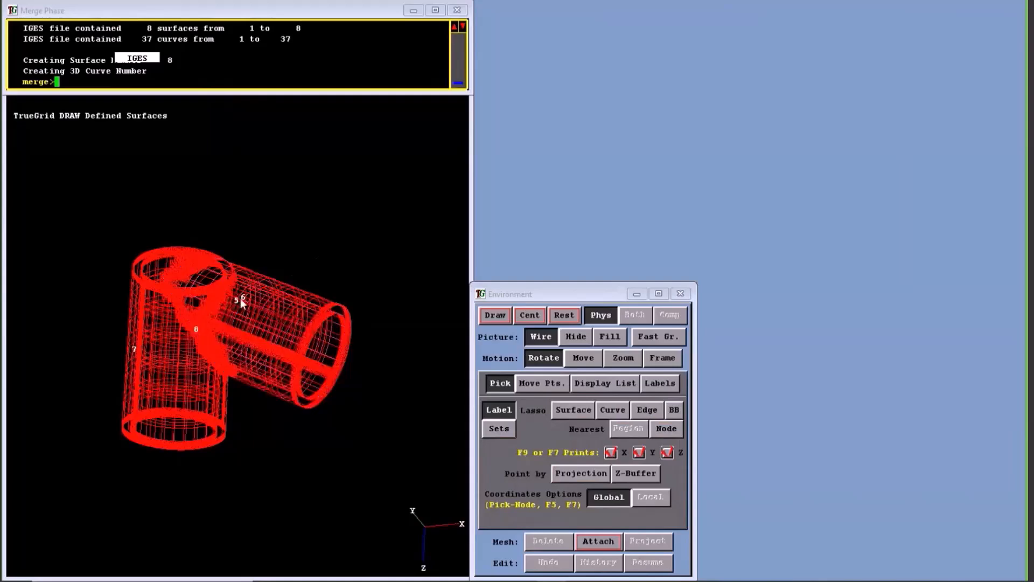
click(243, 297)
click(595, 384)
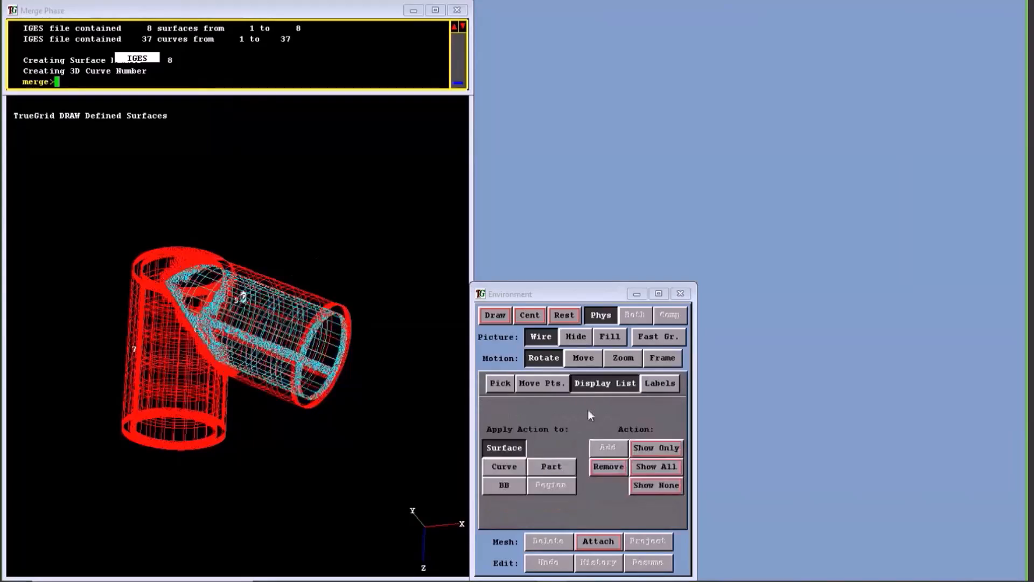
click(599, 467)
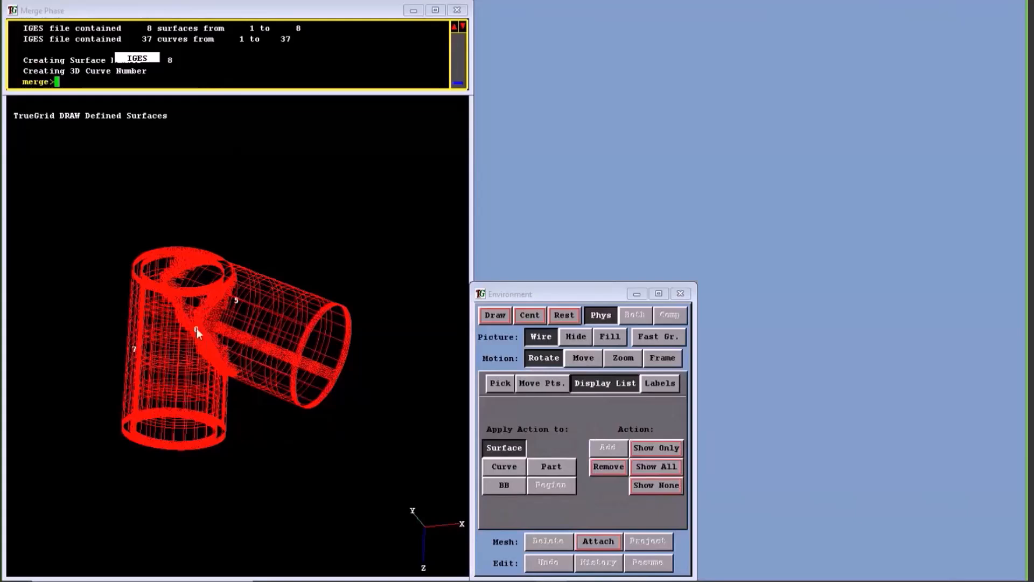
Center the remaining two surfaces in the picture and redraw them in Fill mode.
click(531, 316)
click(611, 339)
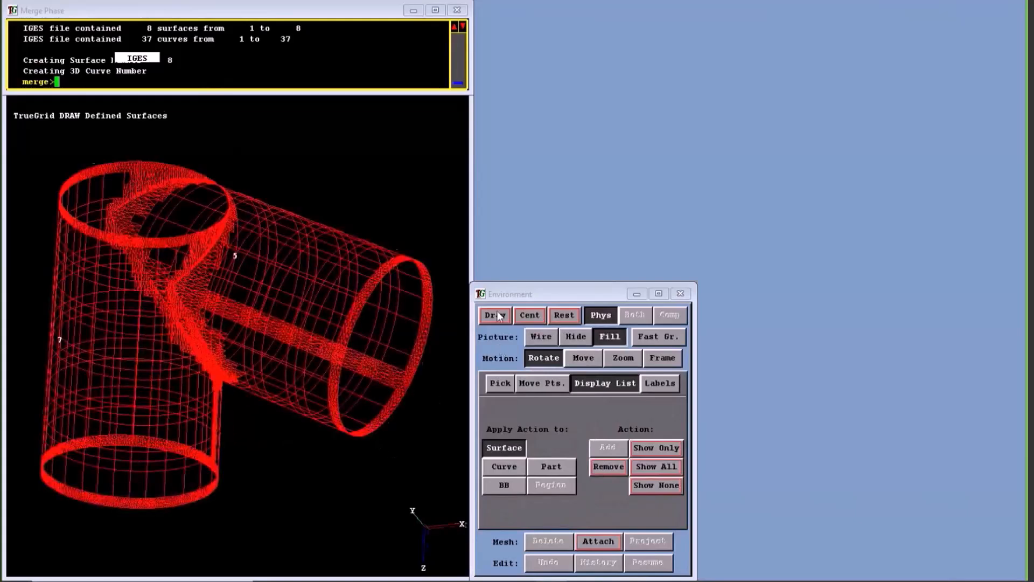
click(497, 315)
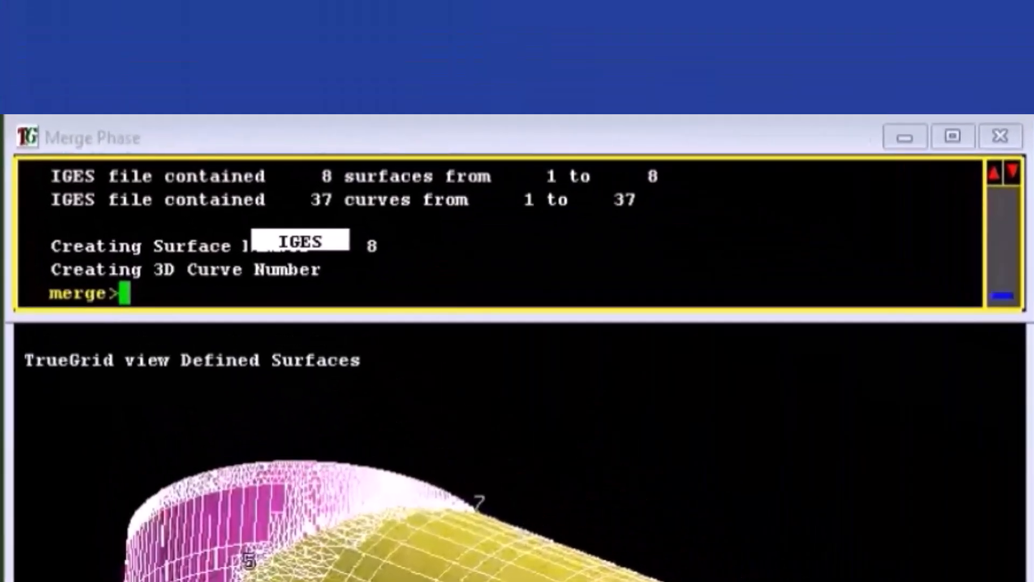
Turn off the interior lines of the surfaces with the command sdint off.
middle_drag(458, 518, 517, 501)
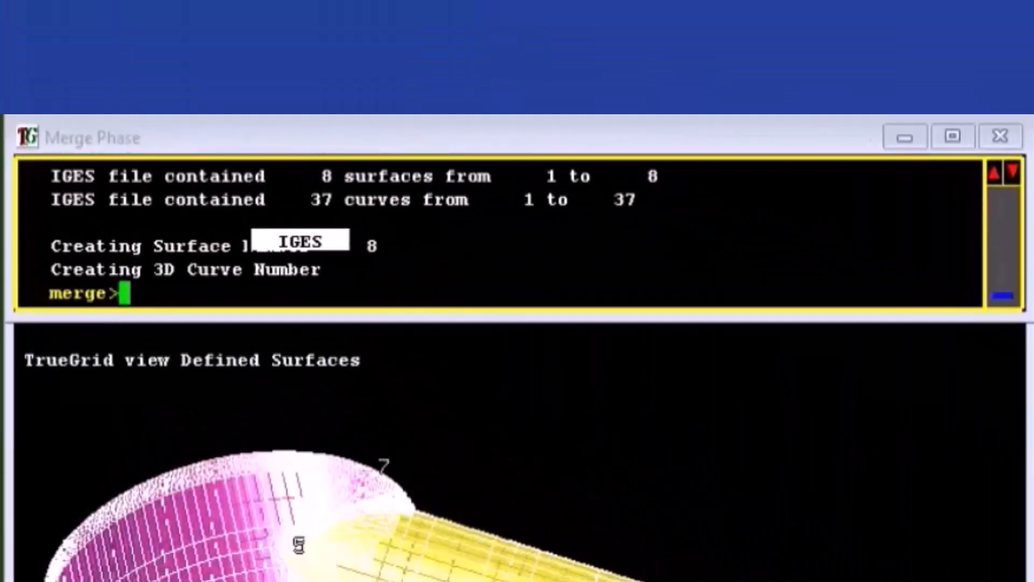
text(sdint o)
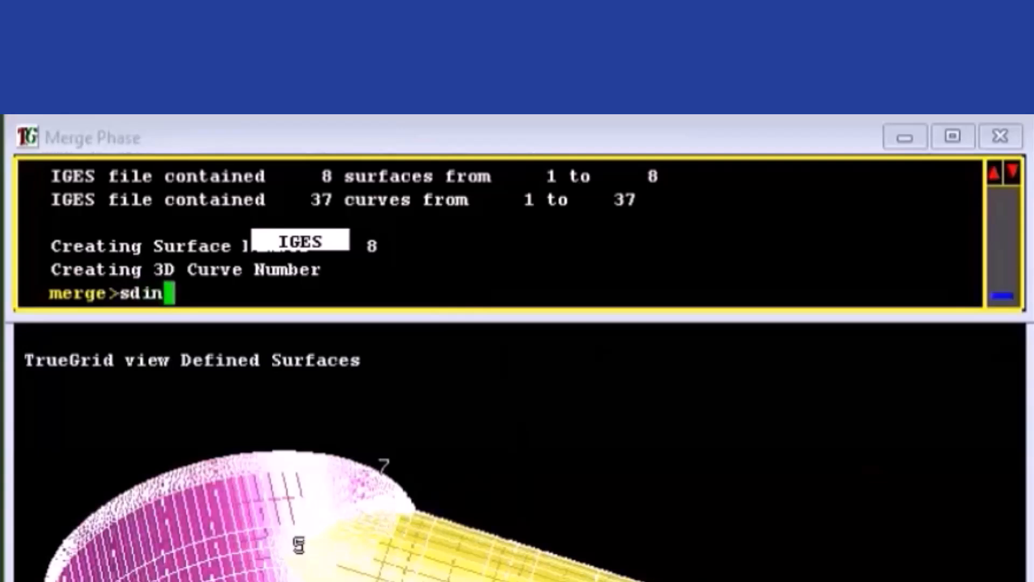
text(ff)
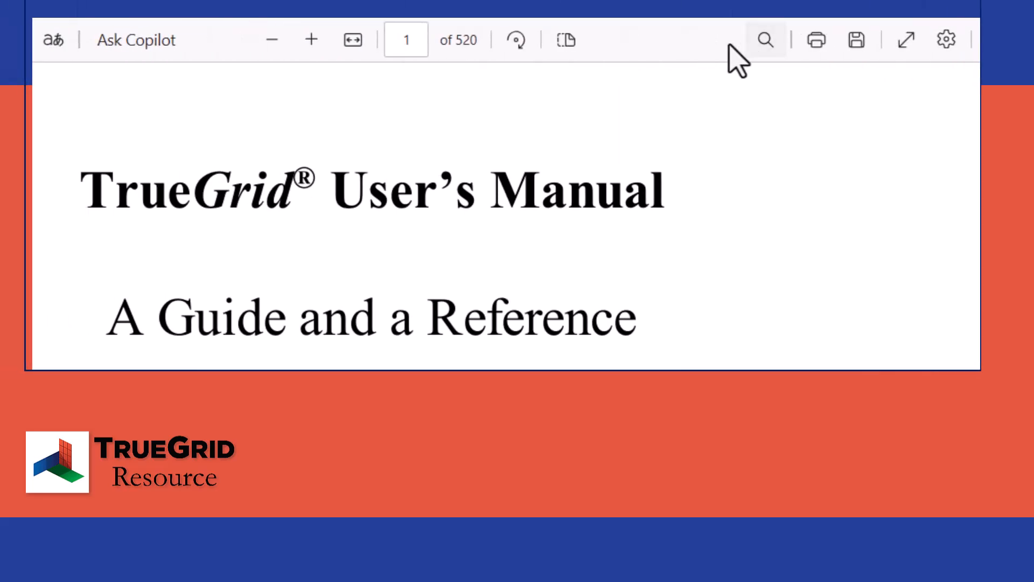
Look up sdint in the TrueGrid User's Manual and find the SDINT command with its help among the graphics commands.
click(765, 41)
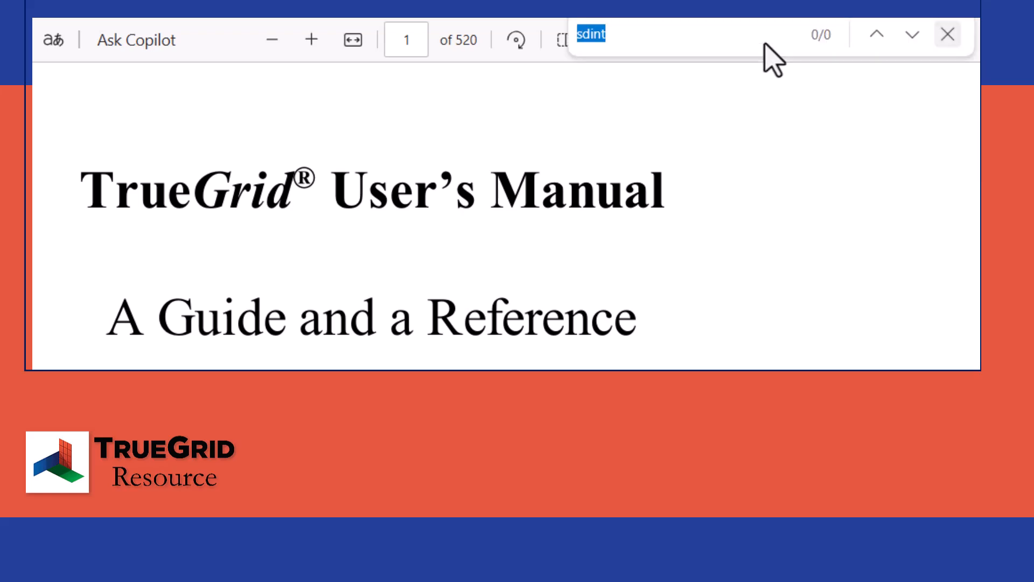
key(Return)
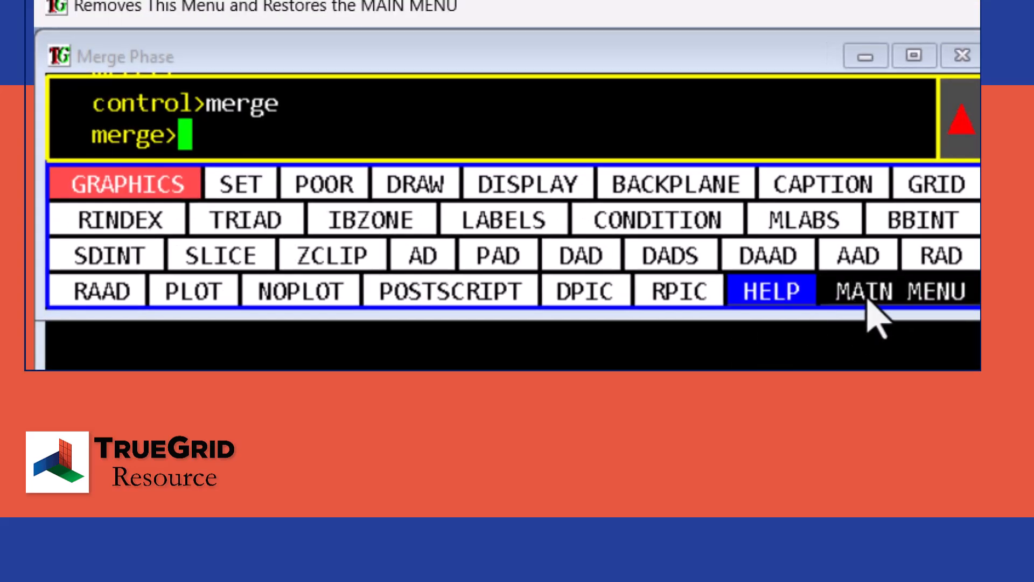
click(870, 293)
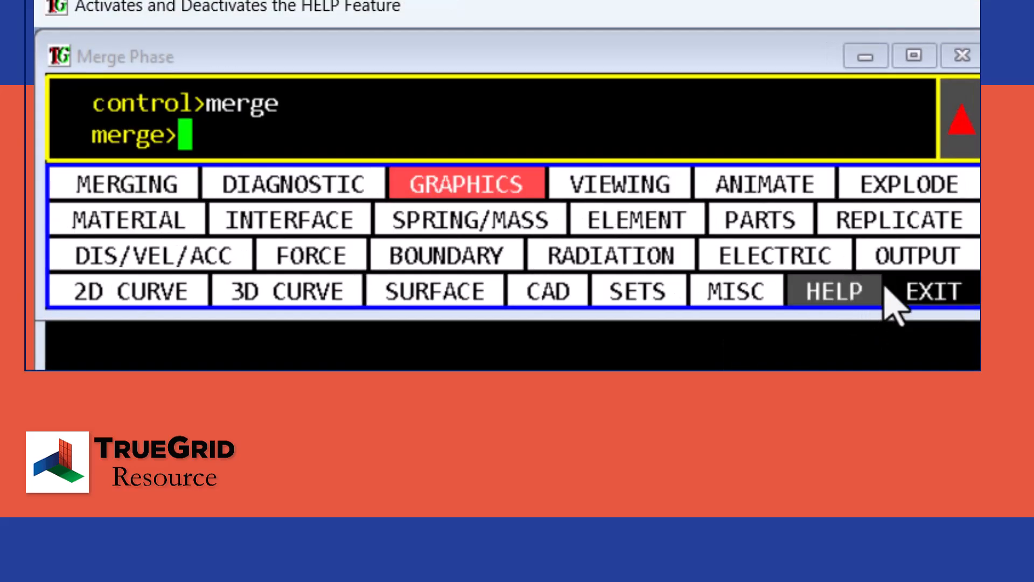
click(493, 186)
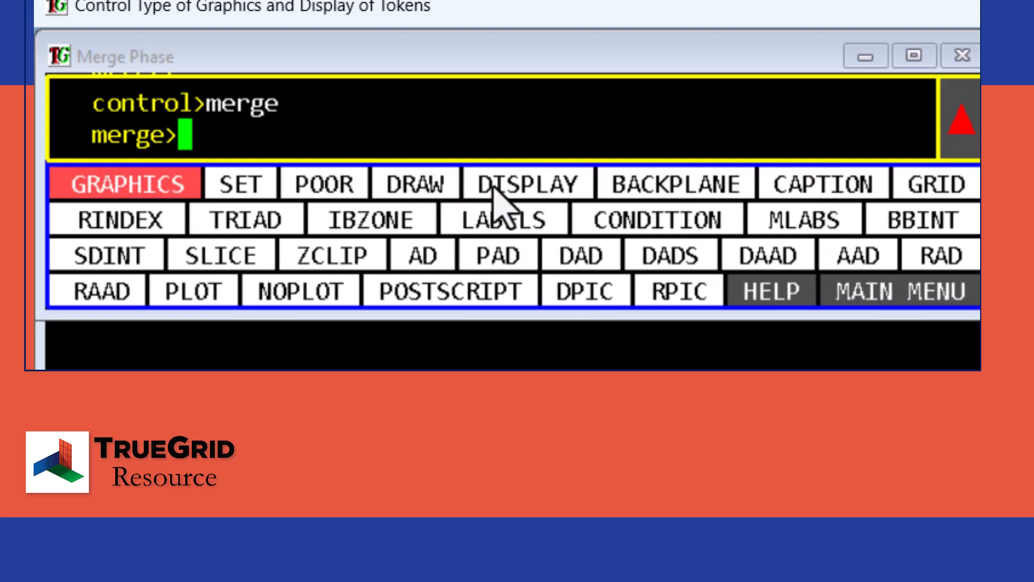
click(764, 295)
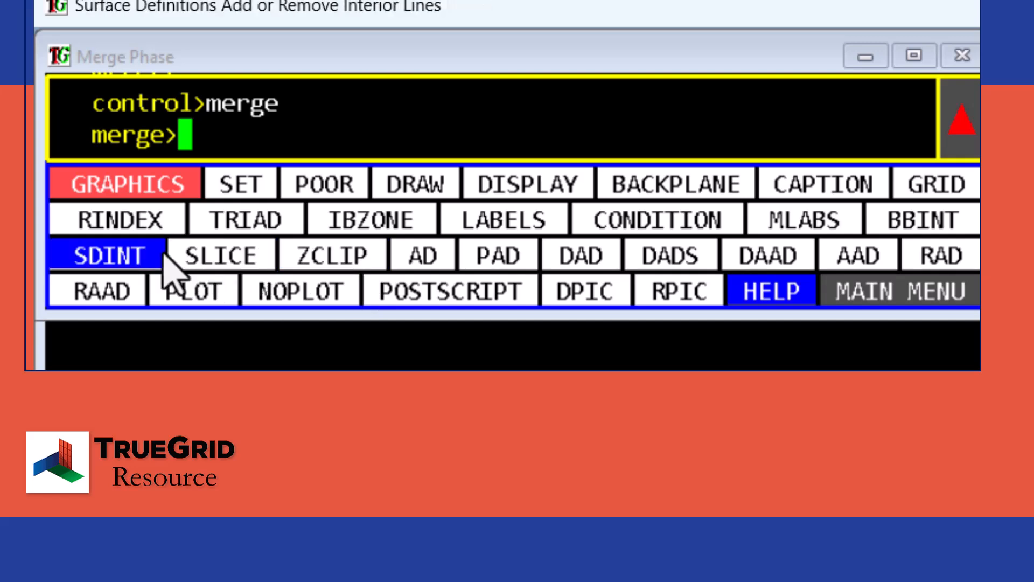
click(147, 266)
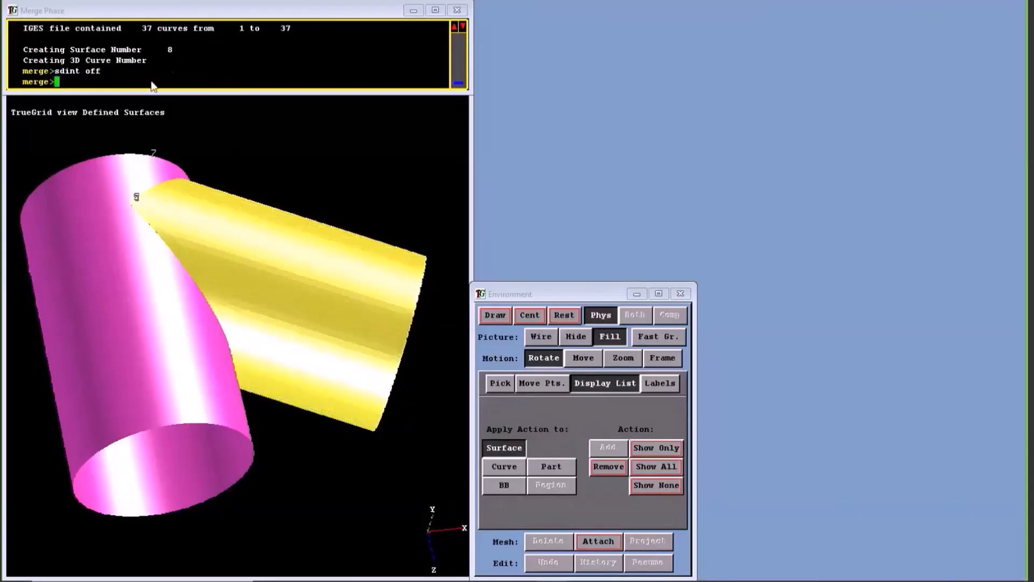
Examine the shaded intersecting pipe surfaces from several angles.
drag(55, 71, 102, 71)
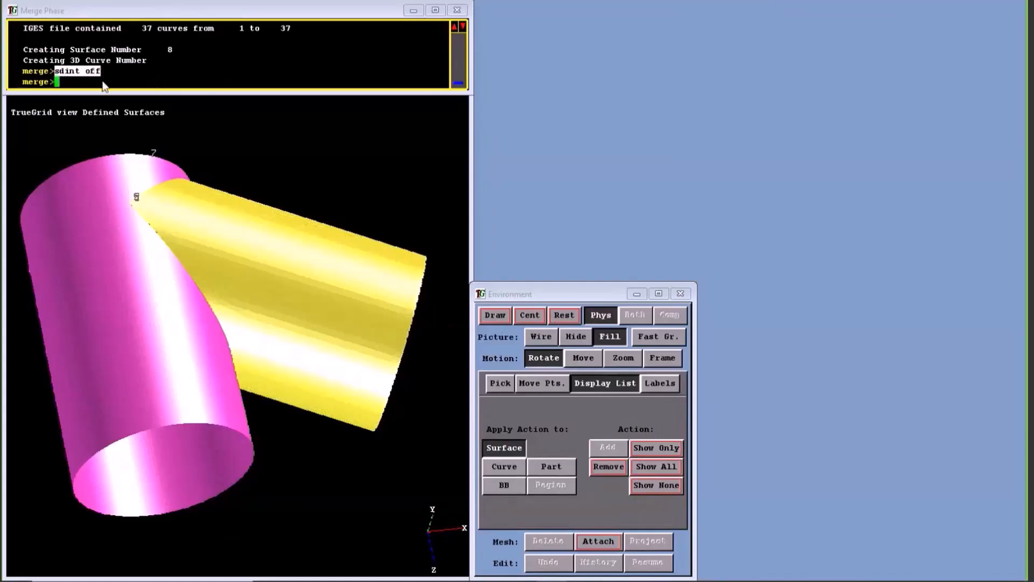
drag(356, 288, 295, 303)
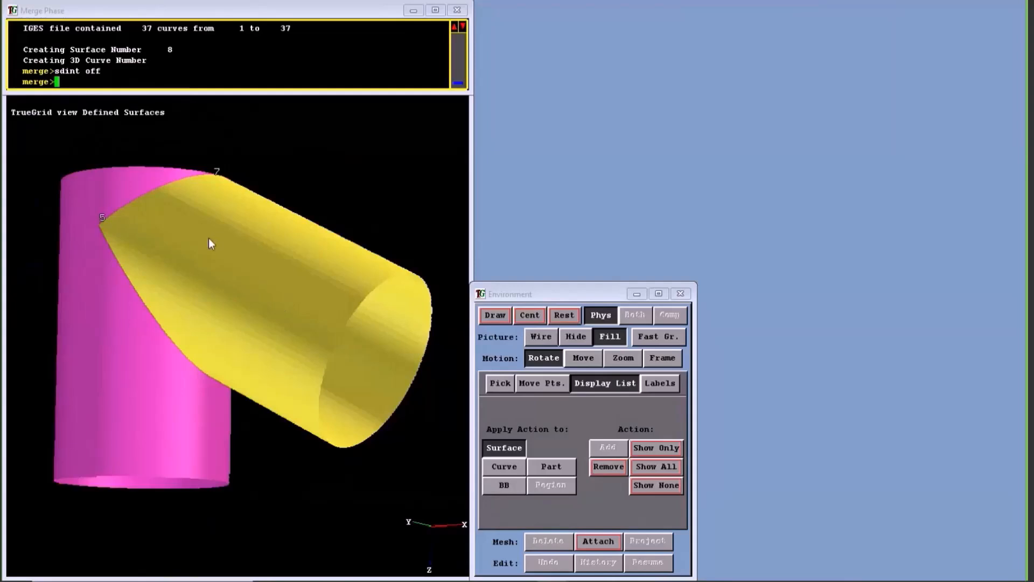
drag(240, 270, 565, 394)
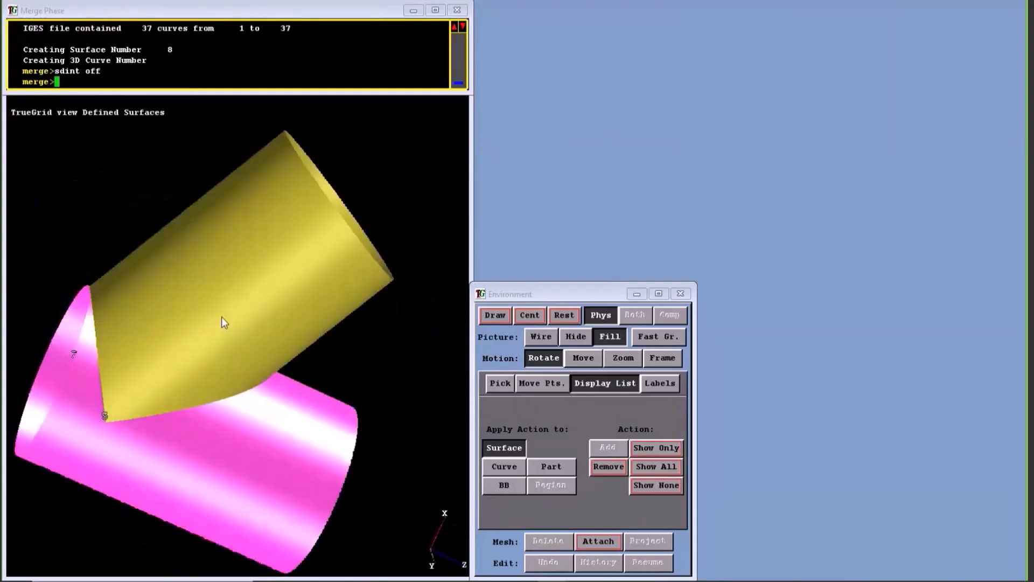
drag(222, 315, 270, 232)
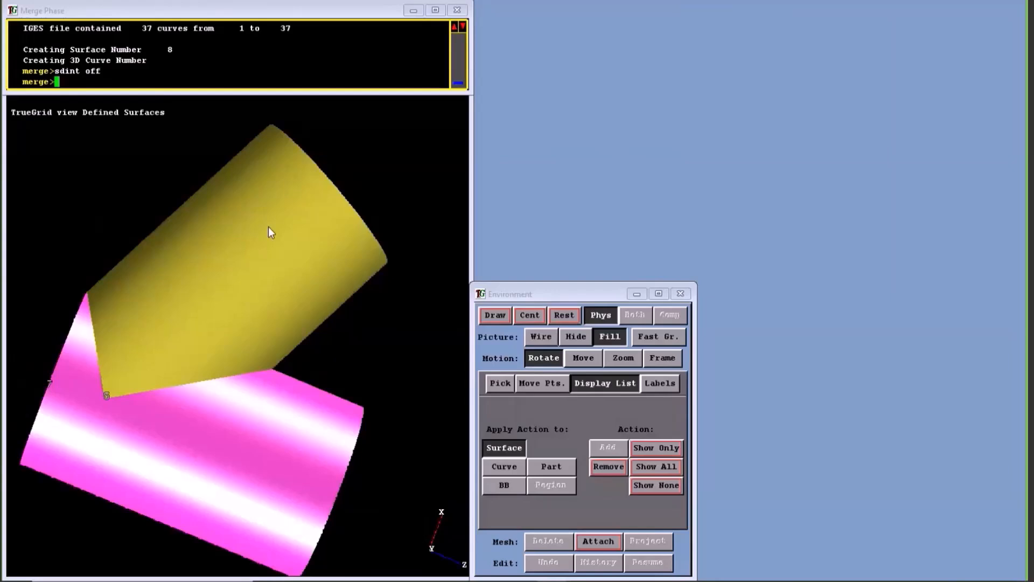
drag(196, 300, 283, 302)
middle_drag(286, 361, 240, 398)
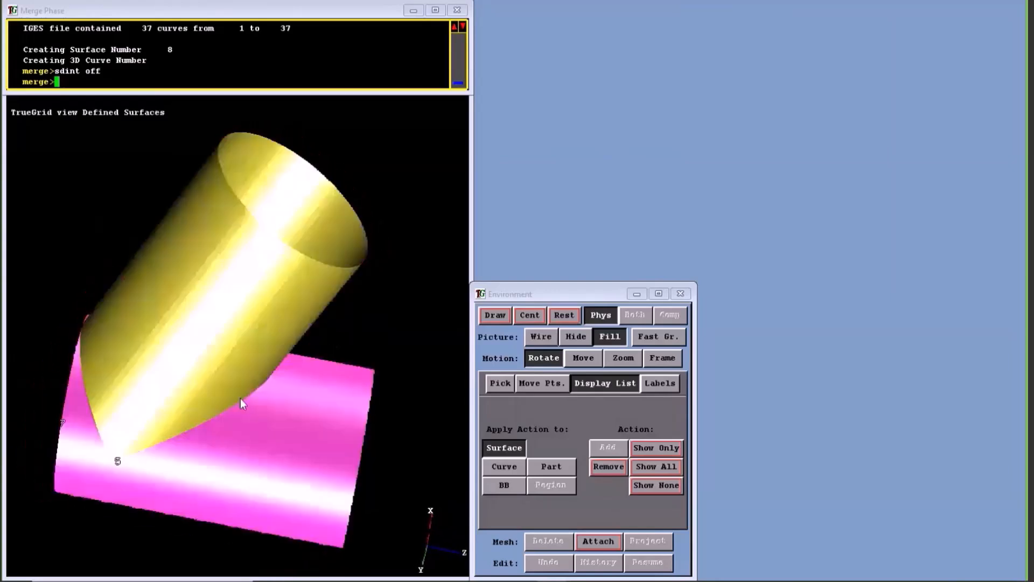
drag(291, 341, 411, 291)
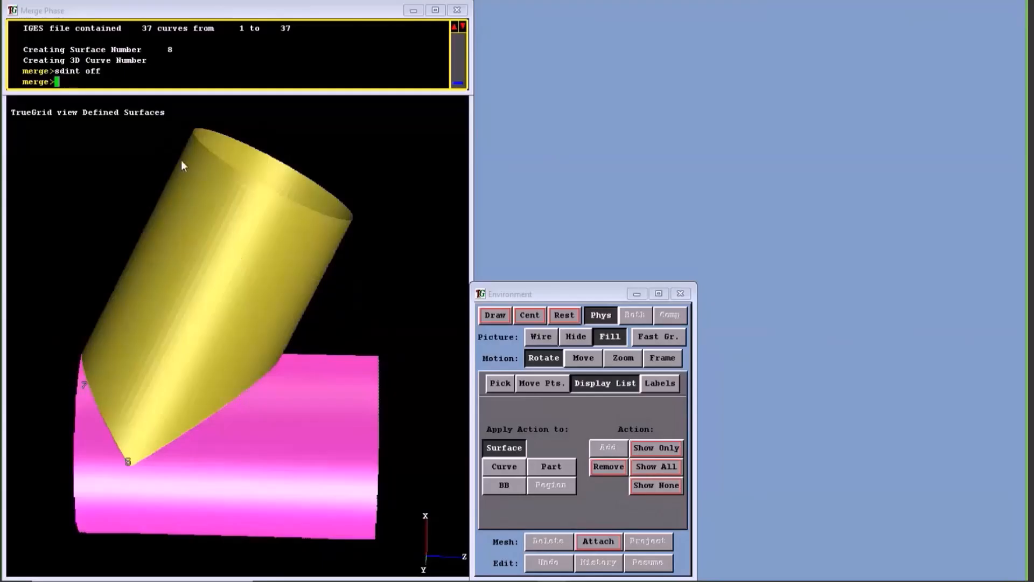
Create composite surface number 10 with the COSURF command.
click(207, 35)
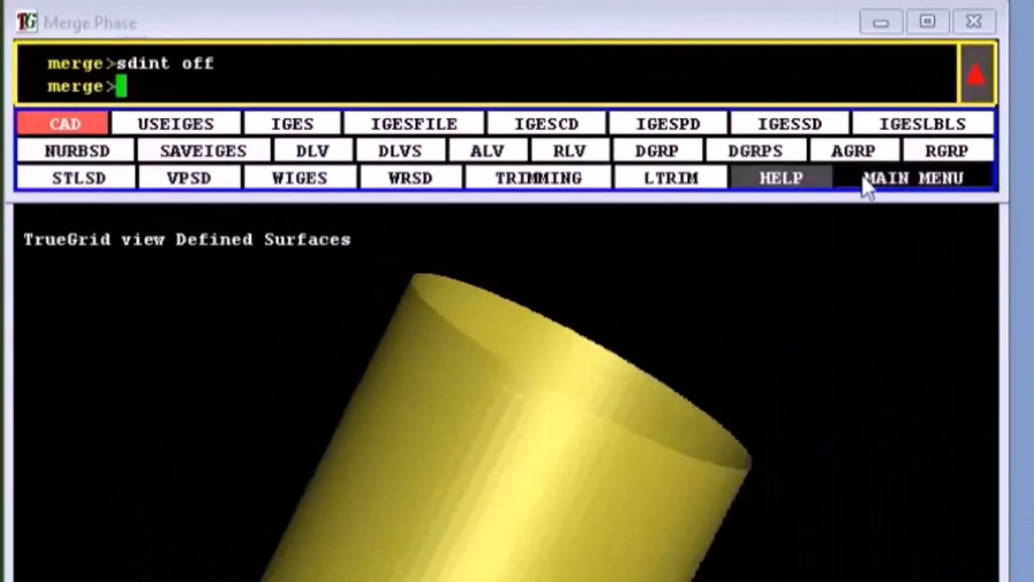
click(865, 177)
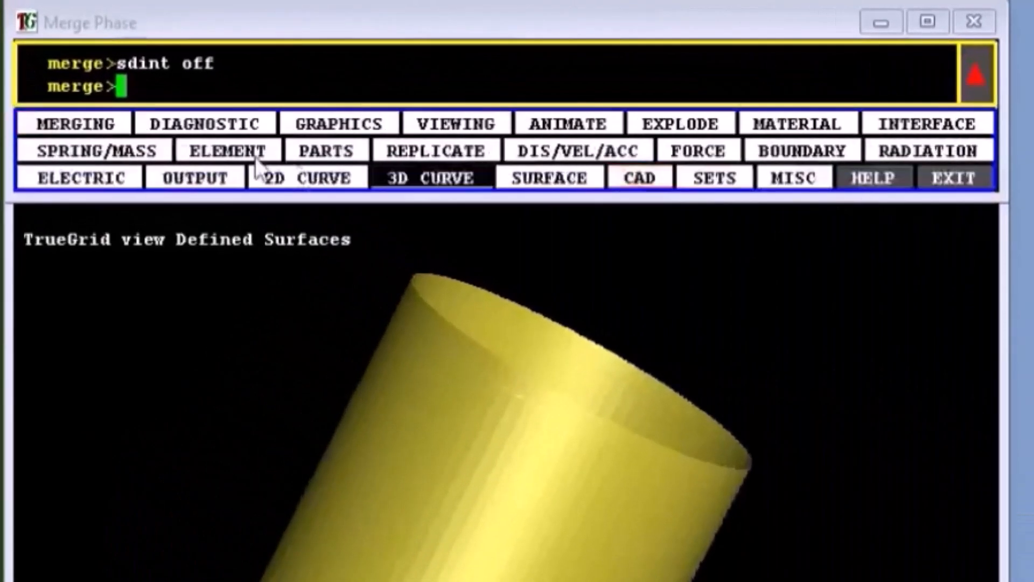
click(510, 179)
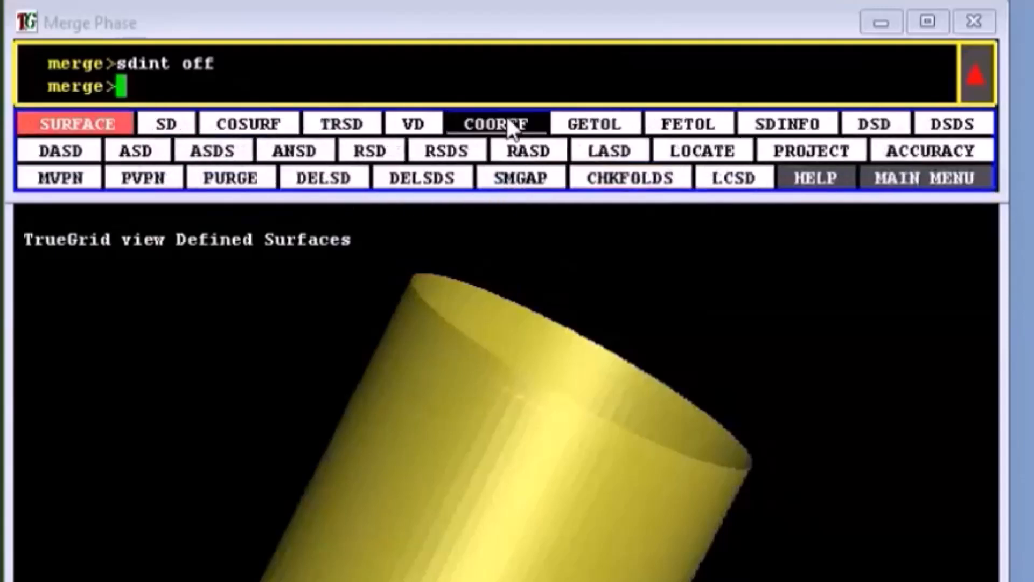
click(254, 122)
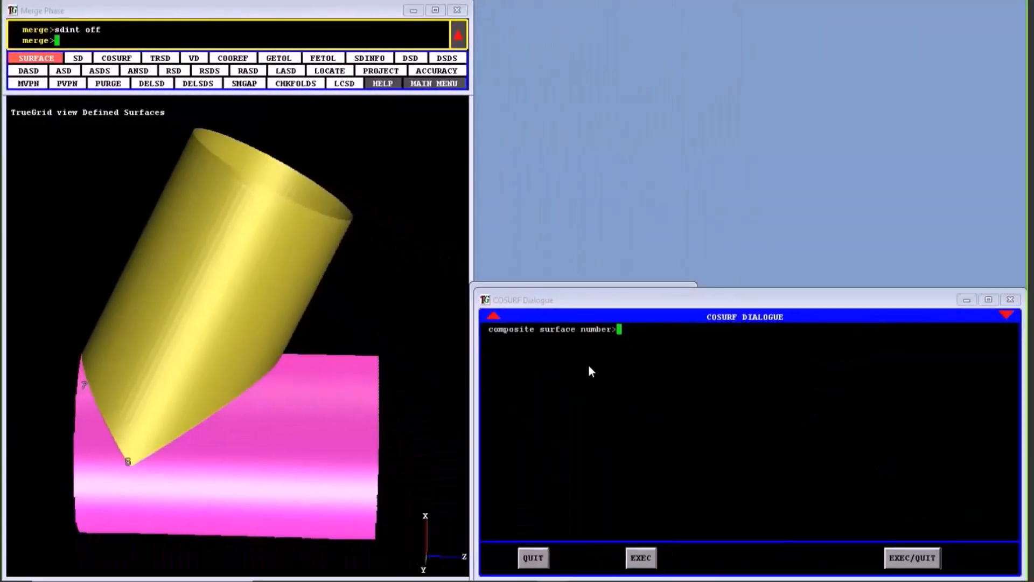
text(10)
click(905, 559)
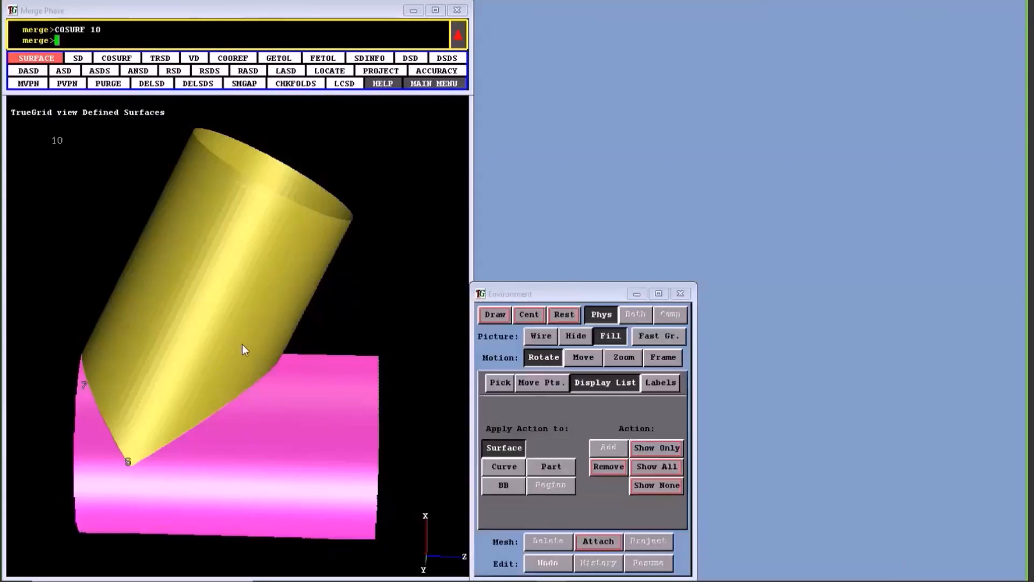
Pick composite surface 10 by its label to check which surfaces it covers, and clear the selection.
click(499, 383)
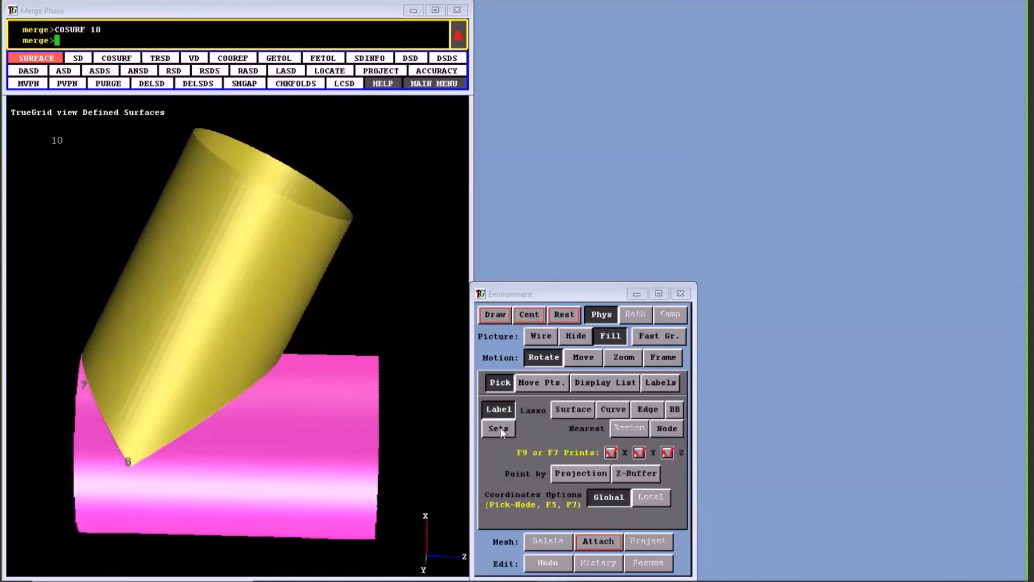
click(56, 141)
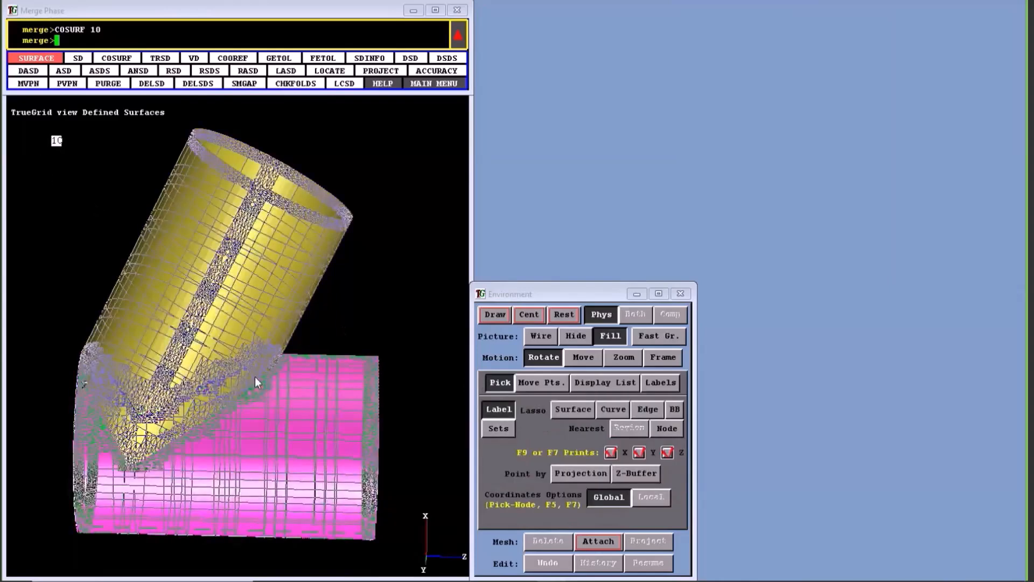
click(254, 377)
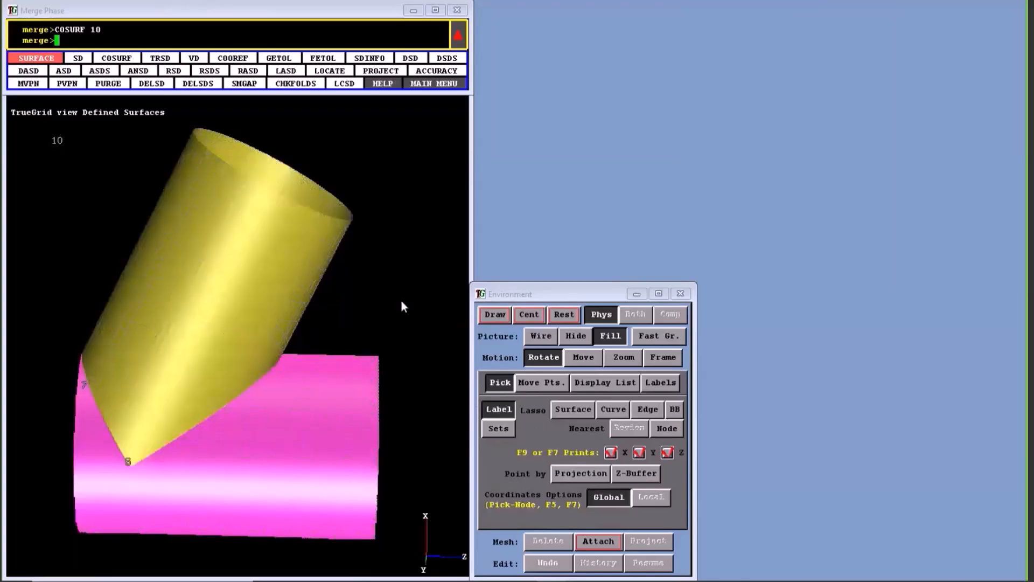
Restore the default view and start a BLOCK part with i-list -1 -11 21 and j-list -1 -11.
click(566, 316)
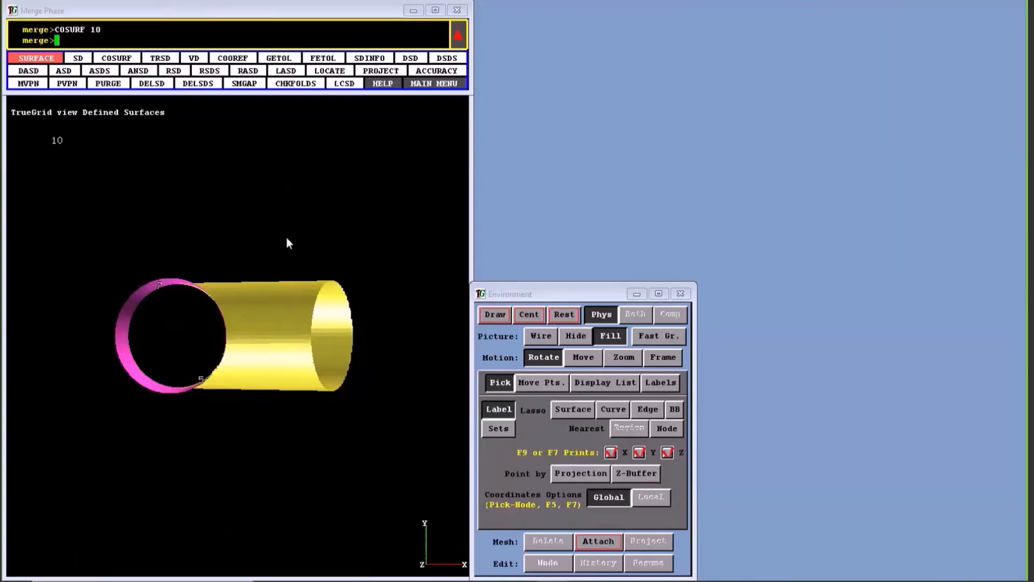
click(434, 84)
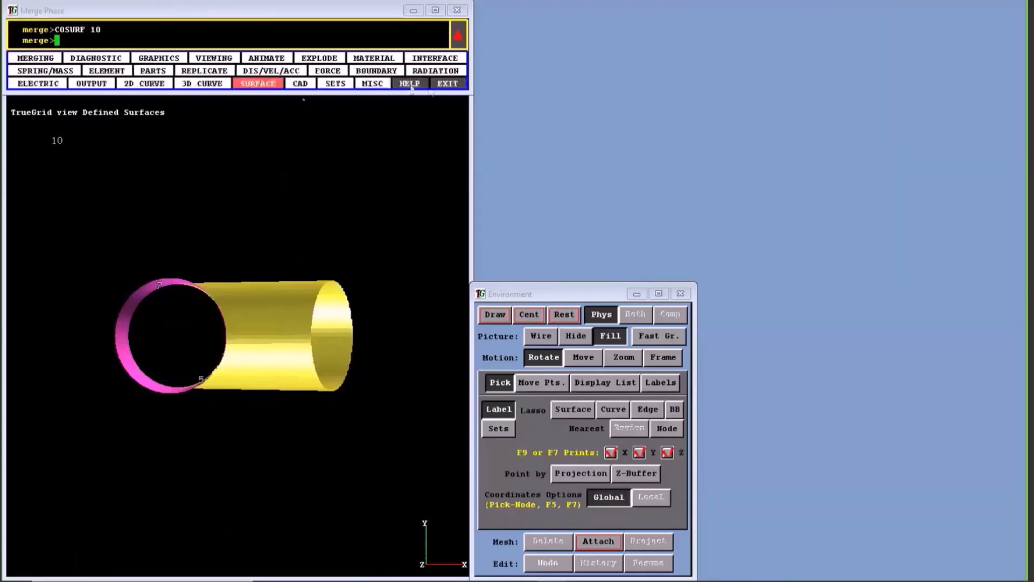
click(140, 73)
click(148, 71)
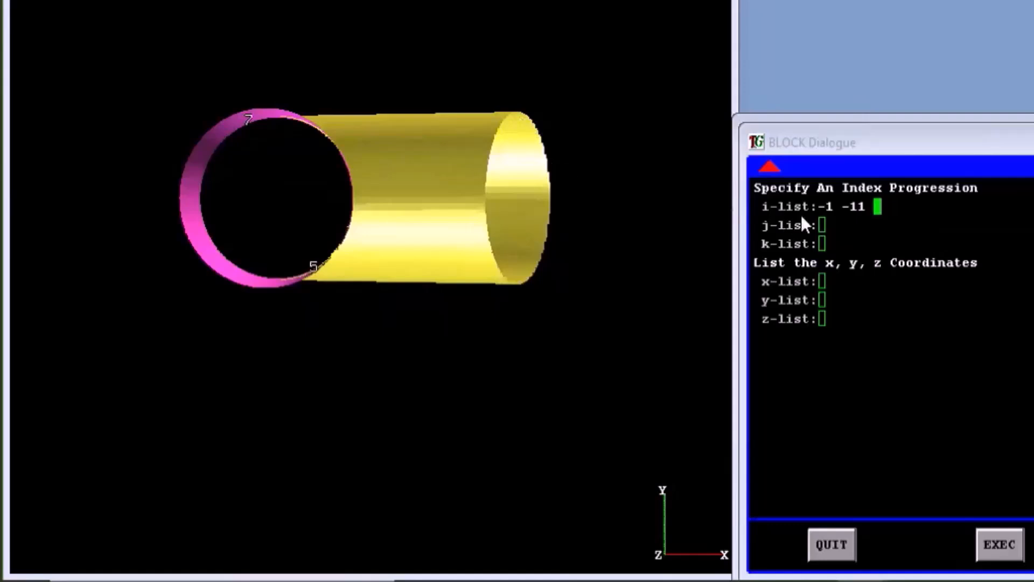
text(21)
key(Return)
text(-11)
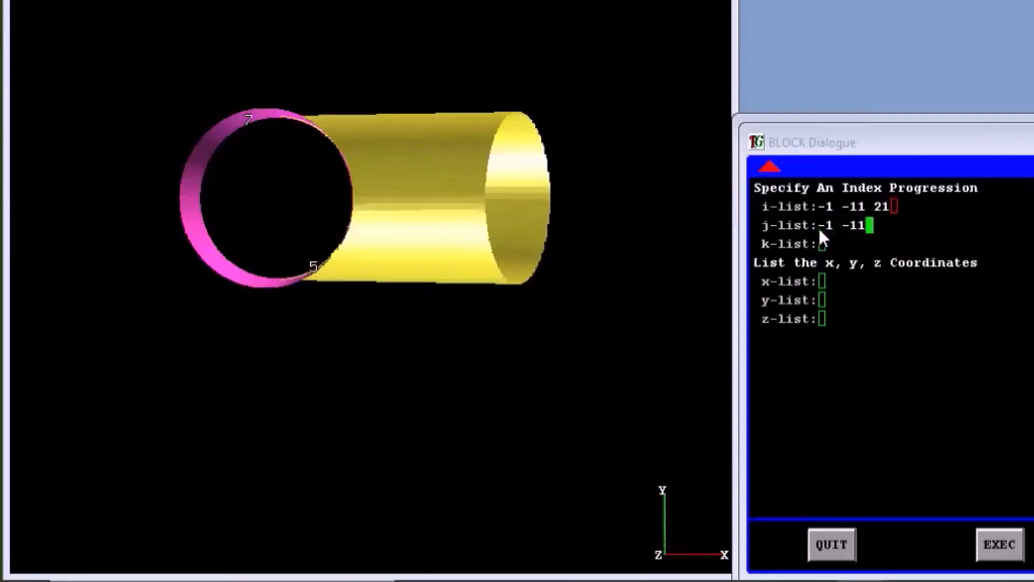
key(Return)
Inspect the intersecting pipes from several angles and set the BLOCK part's k-list to -1 -11 21.
mouse_move(707, 280)
mouse_down()
mouse_move(215, 318)
mouse_move(522, 316)
mouse_up()
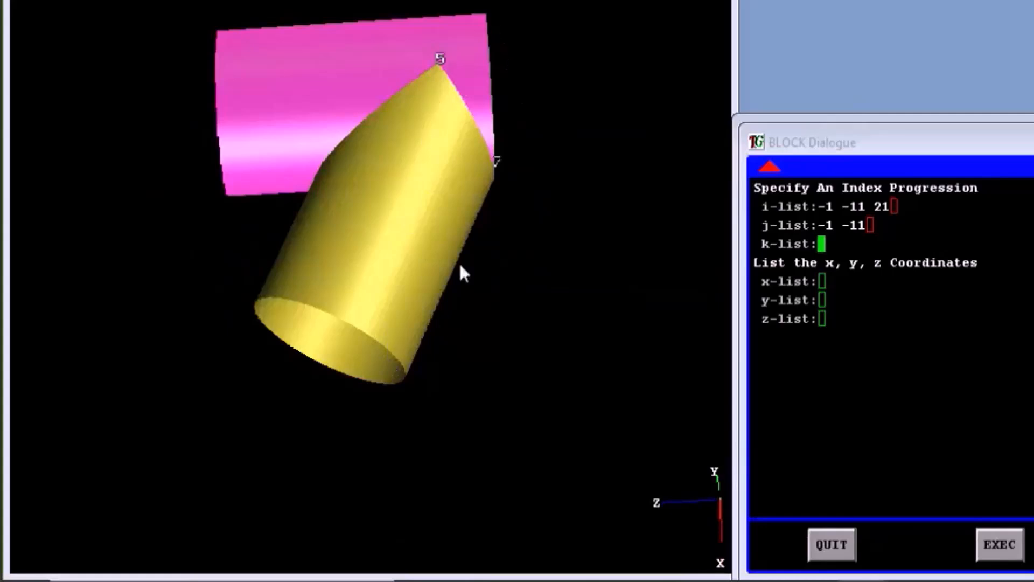
mouse_move(461, 145)
mouse_down()
mouse_move(364, 157)
mouse_move(470, 113)
mouse_up()
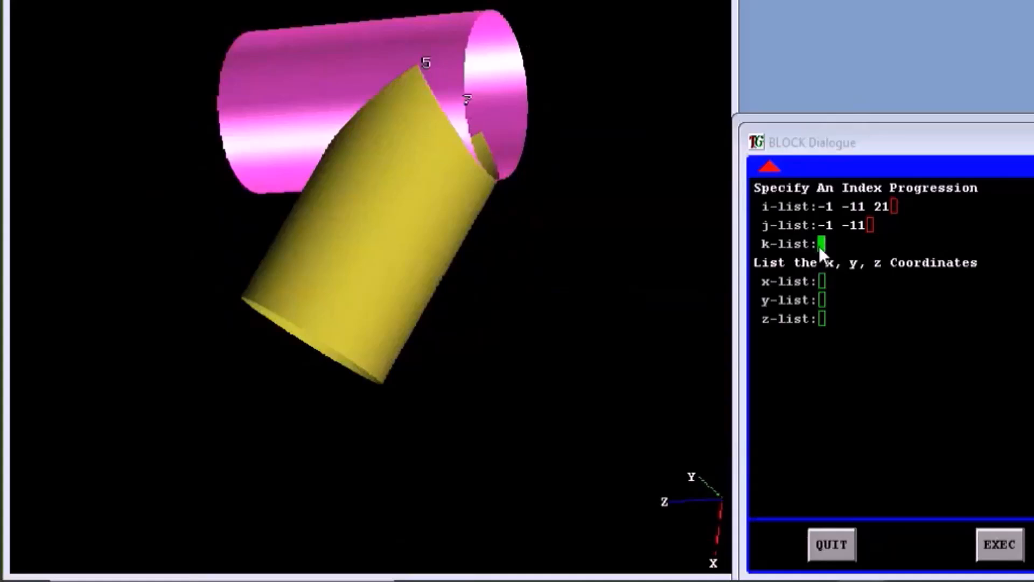
mouse_move(374, 203)
mouse_down()
mouse_move(487, 224)
mouse_move(294, 188)
mouse_up()
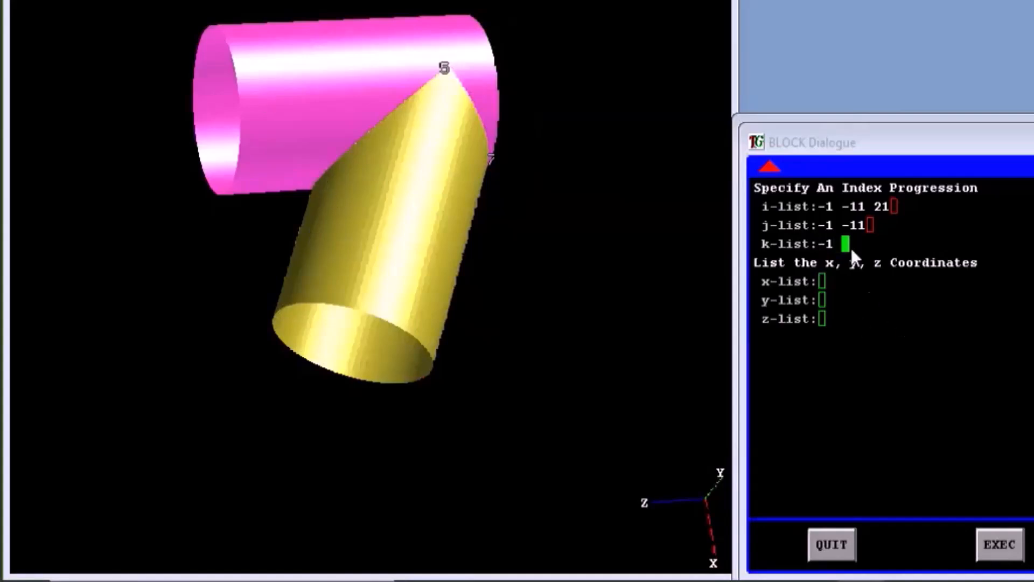
text(11)
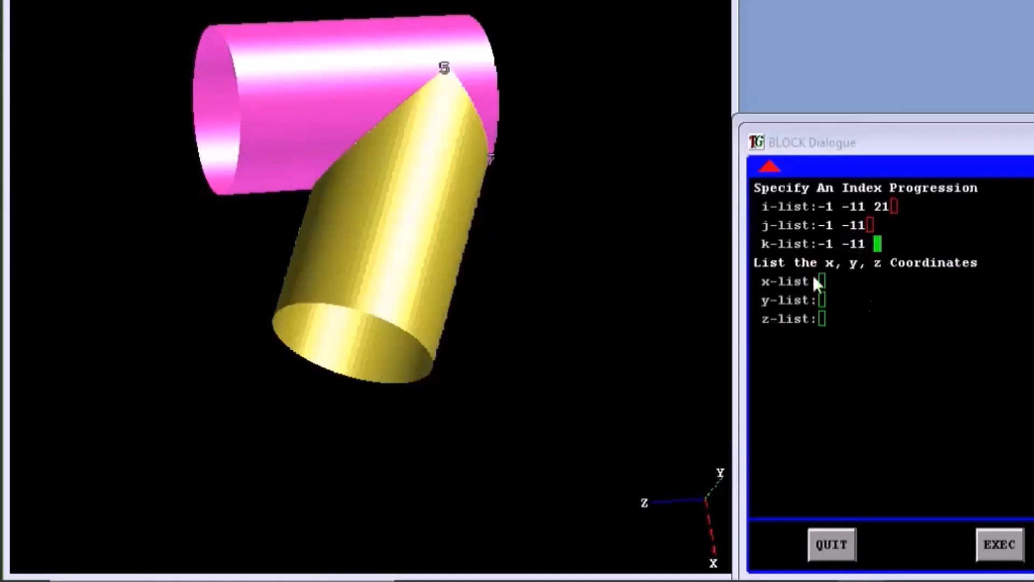
text(21)
key(Return)
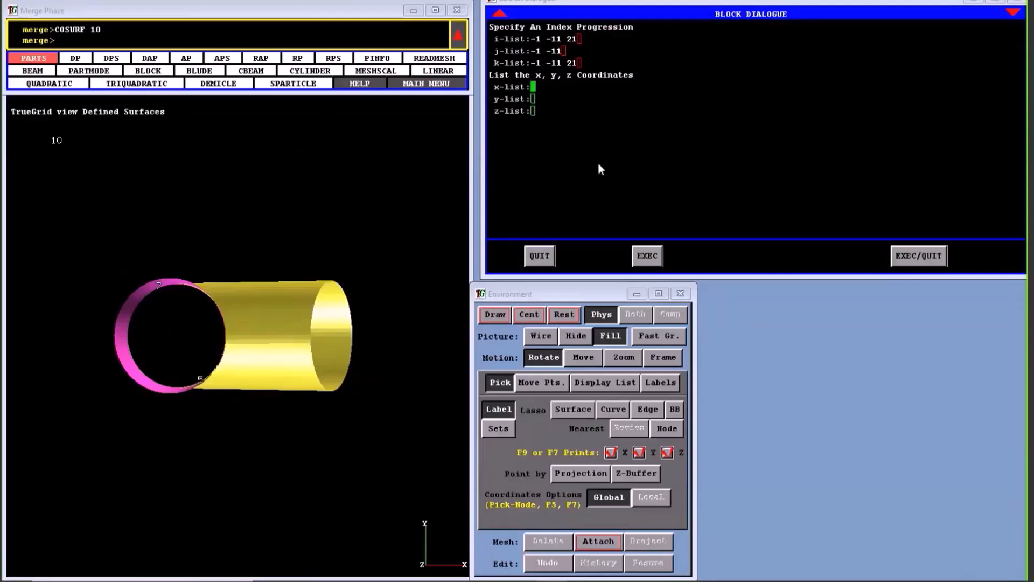
Create the block part with x coordinates -2 2 10, y coordinates -2 2 and z coordinates 0 4 10.
text(-2 2 10)
key(Return)
text(-2 2)
key(Return)
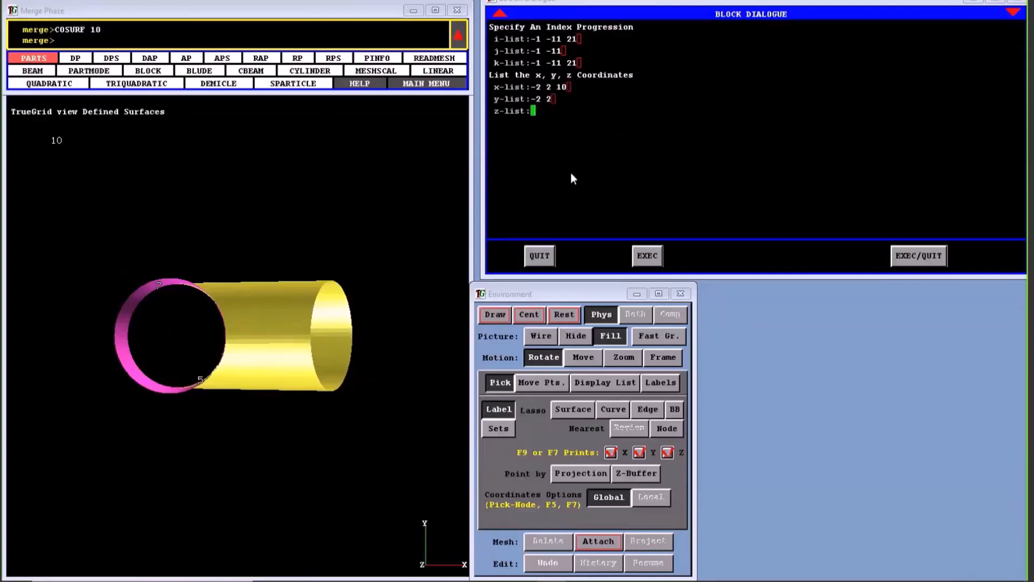
drag(281, 277, 90, 426)
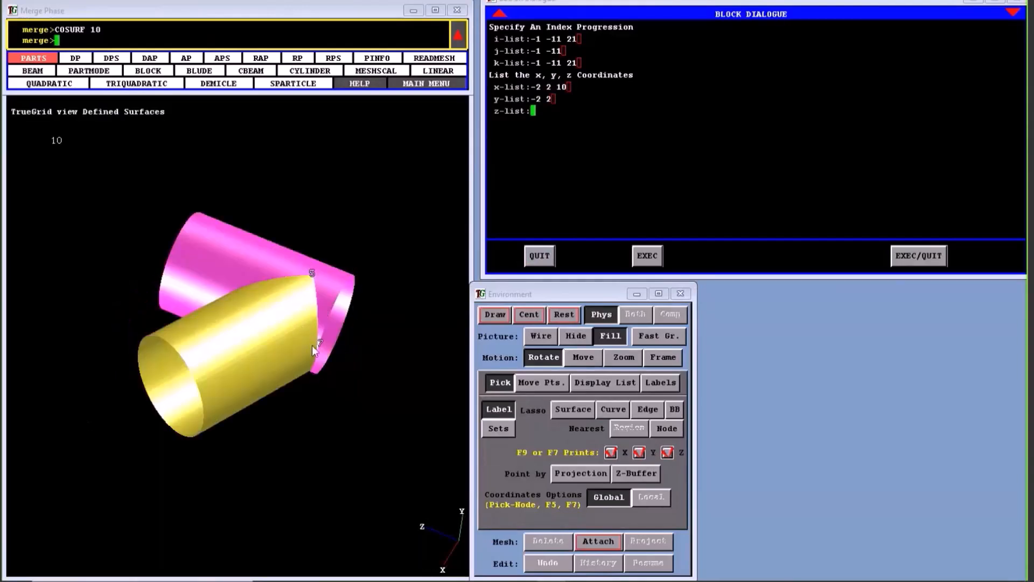
drag(306, 370, 208, 302)
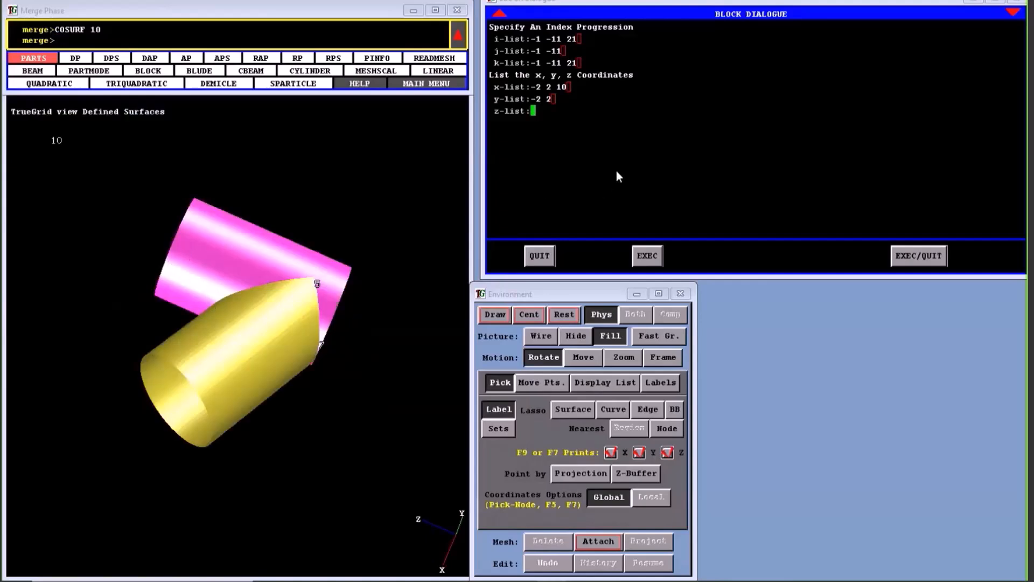
text(0 4 10)
key(Return)
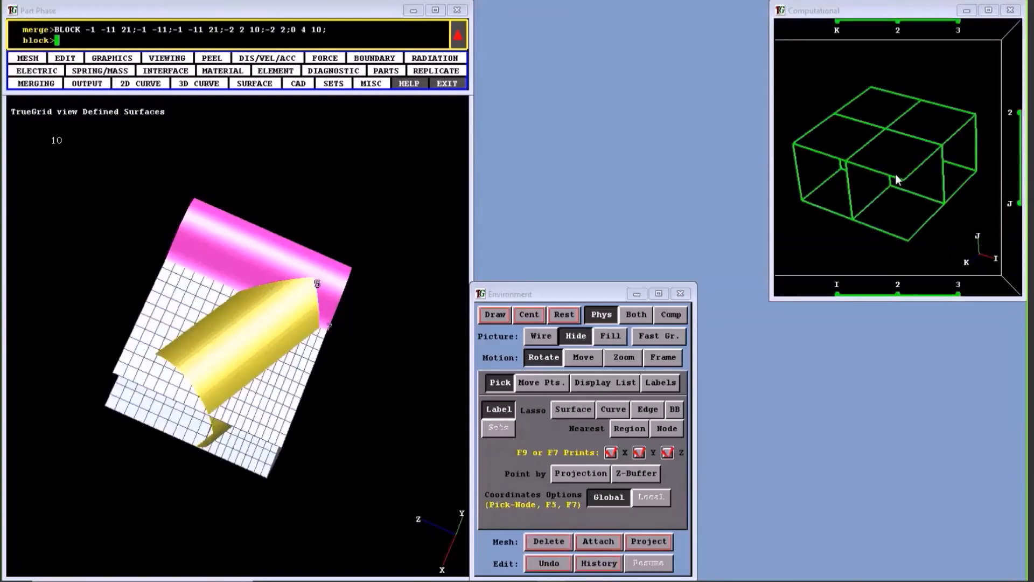
Display the block mesh and pipe surfaces as a filled picture with fast graphics.
mouse_move(894, 188)
mouse_down()
mouse_move(863, 132)
mouse_move(884, 194)
mouse_up()
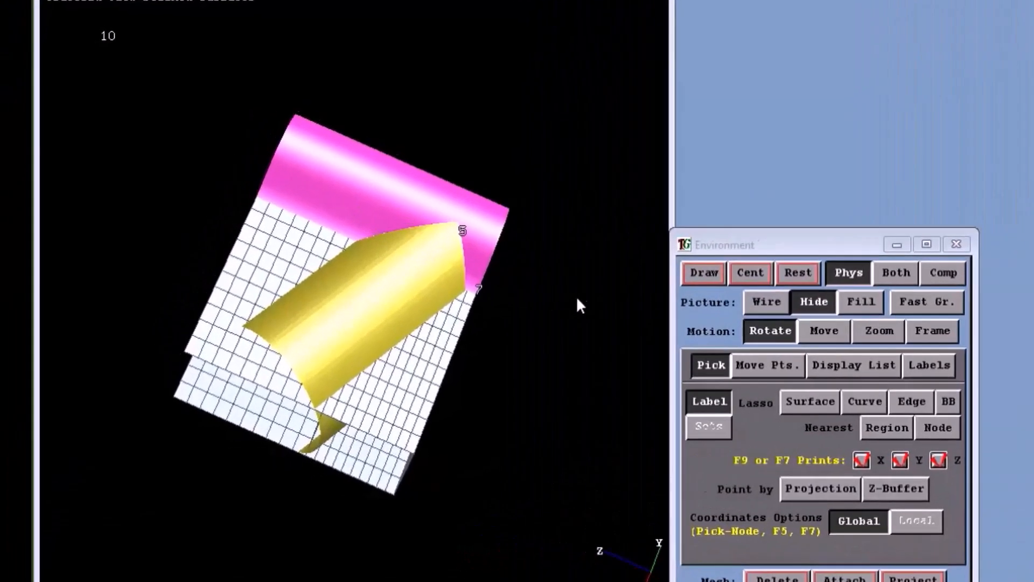
middle_drag(291, 292, 293, 263)
click(917, 294)
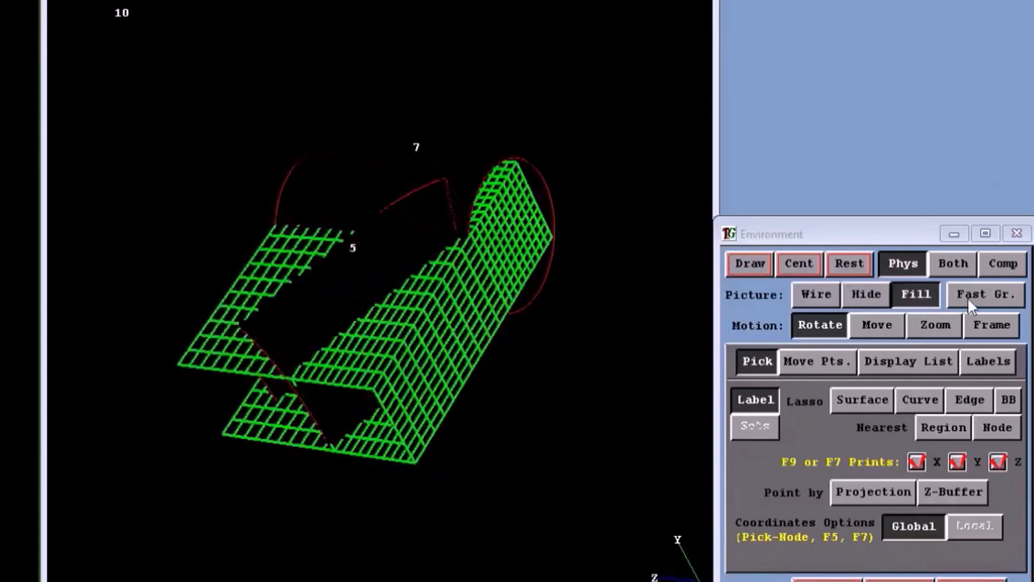
click(982, 293)
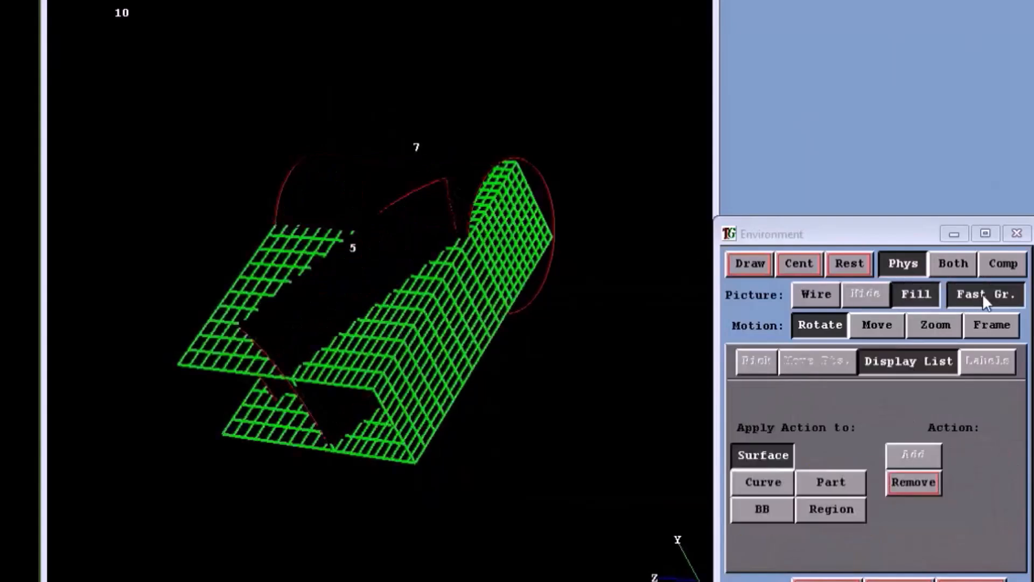
Examine from several angles how the block mesh faces lie relative to the two pipe surfaces.
mouse_move(509, 302)
middle_down()
mouse_move(638, 222)
mouse_move(739, 200)
mouse_move(912, 192)
mouse_move(923, 212)
mouse_move(792, 243)
mouse_move(742, 224)
mouse_move(658, 225)
mouse_move(549, 471)
mouse_move(717, 167)
mouse_move(862, 175)
mouse_move(866, 358)
mouse_move(896, 224)
mouse_move(892, 194)
middle_up()
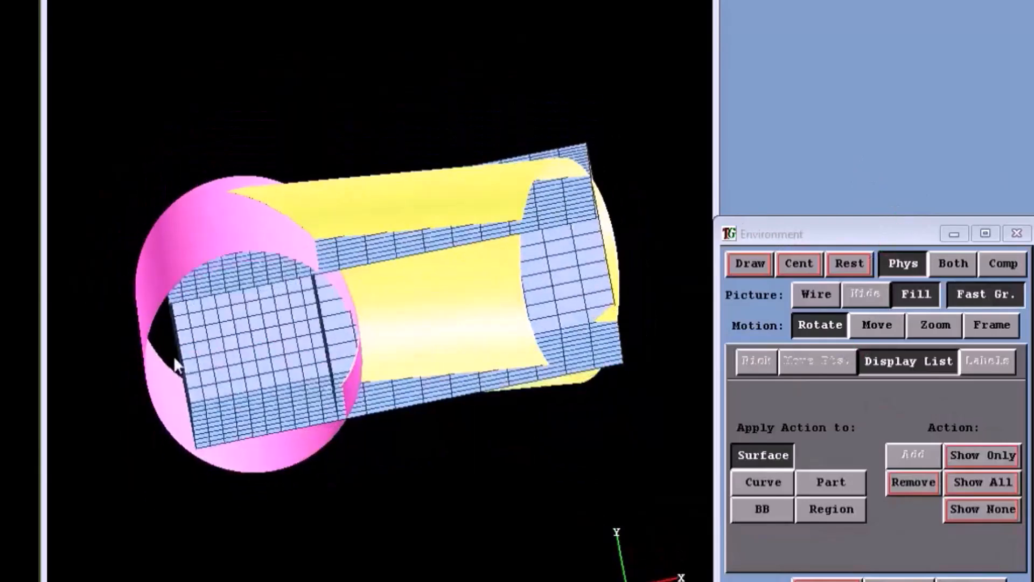
middle_drag(186, 348, 202, 302)
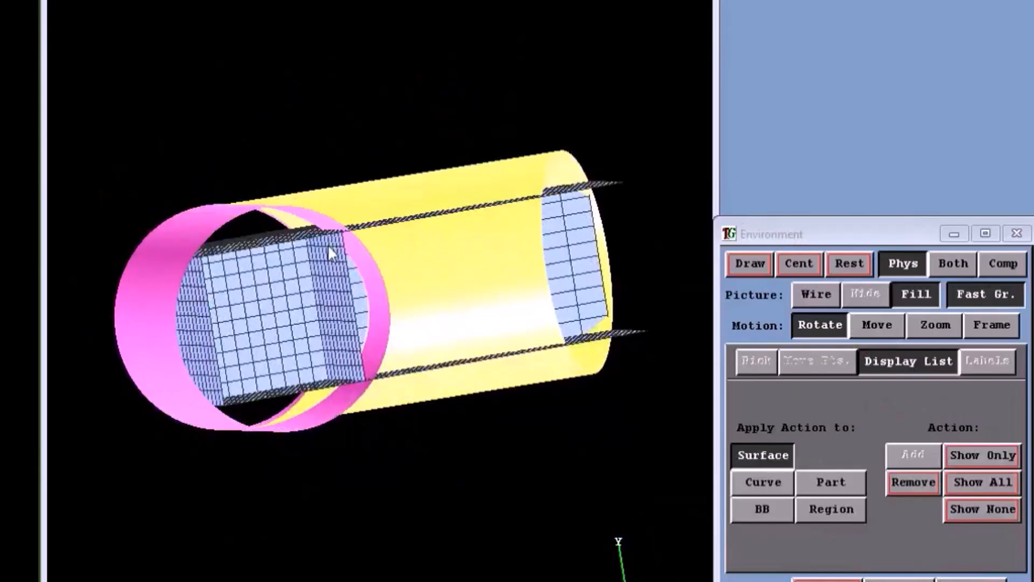
middle_drag(338, 351, 336, 302)
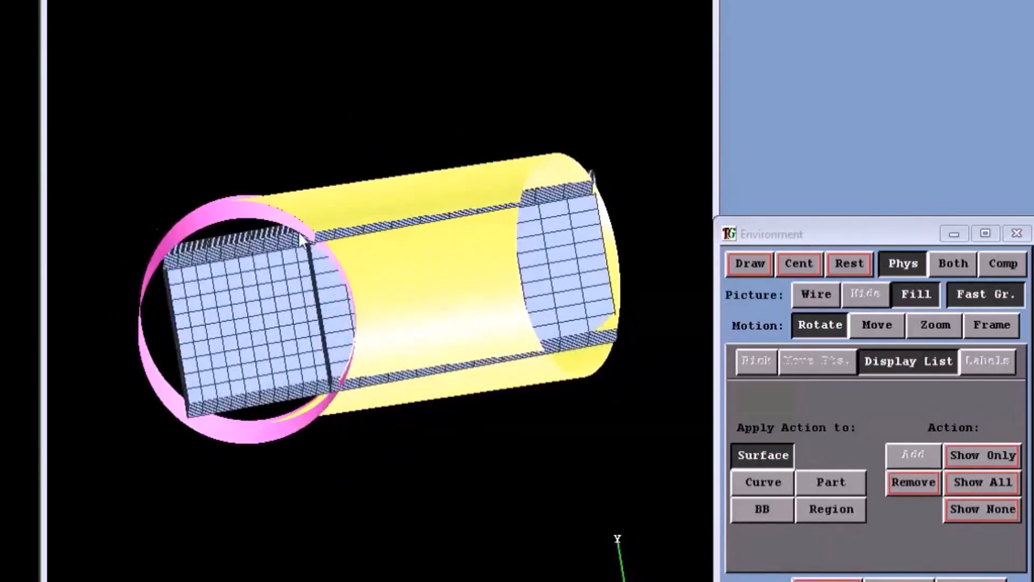
middle_drag(528, 304, 555, 279)
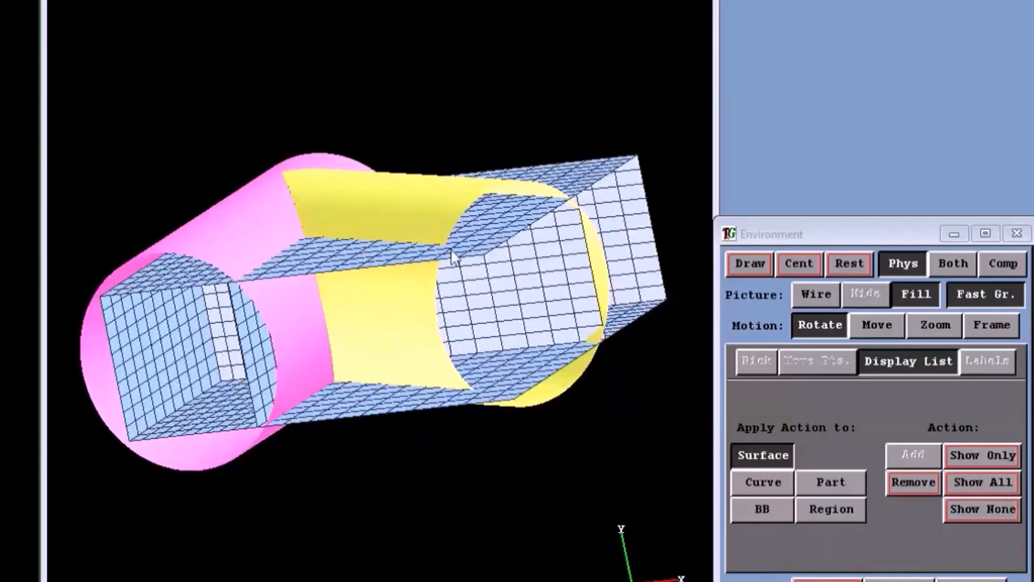
drag(486, 373, 496, 396)
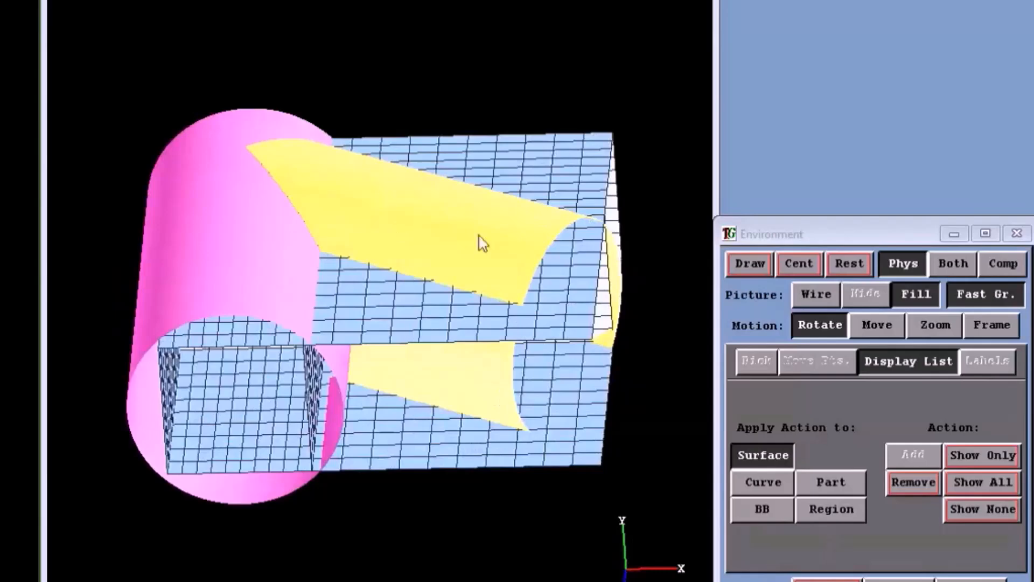
drag(244, 220, 218, 271)
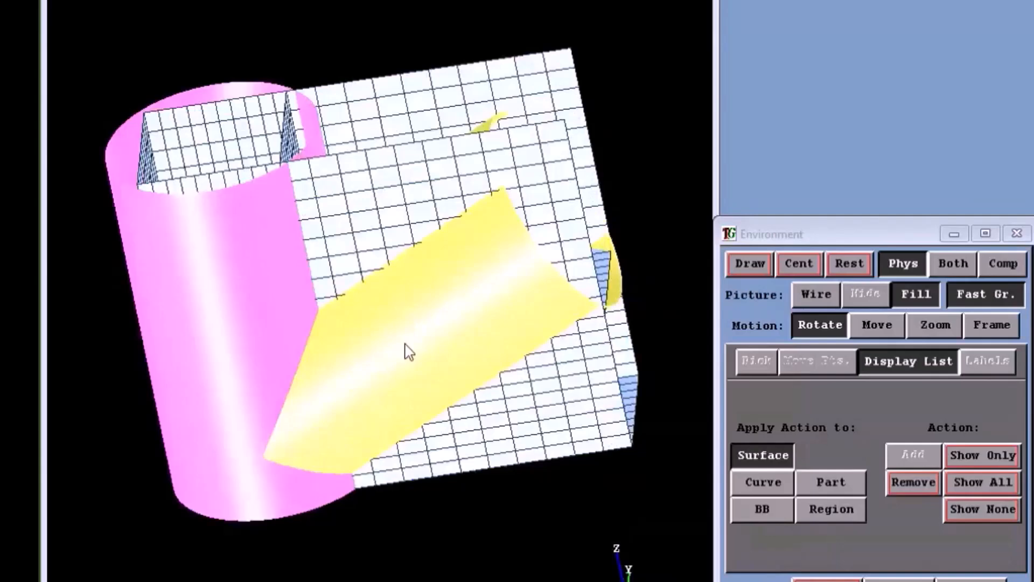
drag(536, 270, 182, 555)
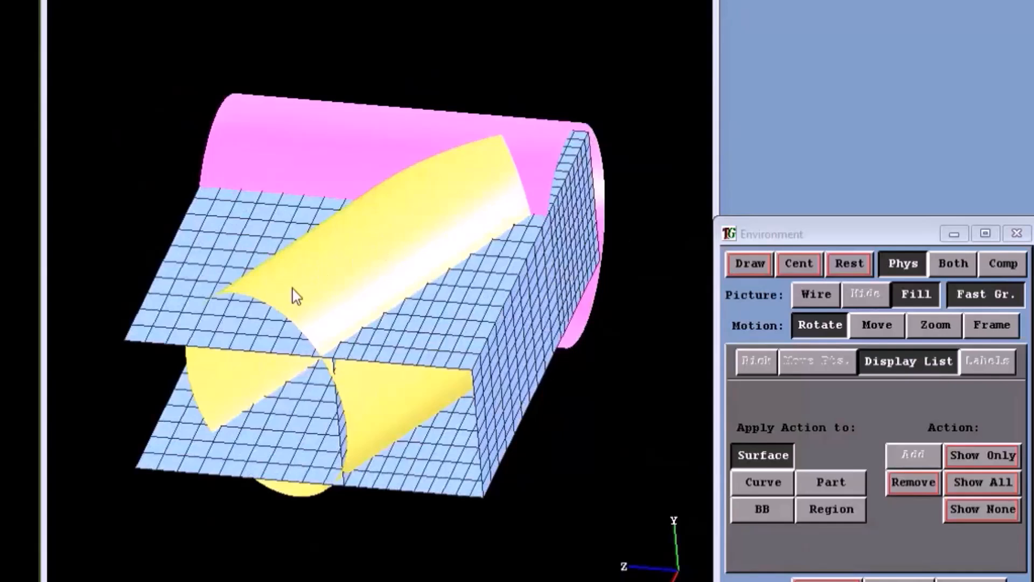
drag(527, 336, 627, 312)
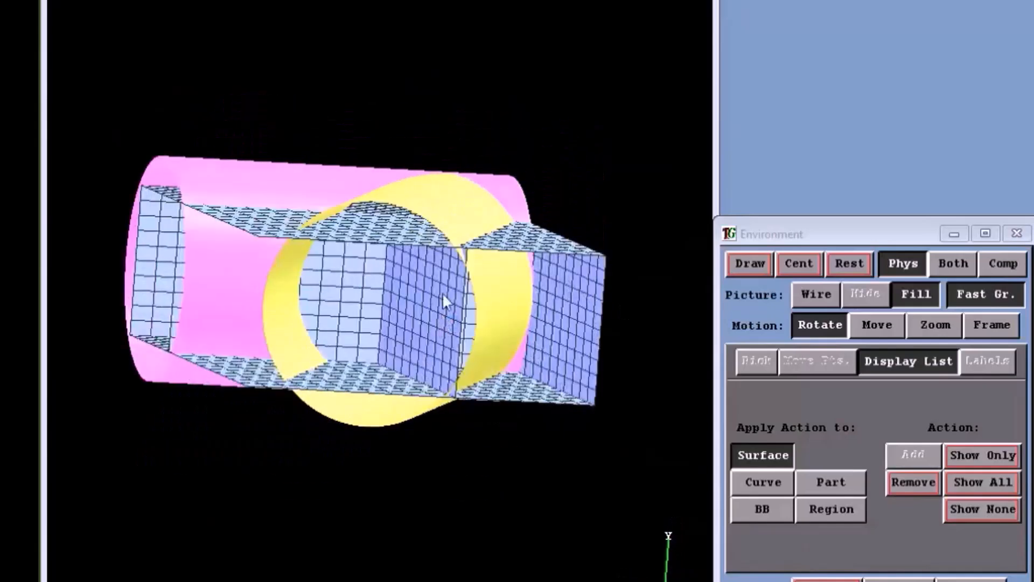
drag(393, 175, 265, 364)
Restore the default view and rotate it 90 degrees about the X-axis with the command rx 90.
click(803, 263)
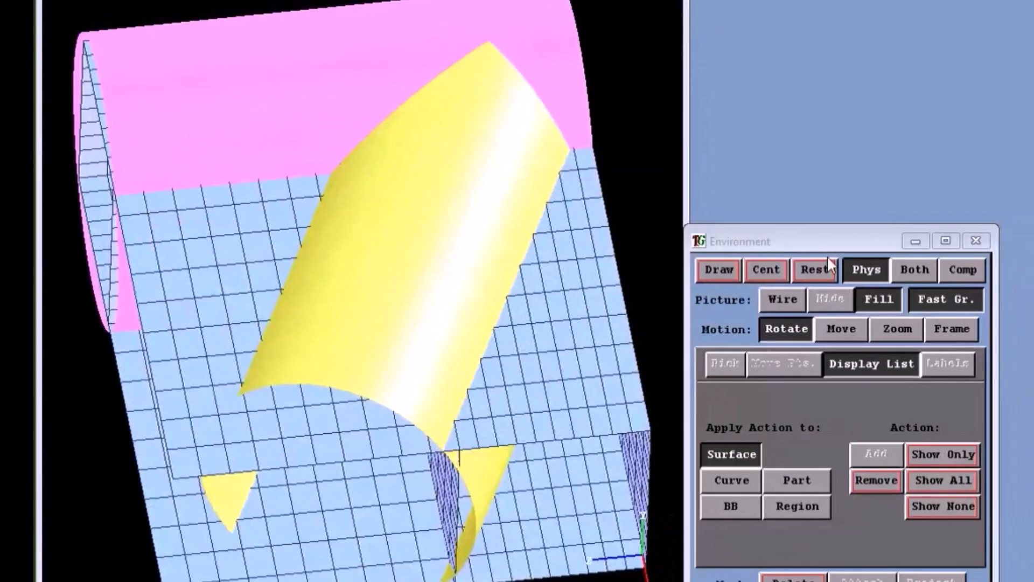
click(833, 269)
middle_drag(142, 350, 450, 328)
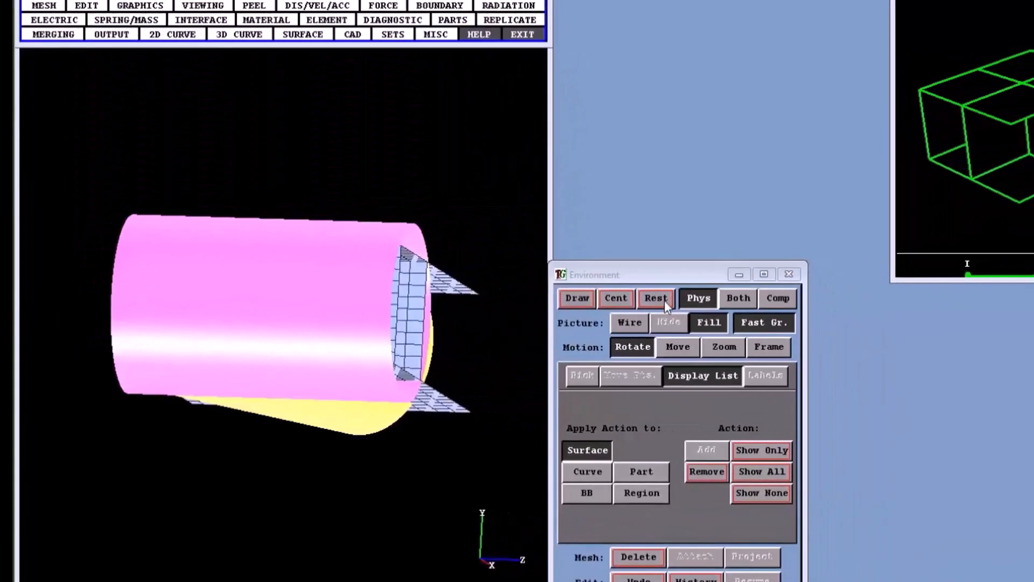
click(678, 295)
mouse_move(380, 242)
middle_down()
mouse_move(381, 276)
mouse_move(386, 250)
middle_up()
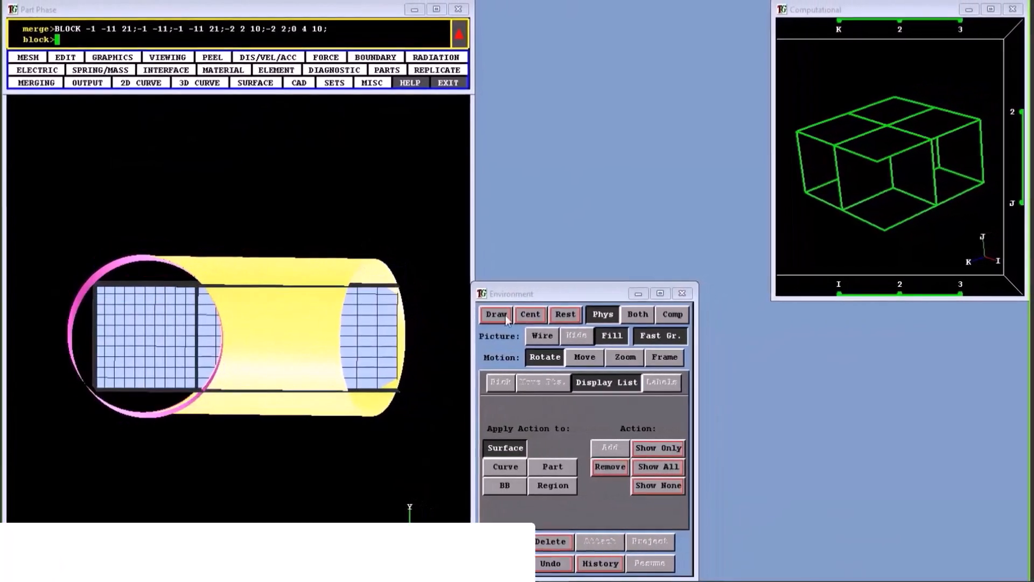
click(568, 314)
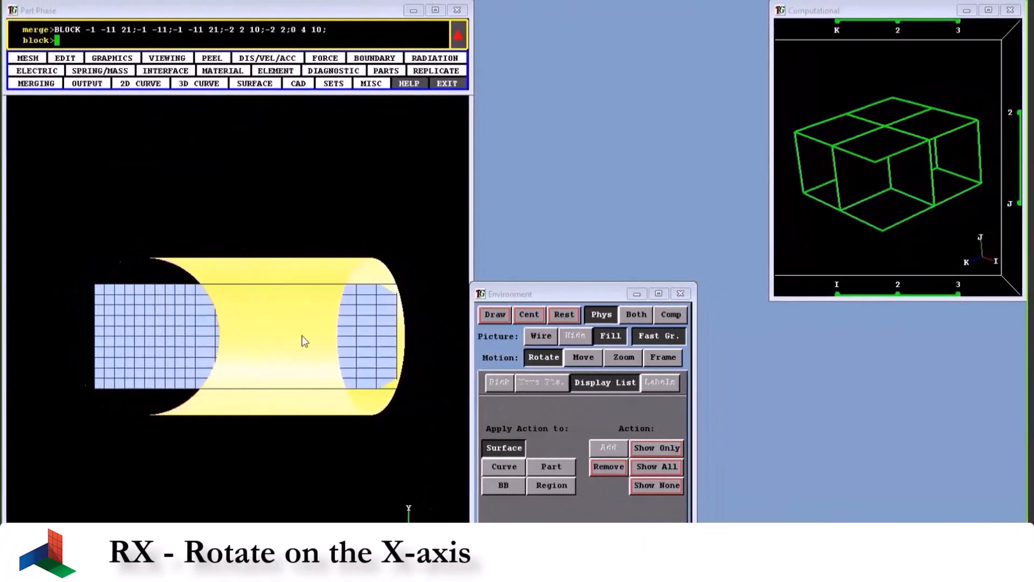
text(rx 90)
key(Return)
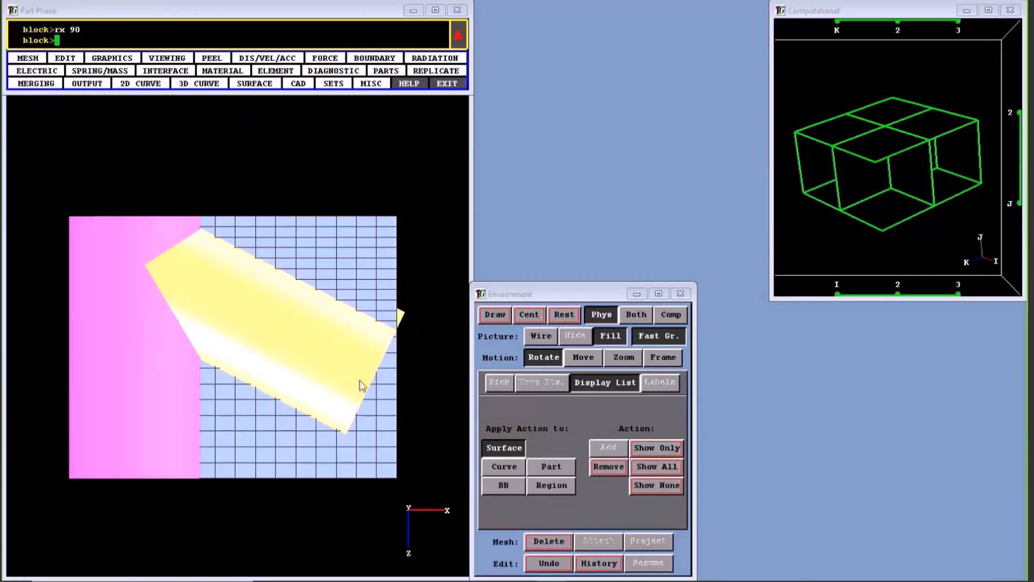
Delete the two opposite j faces of the corner block outside the pipes, region 2 3; -1 0 -2; 2 3.
middle_drag(360, 381, 330, 204)
drag(884, 126, 880, 163)
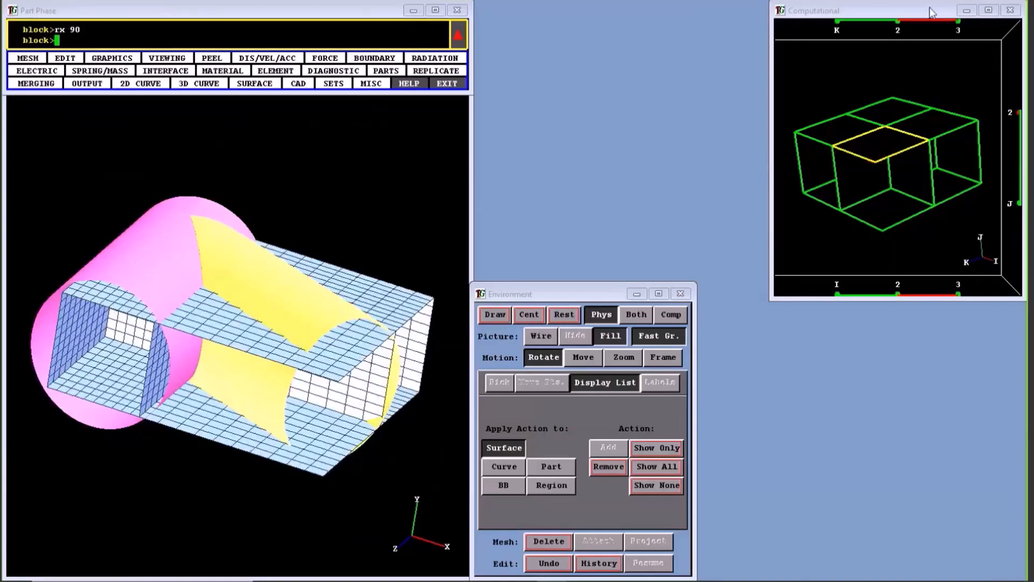
drag(932, 11, 896, 13)
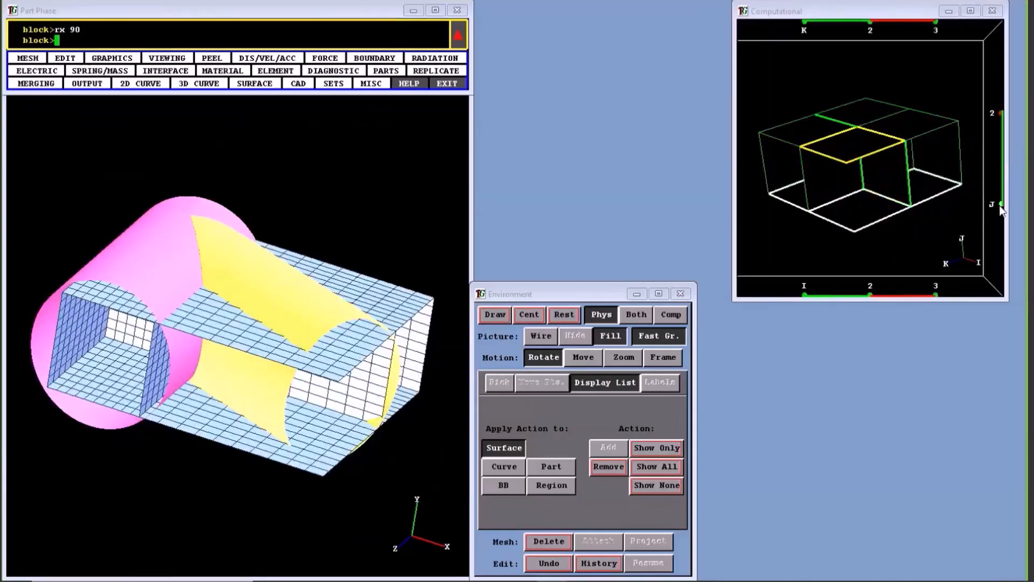
click(841, 195)
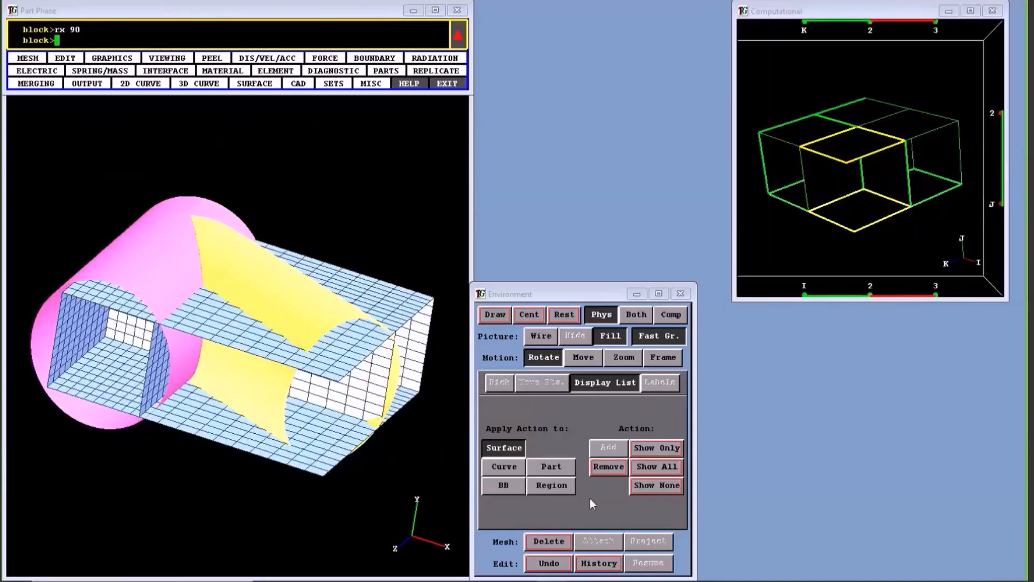
click(542, 542)
Delete the interior k face that crosses the main pipe, region 1 2; 1 2; -2.
drag(829, 161, 809, 165)
click(858, 187)
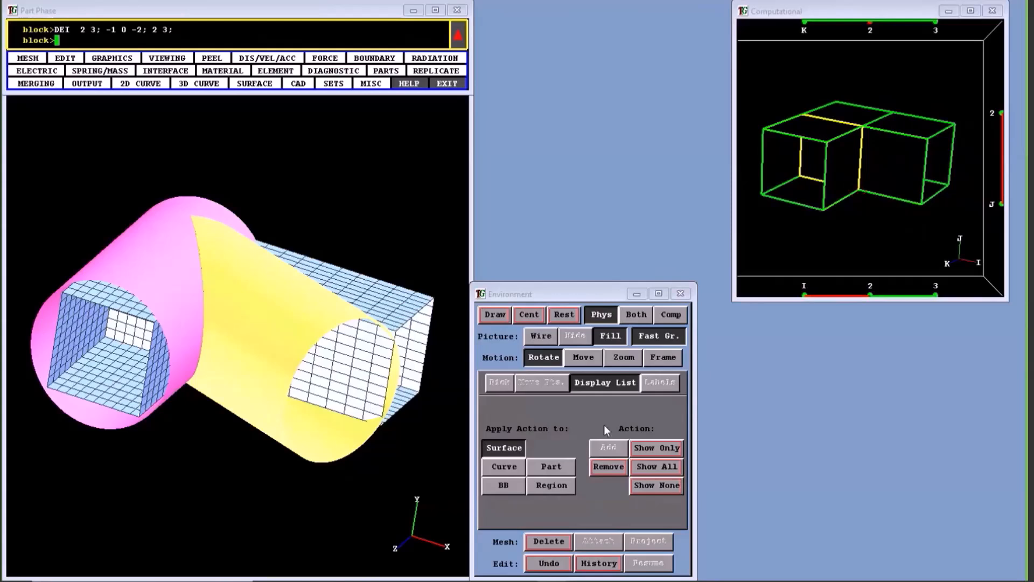
click(548, 541)
Delete the interior i face between the main pipe and the branch, region -2; 1 2; 1 2.
middle_drag(930, 180, 836, 182)
drag(854, 128, 941, 180)
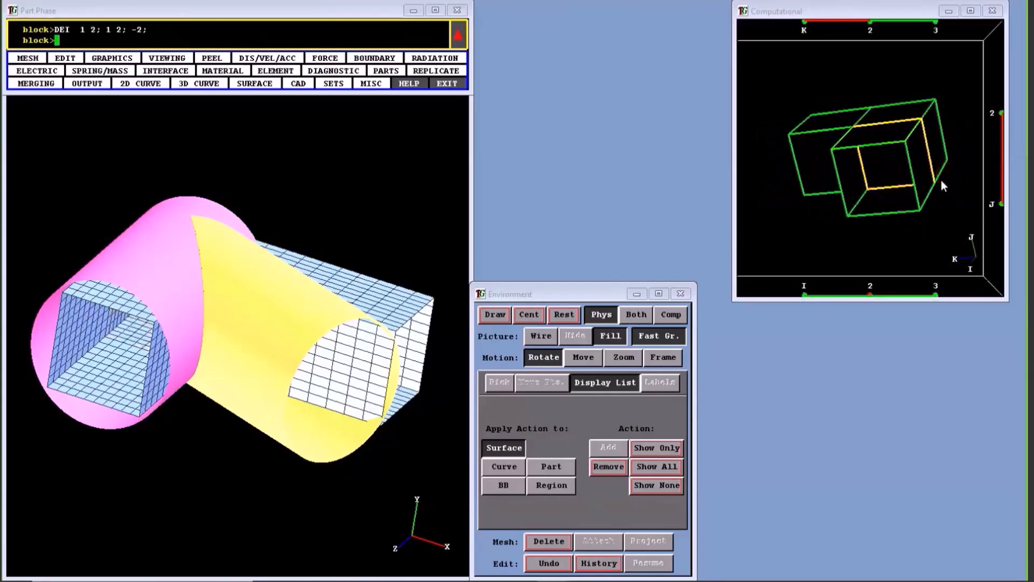
click(548, 542)
Turn off fast graphics, redraw, and delete the end face of the main pipe block, region 1 2; 1 2; -1.
middle_drag(363, 471, 190, 477)
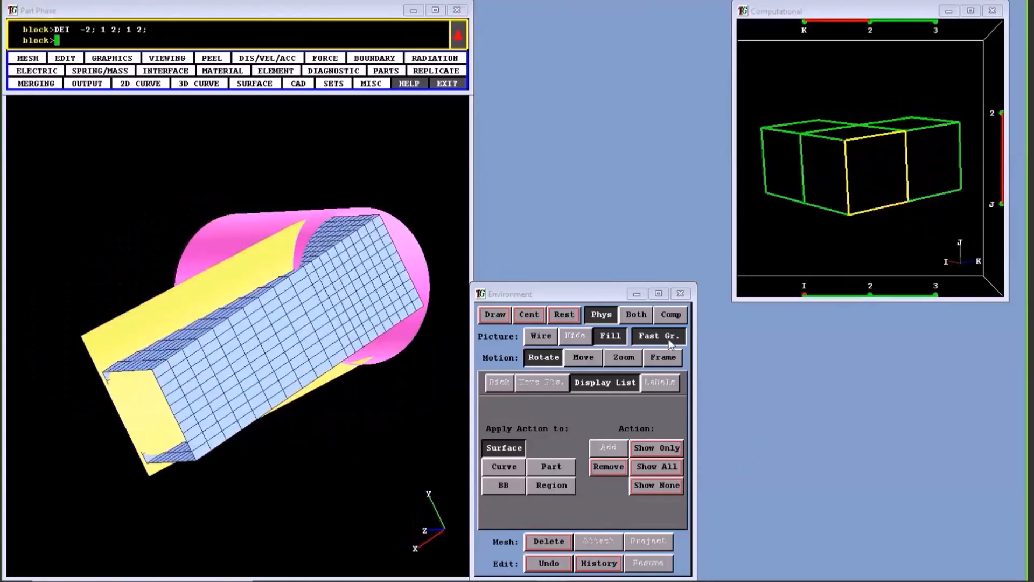
click(668, 338)
click(493, 315)
middle_drag(351, 323, 332, 364)
drag(802, 135, 848, 214)
click(534, 540)
Restore the view, rotate it to look along the Y-axis, and redraw the mesh and surfaces in wireframe.
middle_drag(285, 420, 265, 421)
middle_drag(372, 360, 323, 325)
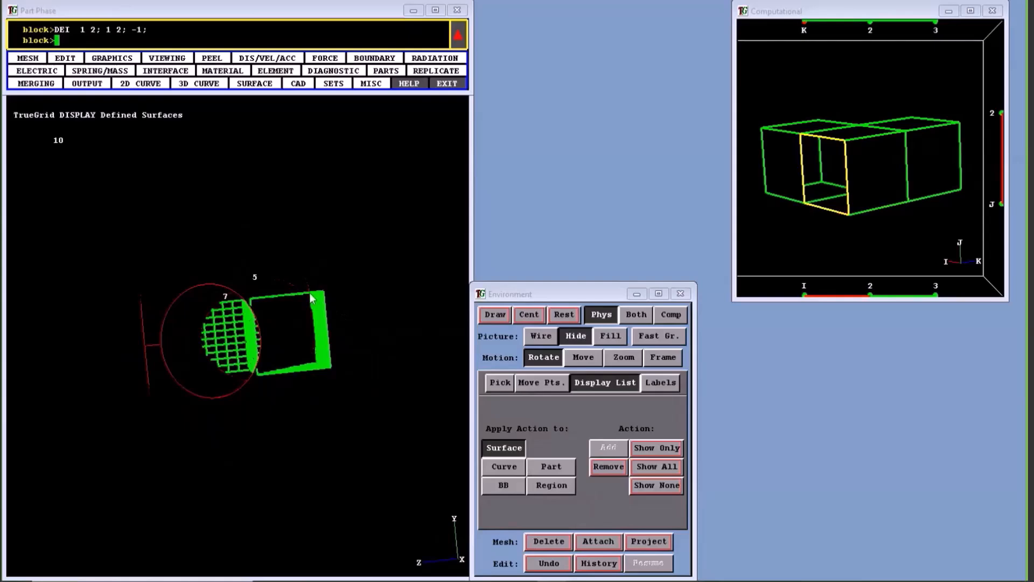
middle_drag(270, 345, 480, 380)
click(566, 313)
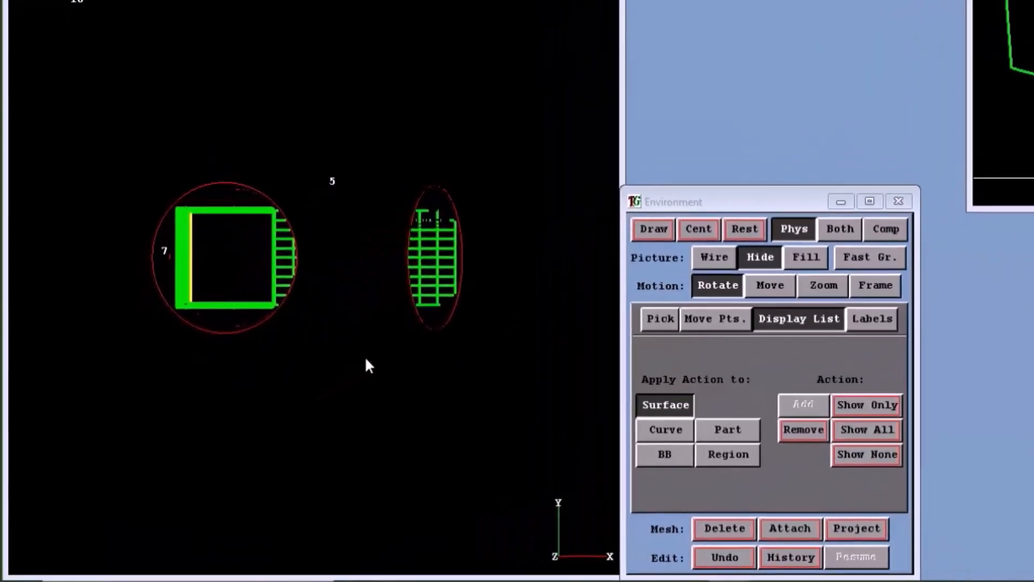
key(Down)
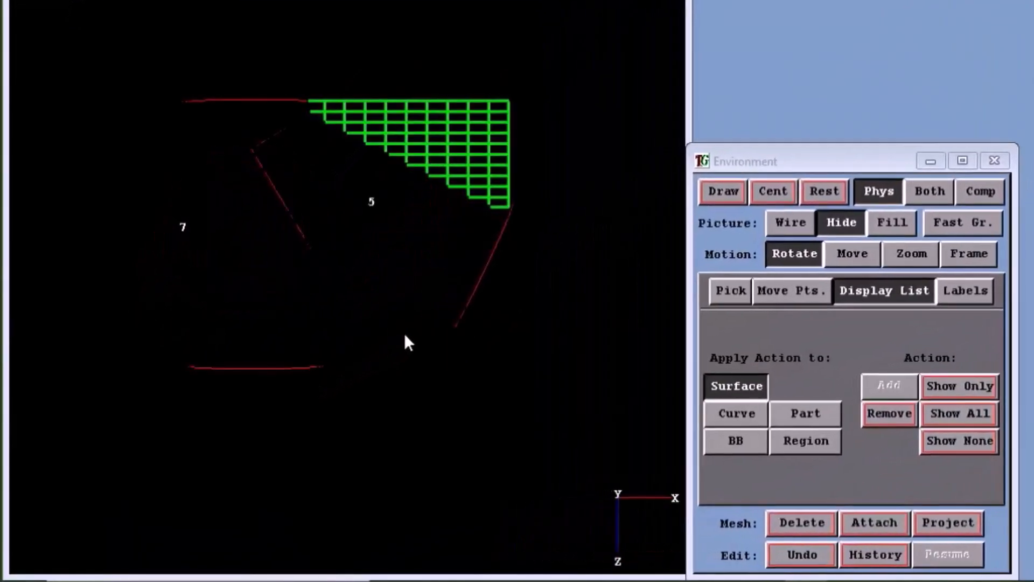
click(797, 219)
click(729, 187)
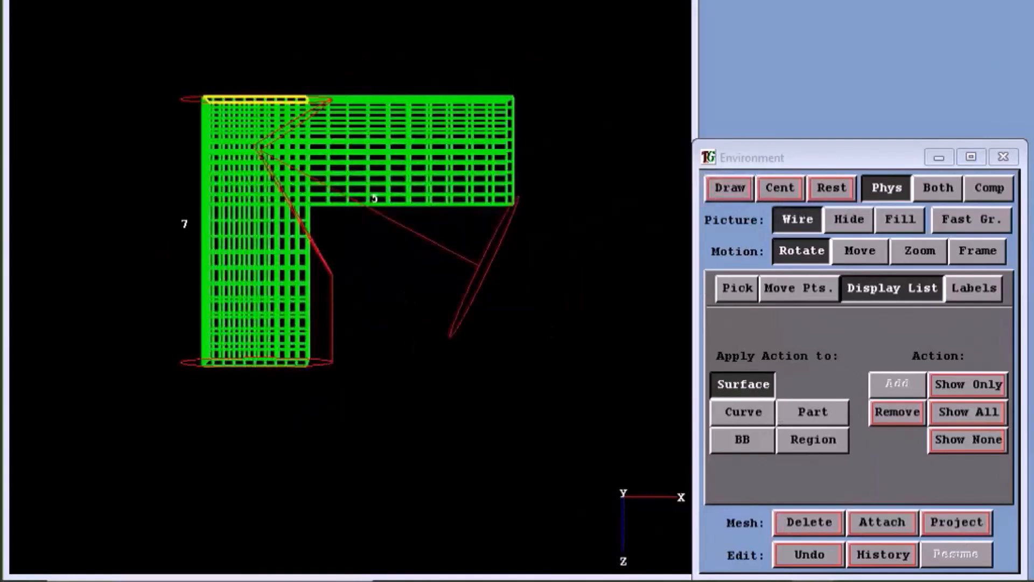
Rotate the end face of the branch block to line up with the slanted end of the branch pipe surface.
click(840, 2)
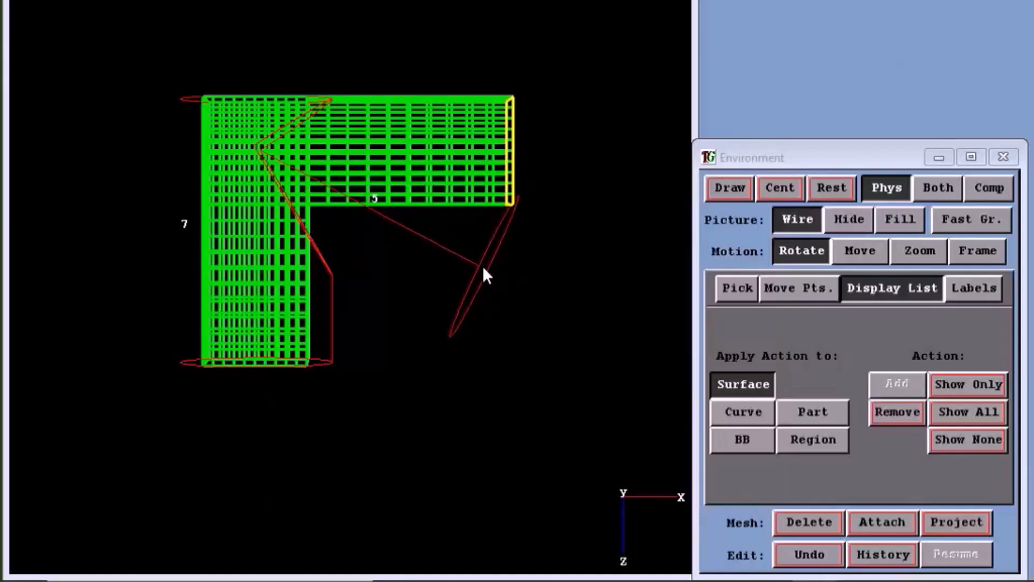
click(825, 293)
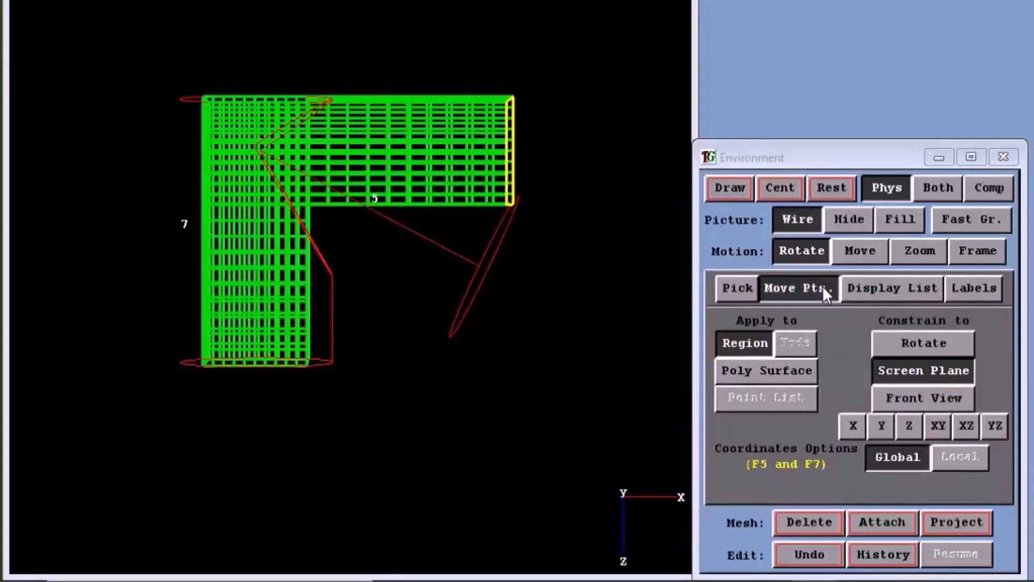
click(897, 344)
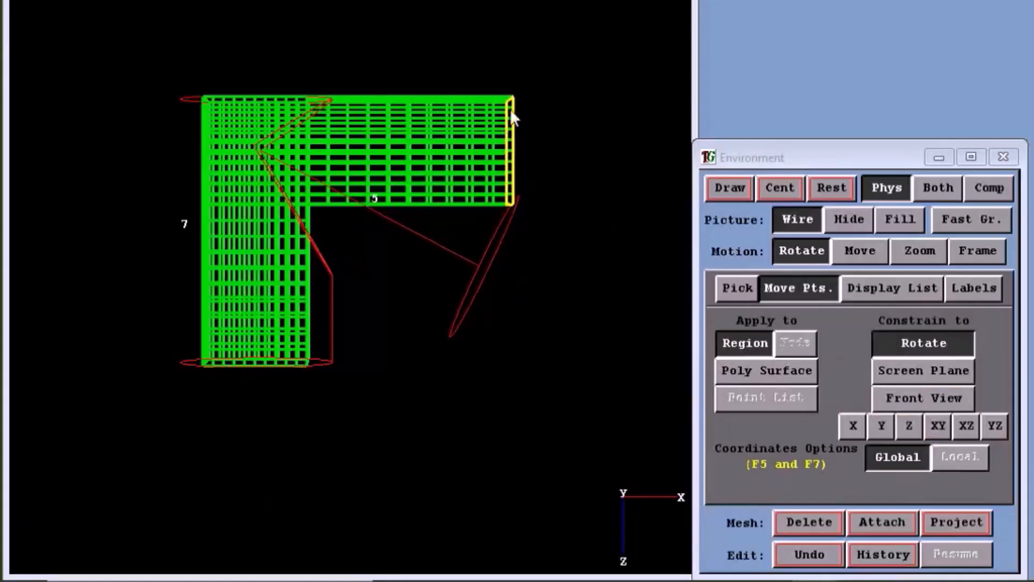
drag(261, 144, 261, 24)
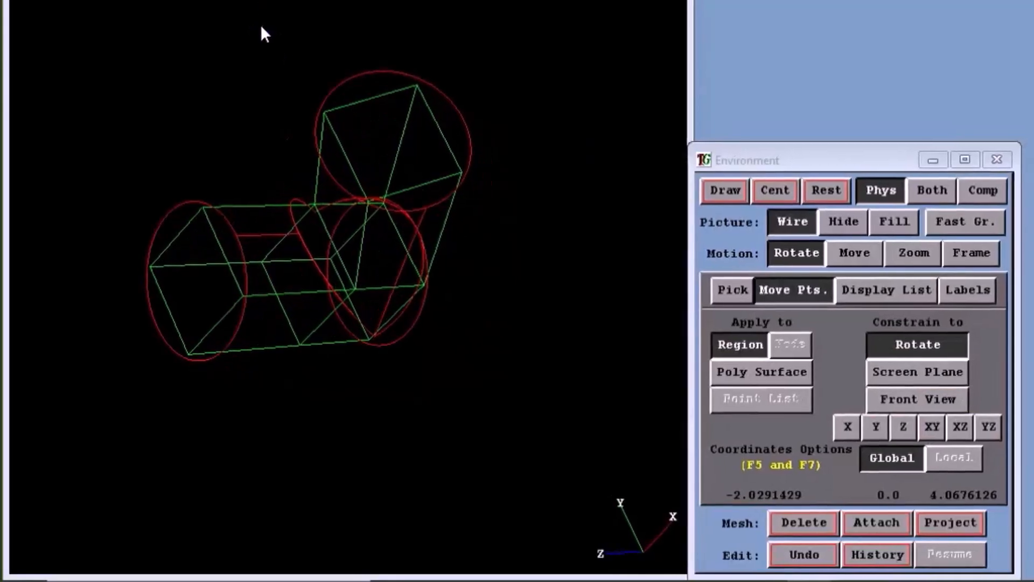
middle_drag(475, 223, 509, 416)
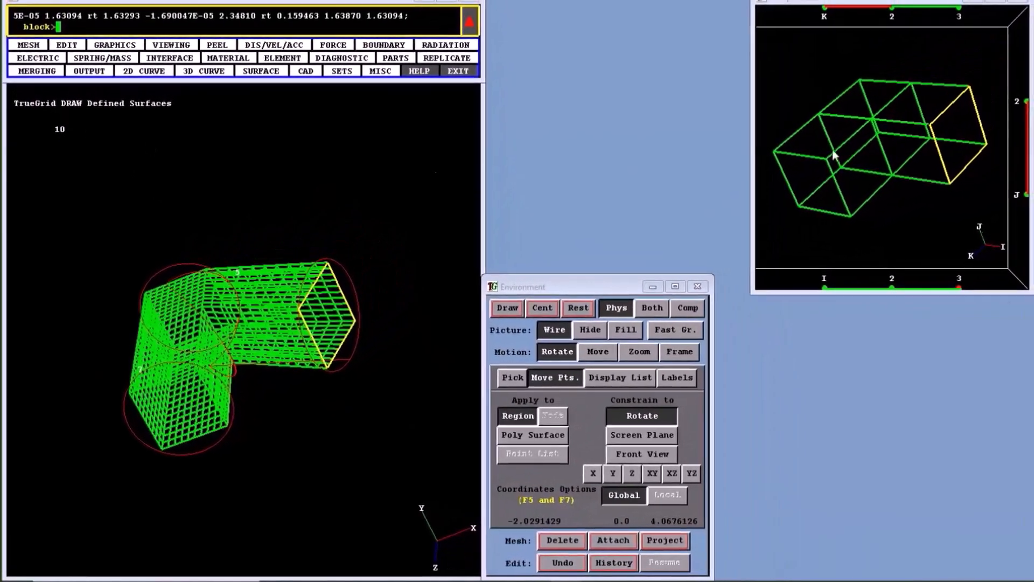
Project the mesh faces with index progression -1 -2 3; -1 -2; -1 -2 3 onto combined surface 10.
key(F2)
click(826, 288)
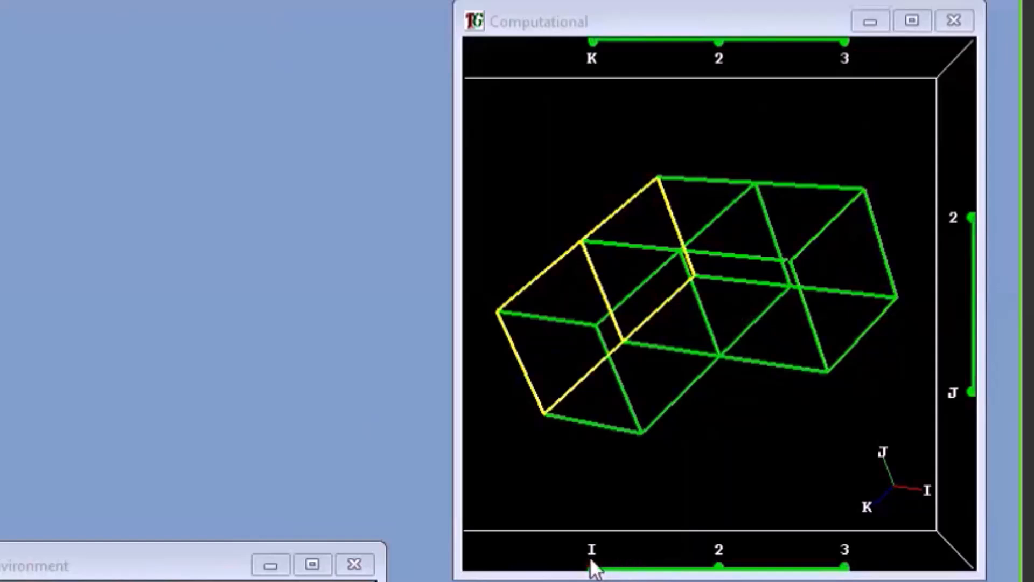
drag(592, 566, 722, 554)
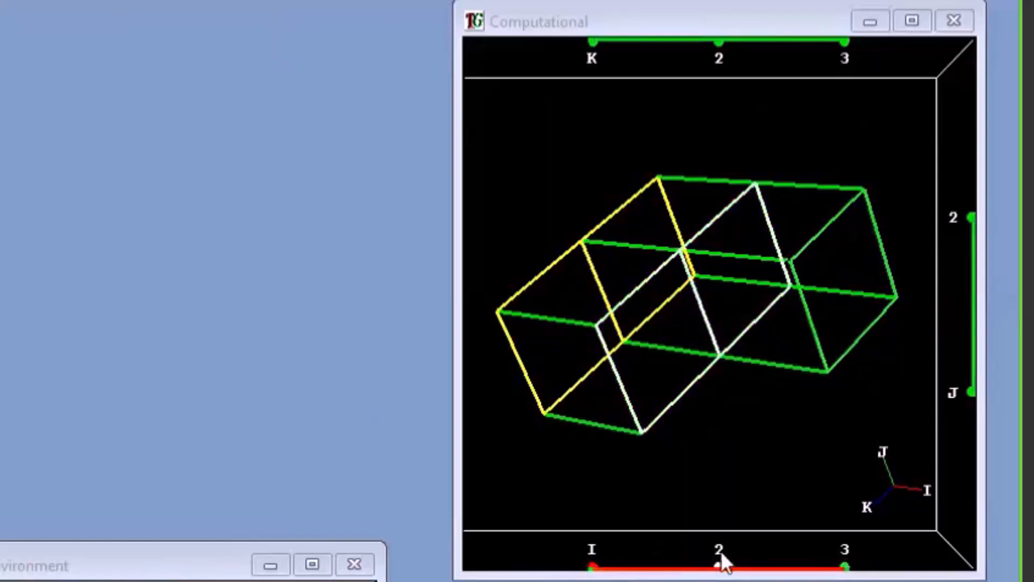
drag(949, 392, 951, 226)
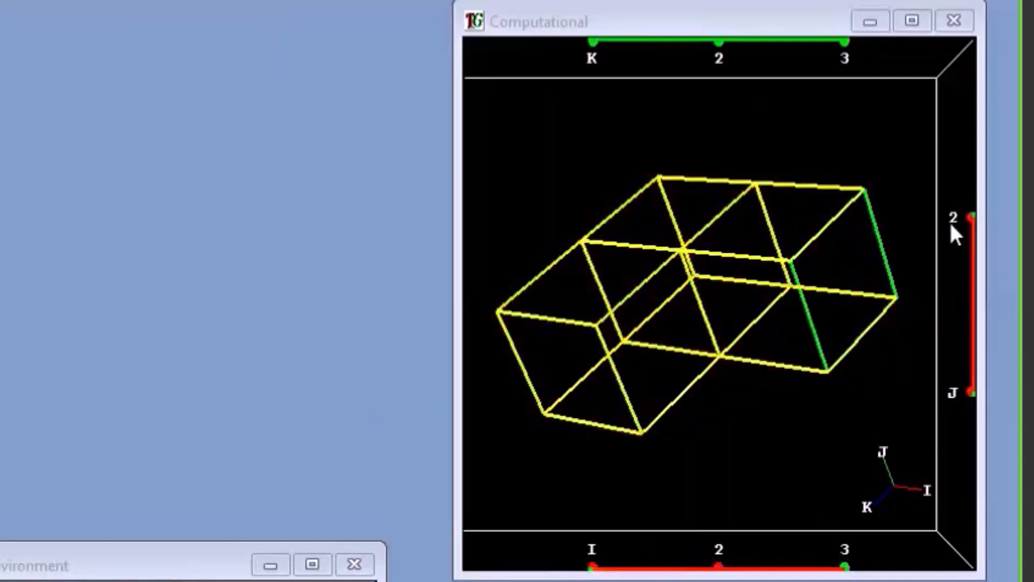
click(597, 57)
click(719, 53)
drag(623, 54, 738, 79)
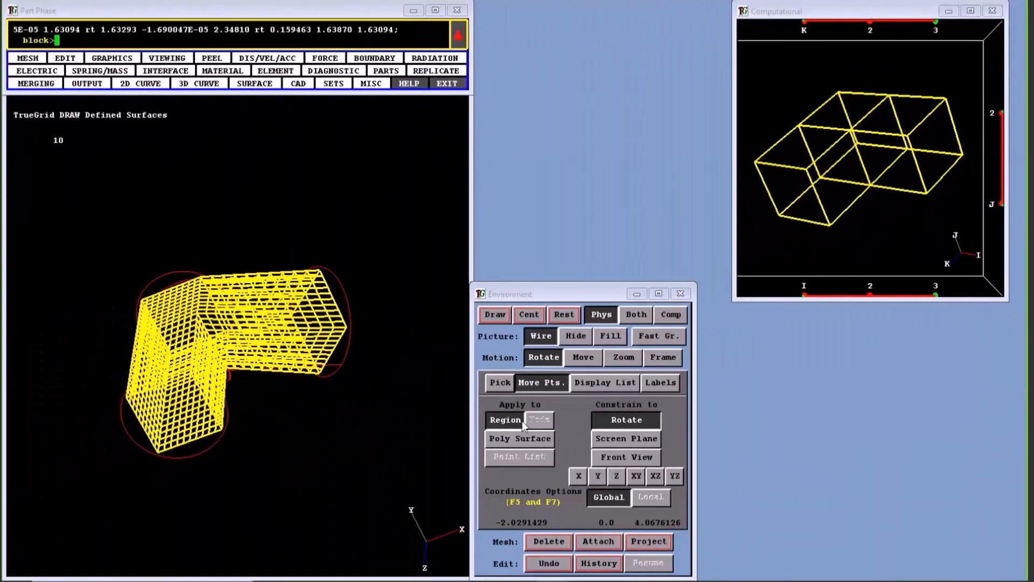
click(500, 382)
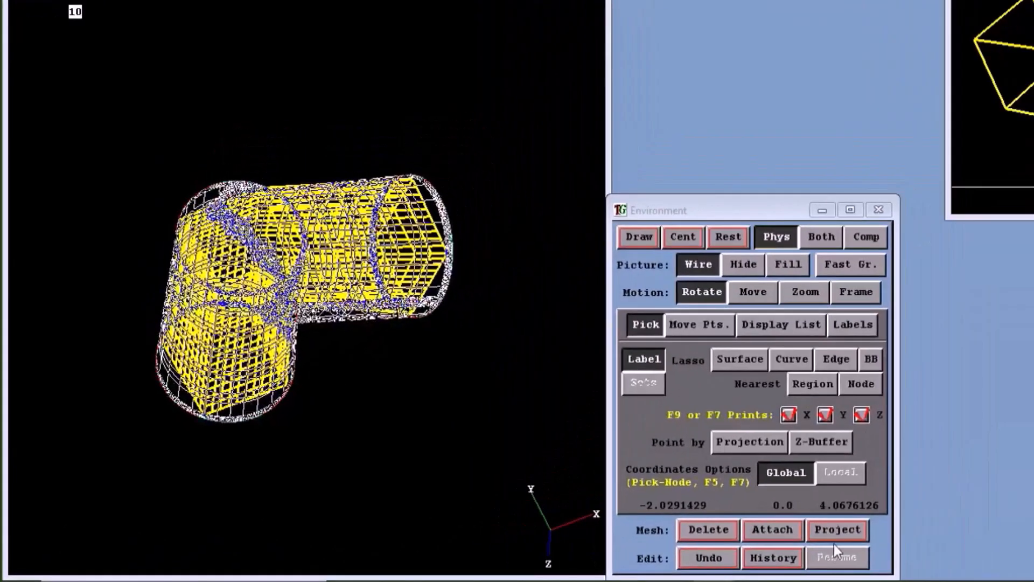
click(834, 540)
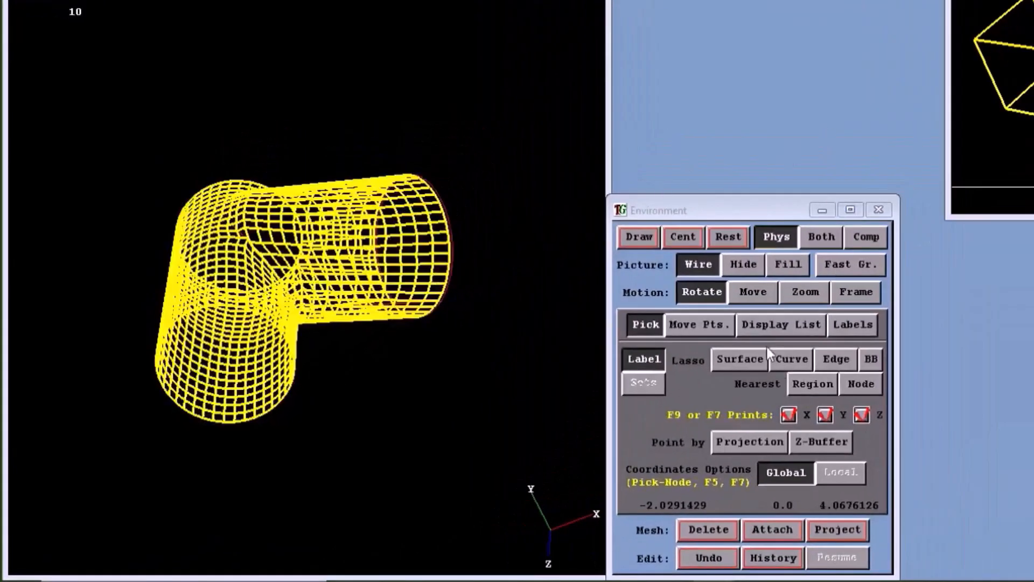
Remove all surfaces from the display and show the centred mesh in hidden-line mode.
click(781, 324)
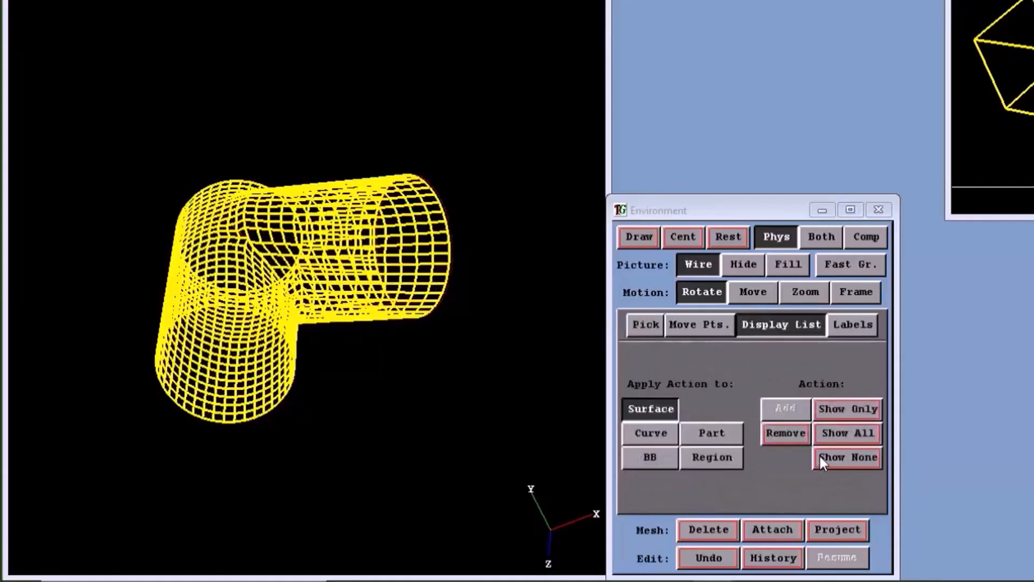
click(820, 458)
click(742, 265)
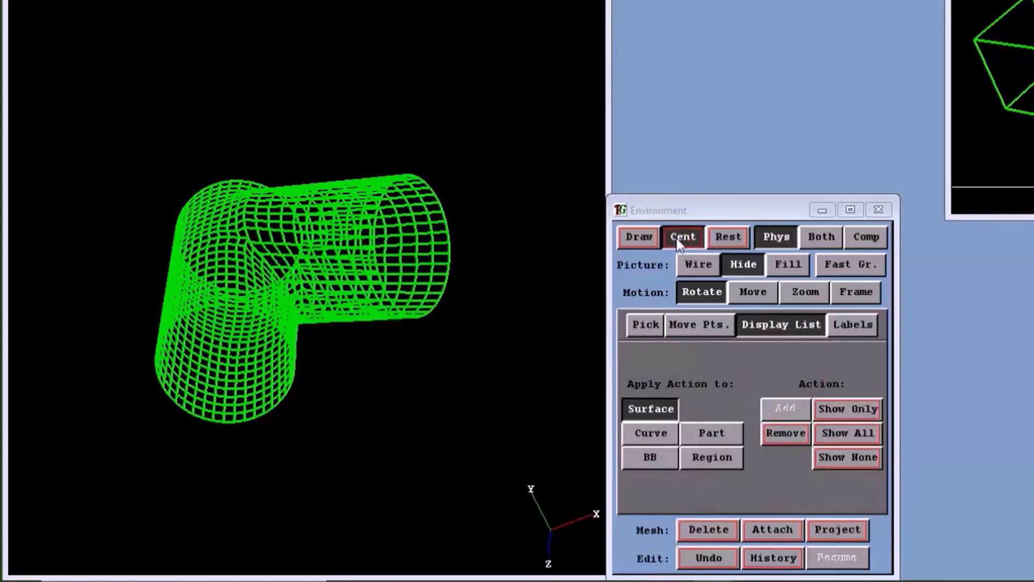
click(677, 238)
Examine the projected mesh around the pipe intersection and select the edge where the main pipe meets the branch.
middle_drag(435, 82, 4, 349)
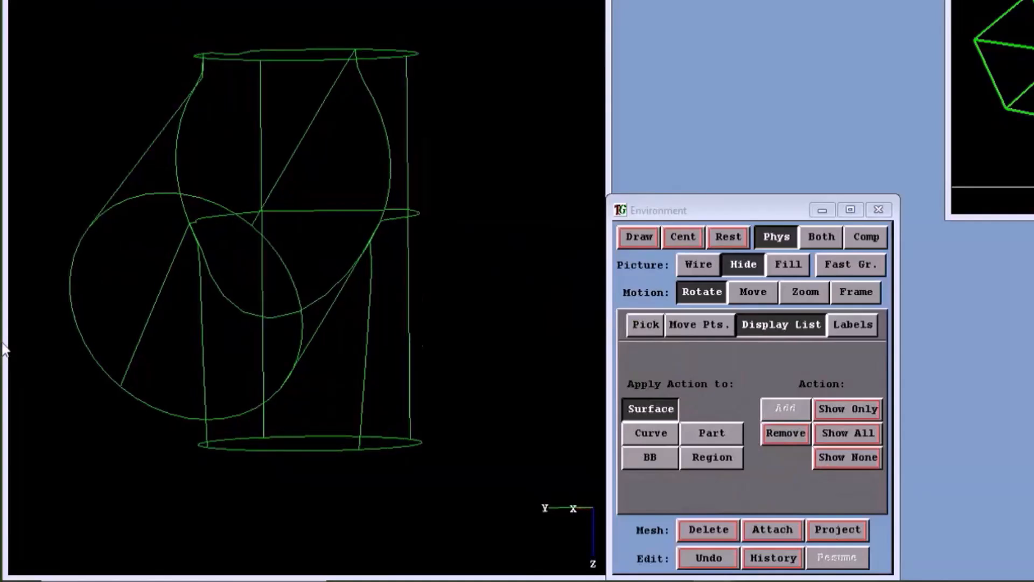
middle_drag(410, 385, 402, 492)
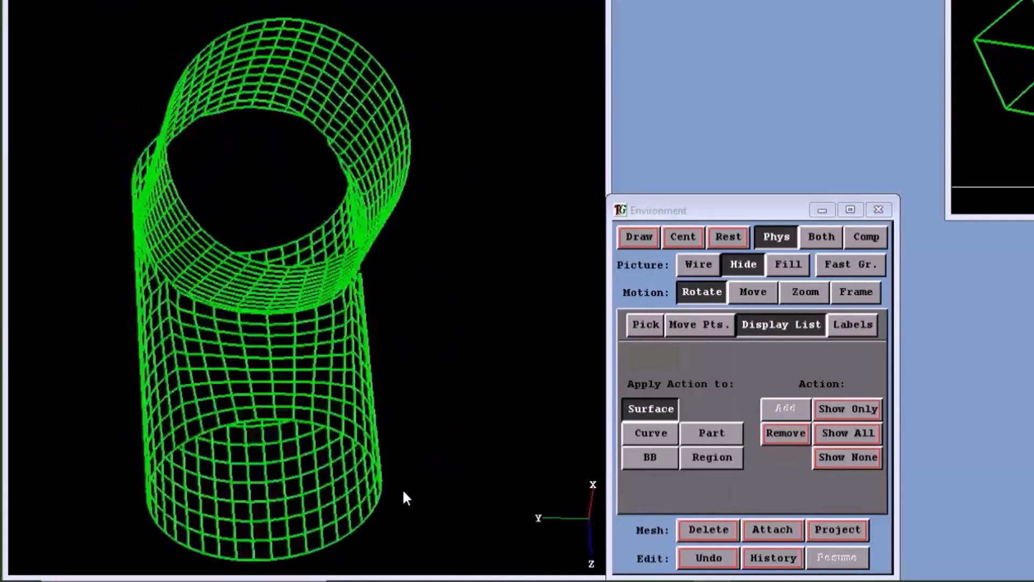
middle_drag(461, 382, 232, 145)
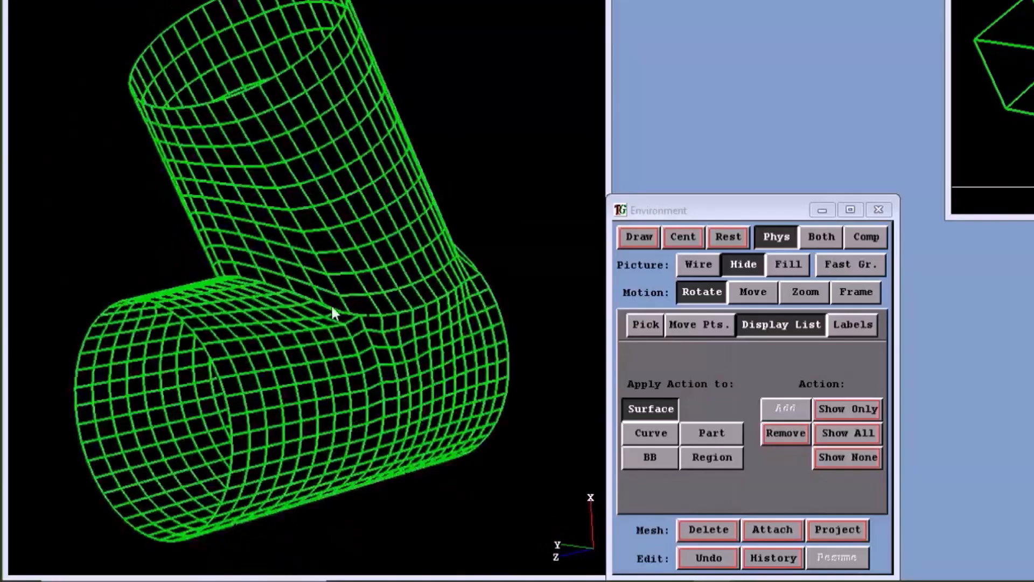
middle_drag(455, 316, 345, 307)
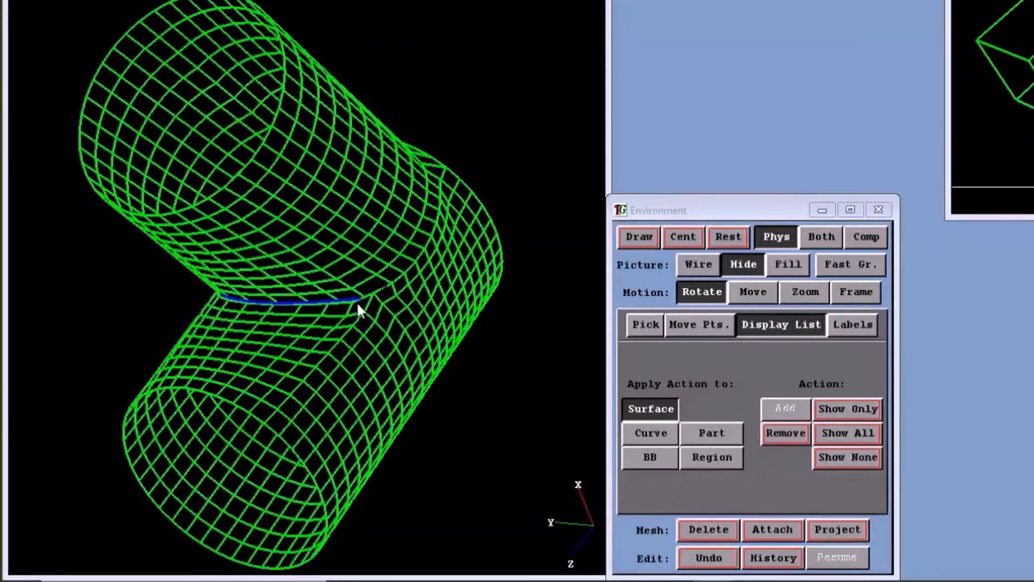
drag(356, 302, 335, 300)
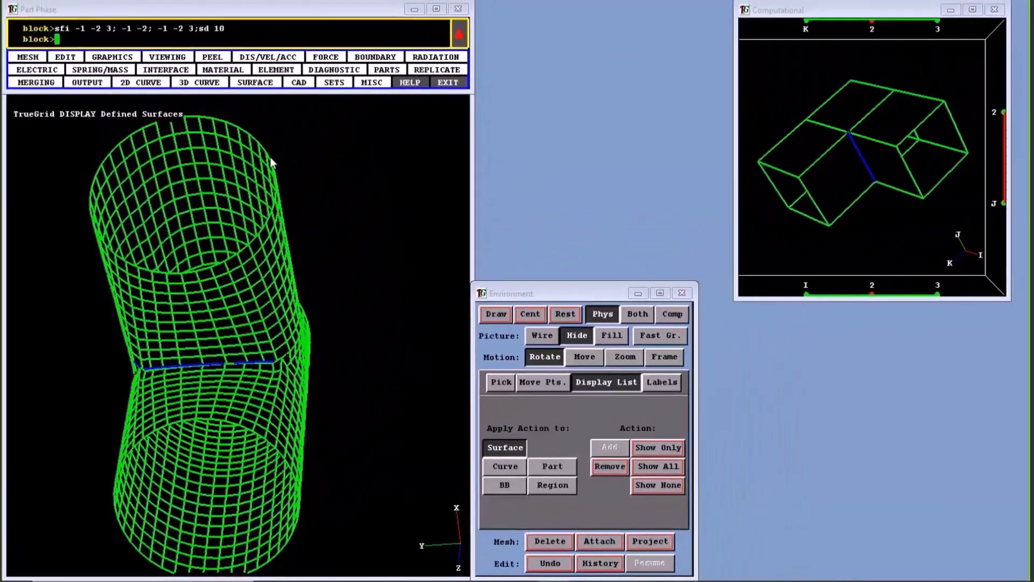
Display surface 7, hide the branch region of the mesh, and select the edge along the pipe intersection.
text(dsd 7)
key(Return)
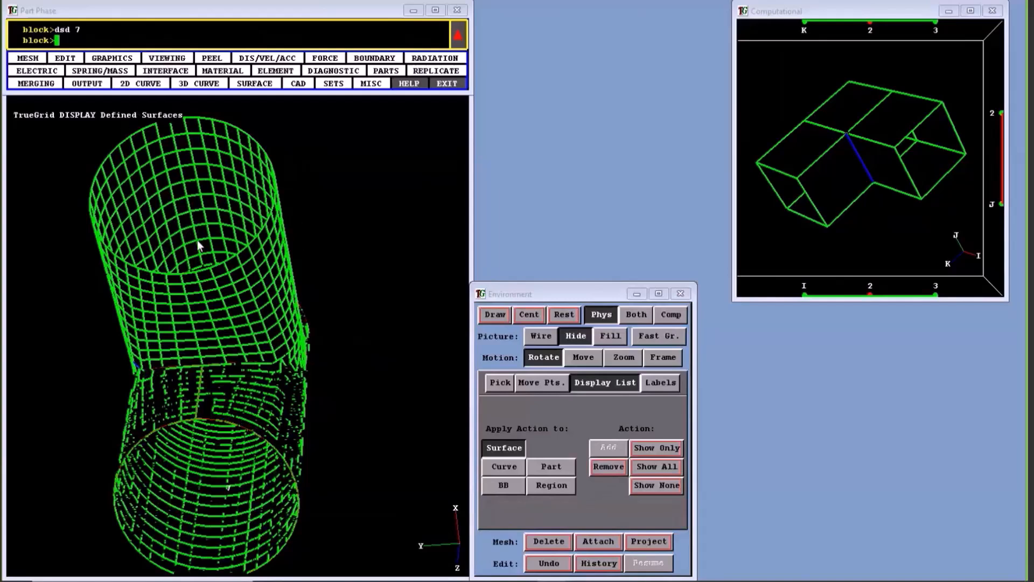
click(894, 92)
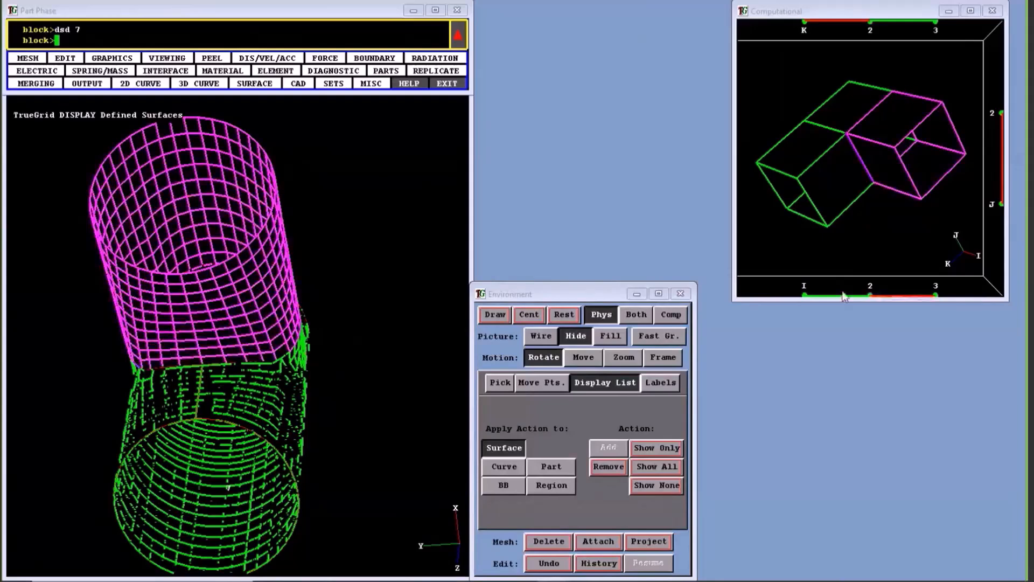
click(551, 486)
click(609, 467)
middle_drag(243, 501, 269, 543)
drag(265, 283, 383, 275)
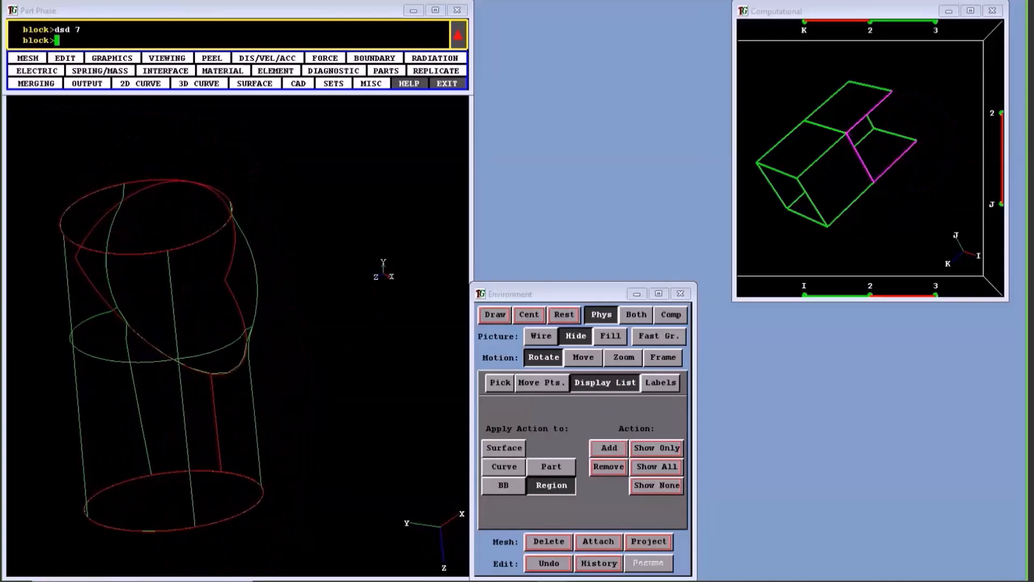
mouse_move(306, 323)
mouse_down()
mouse_move(120, 317)
mouse_move(250, 347)
mouse_move(305, 381)
mouse_move(314, 352)
mouse_up()
drag(847, 133, 872, 185)
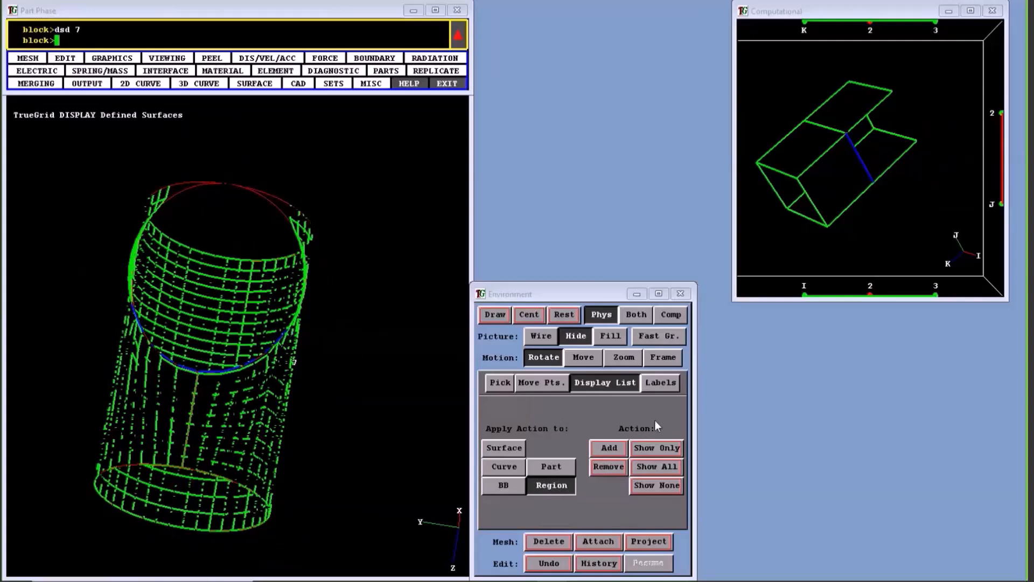
Switch the picture to wireframe and label the surface edges, with the intersection side in view.
click(658, 382)
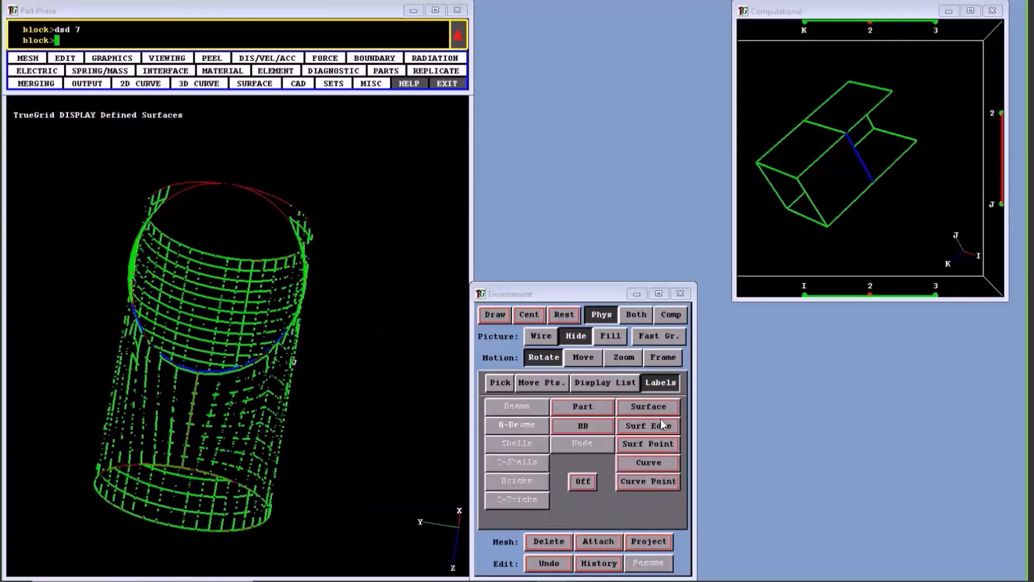
click(537, 339)
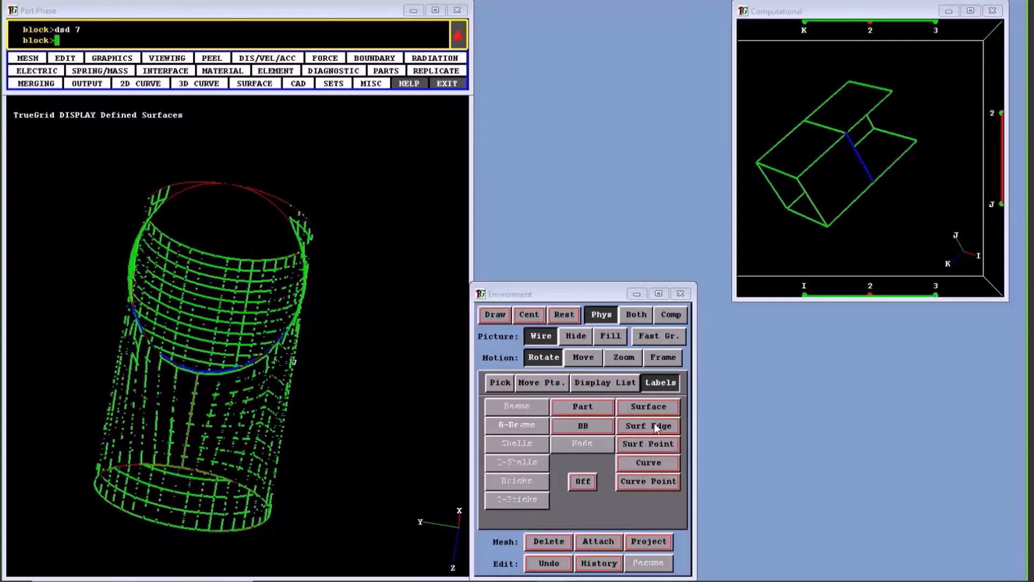
click(654, 425)
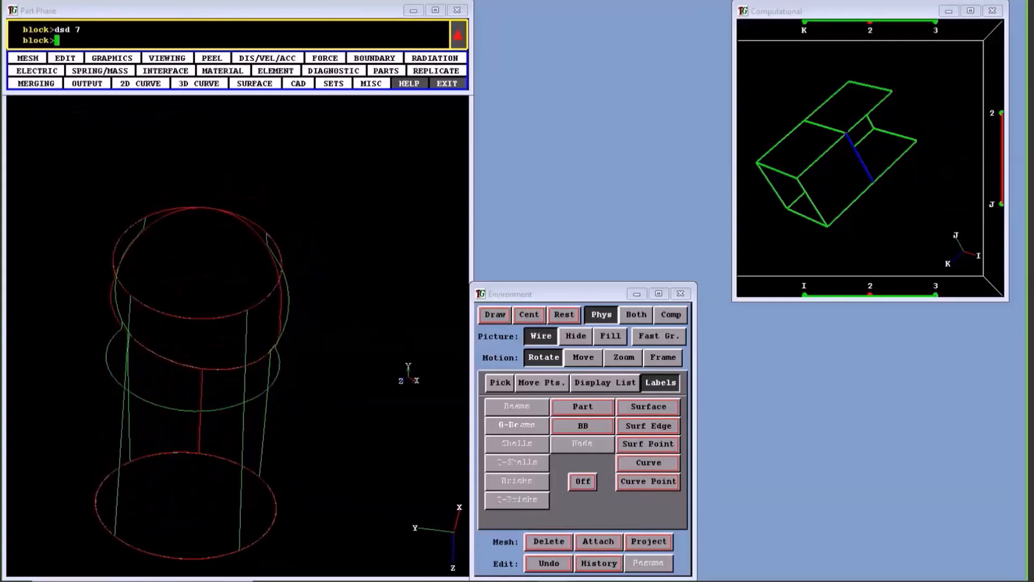
drag(295, 387, 266, 435)
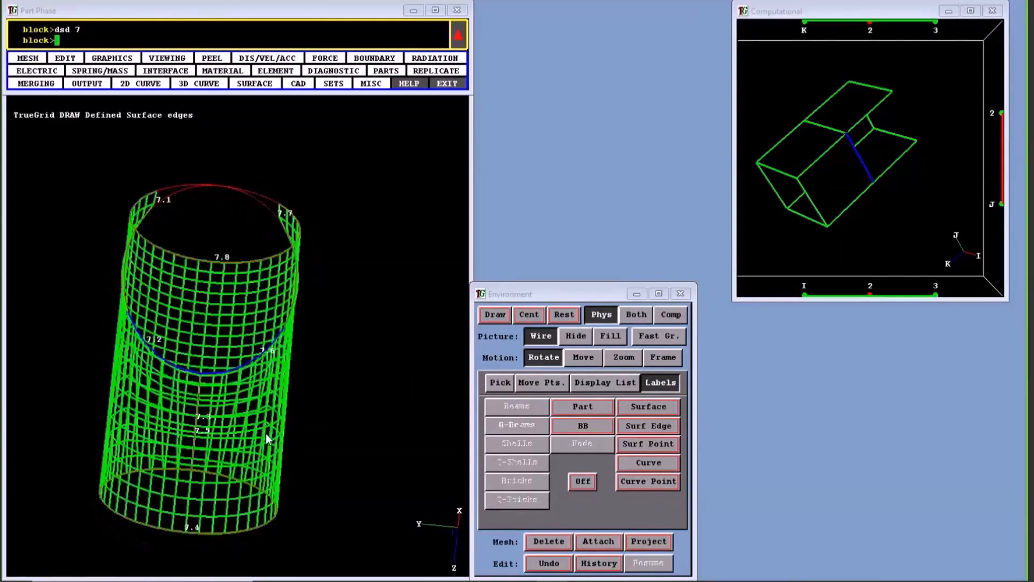
Define 3D curve 1 from surface edge 7.6 with surface edge 7.2 appended.
click(267, 351)
click(199, 84)
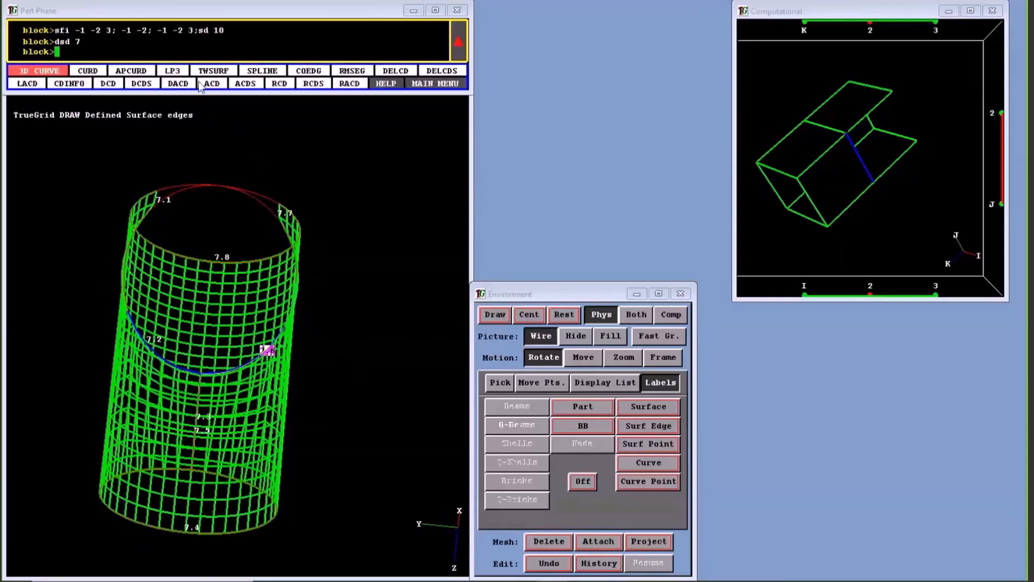
click(84, 71)
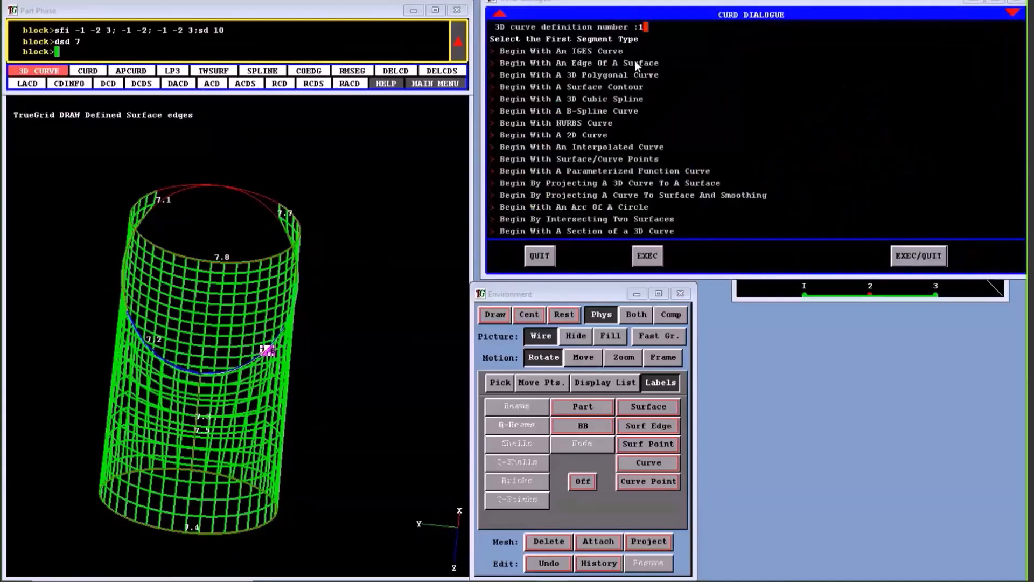
click(636, 63)
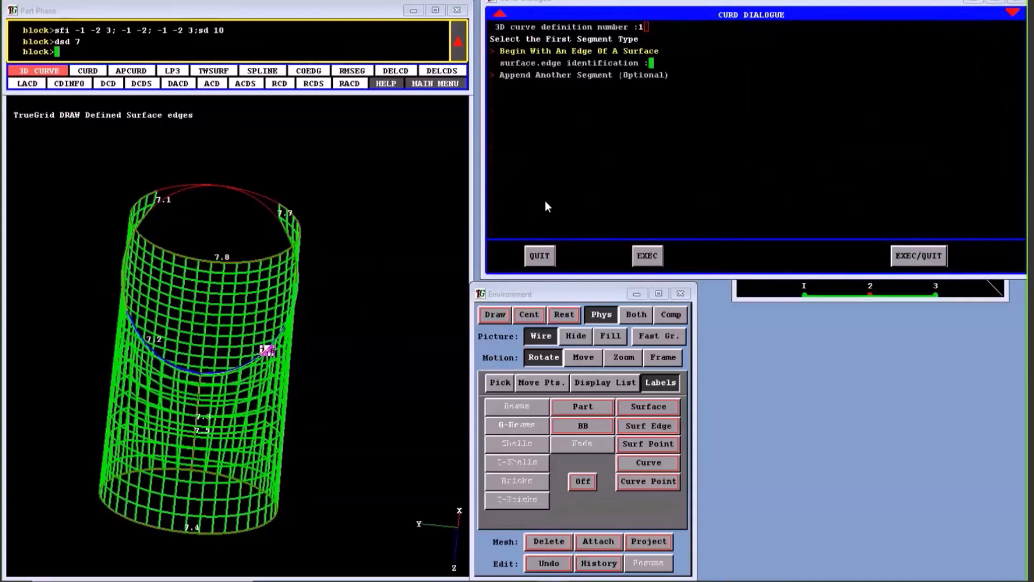
text(7.6)
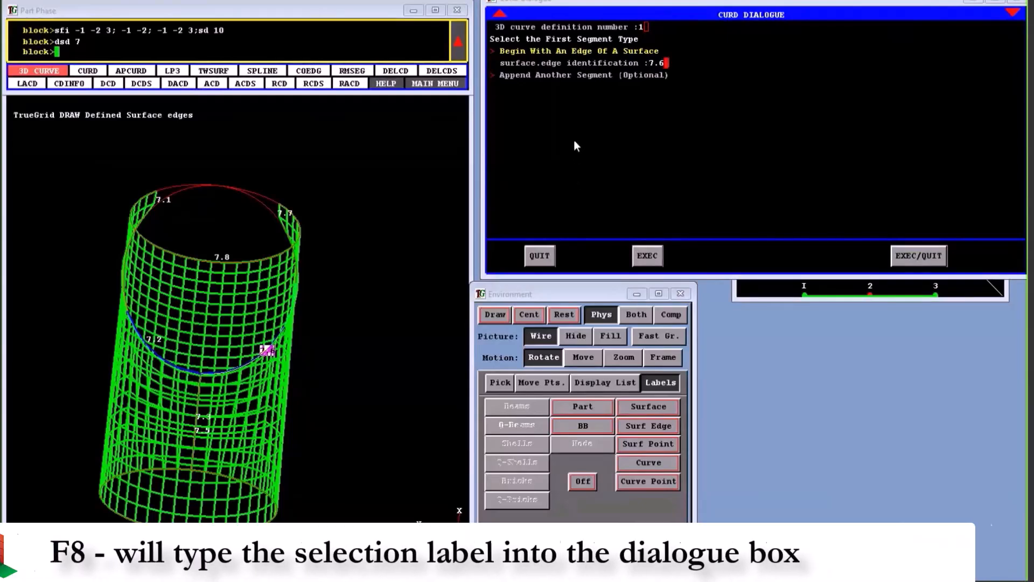
click(550, 77)
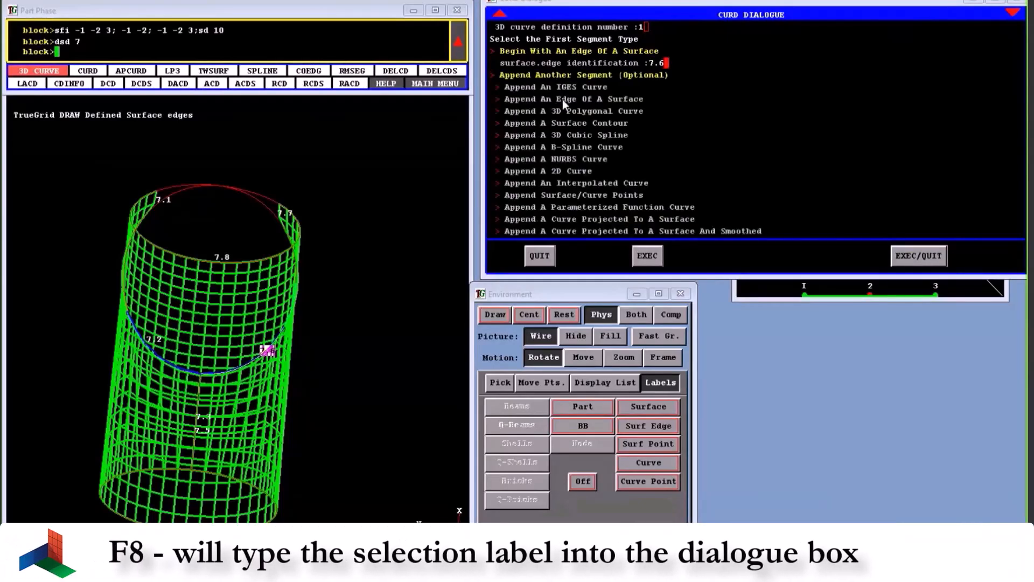
click(562, 99)
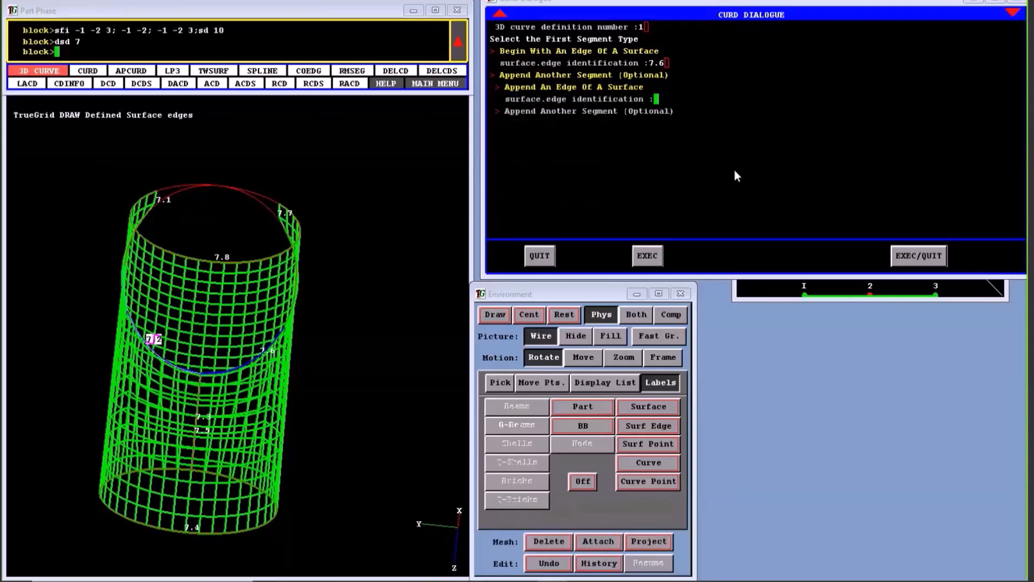
key(F8)
click(895, 255)
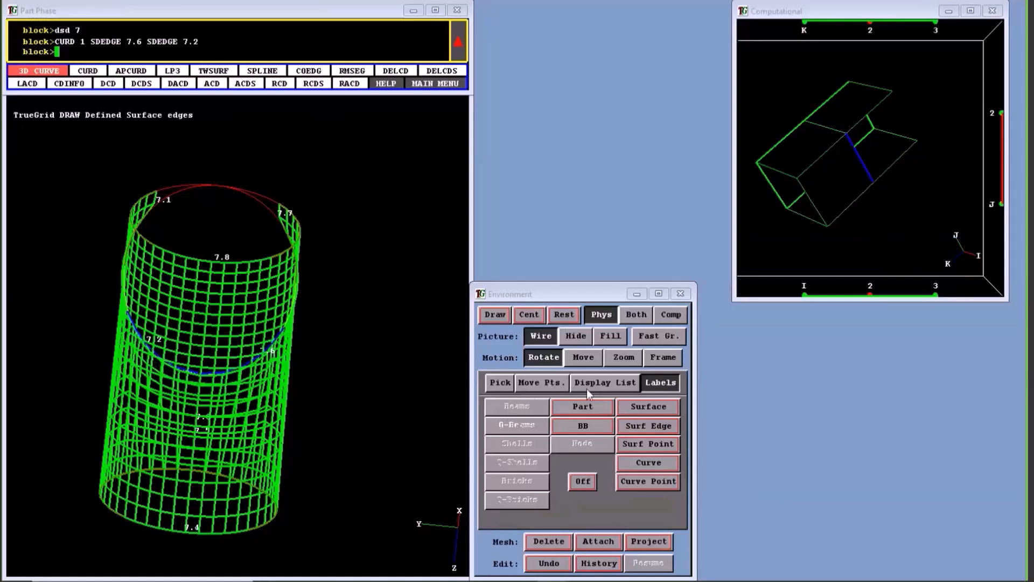
Label the defined curves and attach the selected intersection edge to curve 1 with curs 2 1 2 2 2 2 1.
click(632, 464)
mouse_move(309, 390)
mouse_down()
mouse_move(233, 390)
mouse_move(197, 377)
mouse_up()
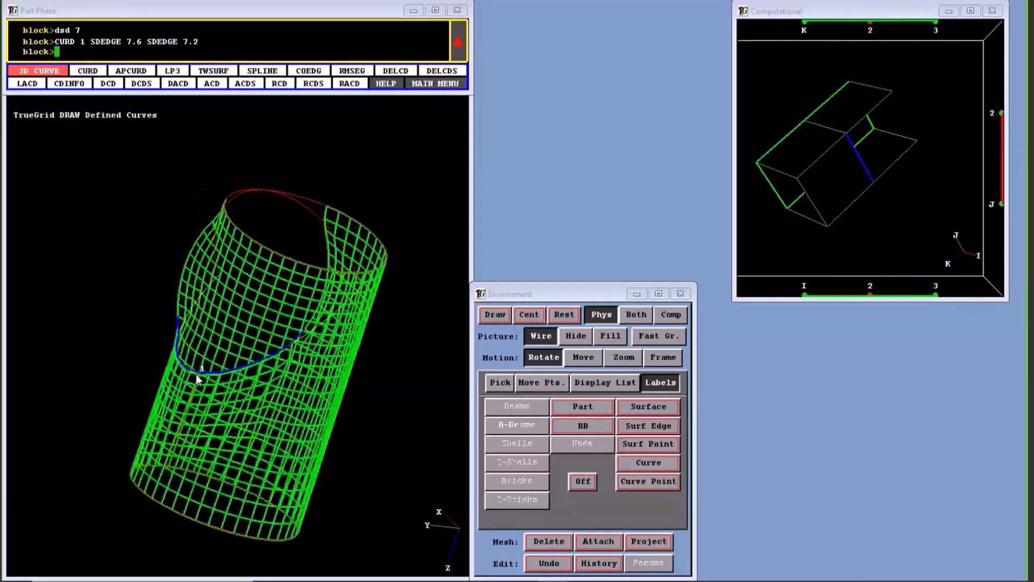
click(500, 383)
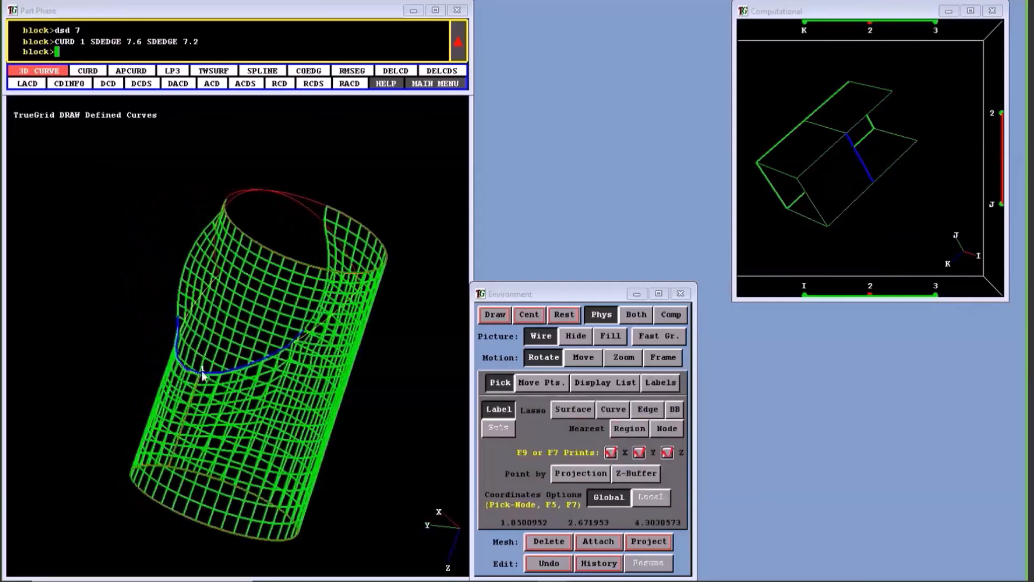
click(202, 367)
text(curs 2 1 2 2 2 2 1)
key(Return)
Show all mesh regions, remove all curves from the display, and switch the picture to hidden-line mode.
middle_drag(334, 394, 185, 310)
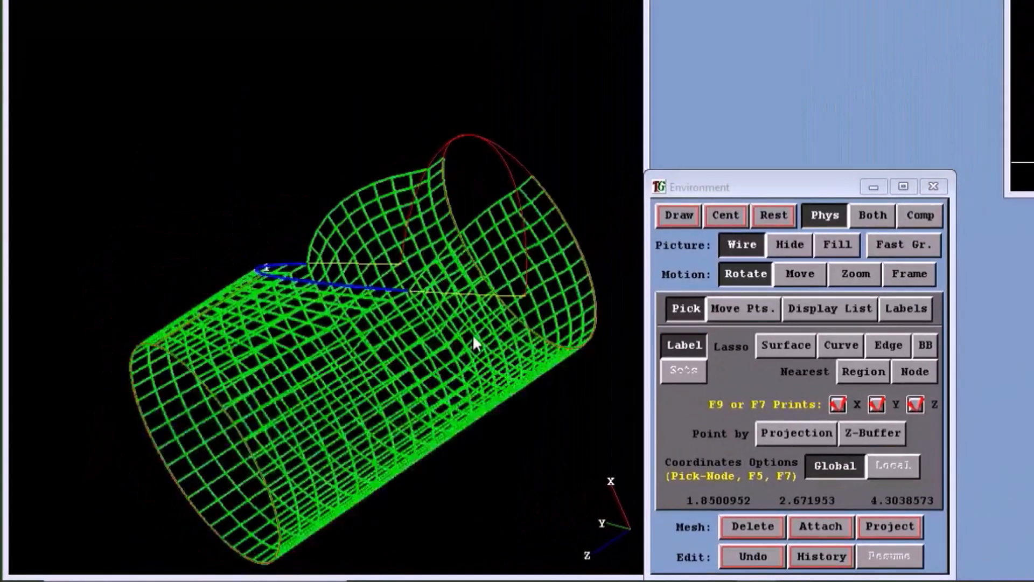
click(838, 310)
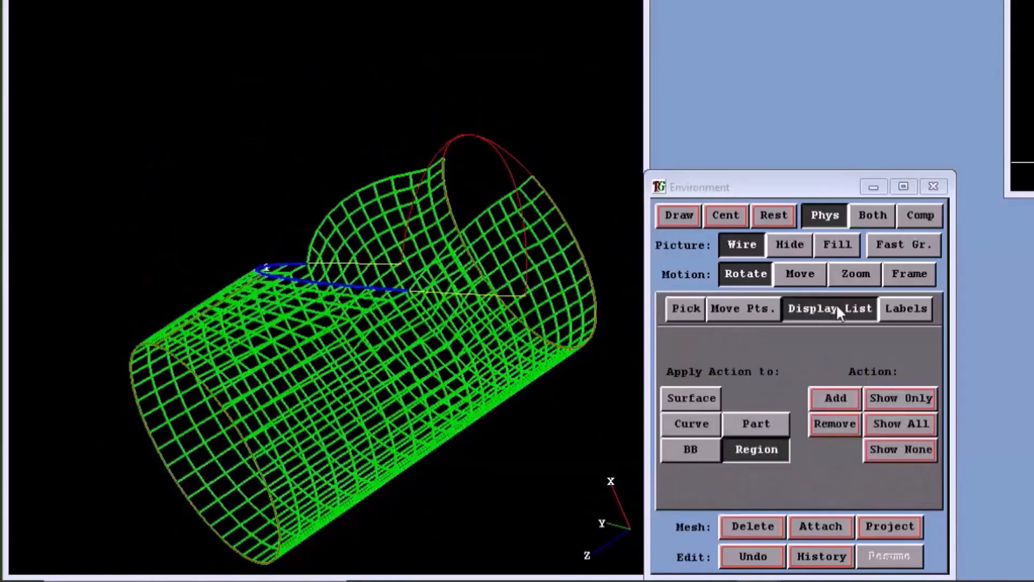
click(905, 426)
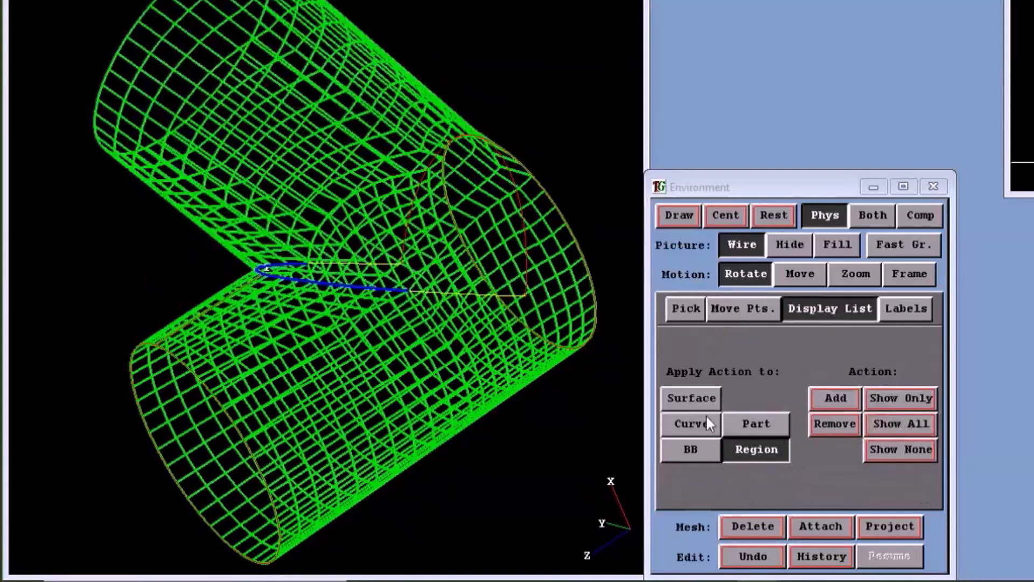
click(707, 423)
click(900, 450)
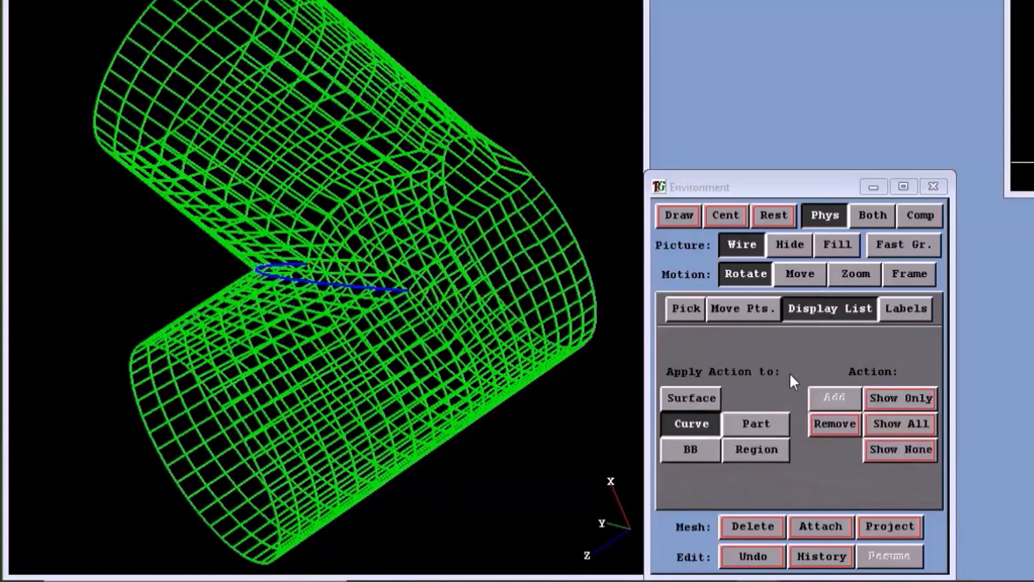
click(790, 244)
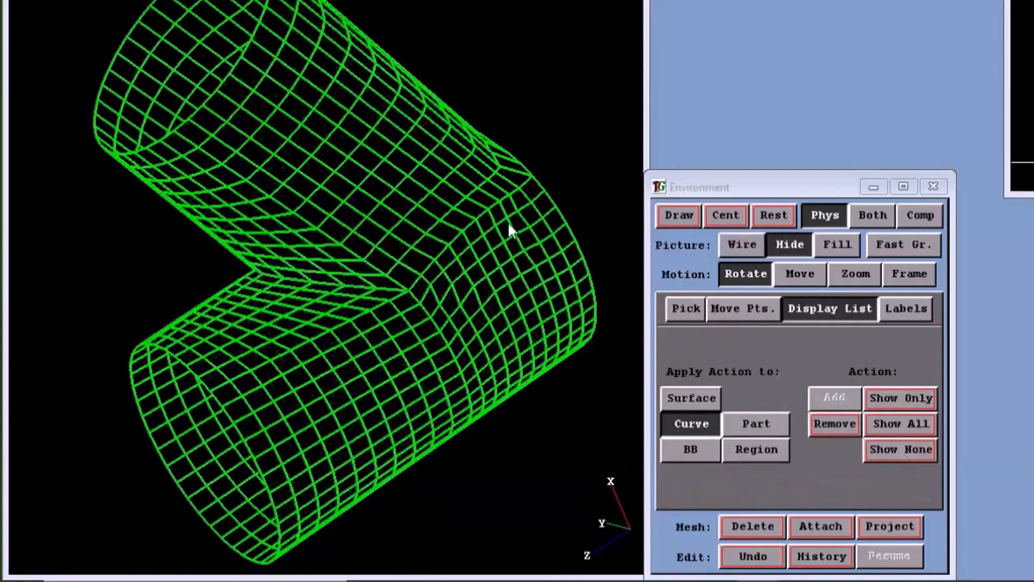
drag(511, 232, 173, 426)
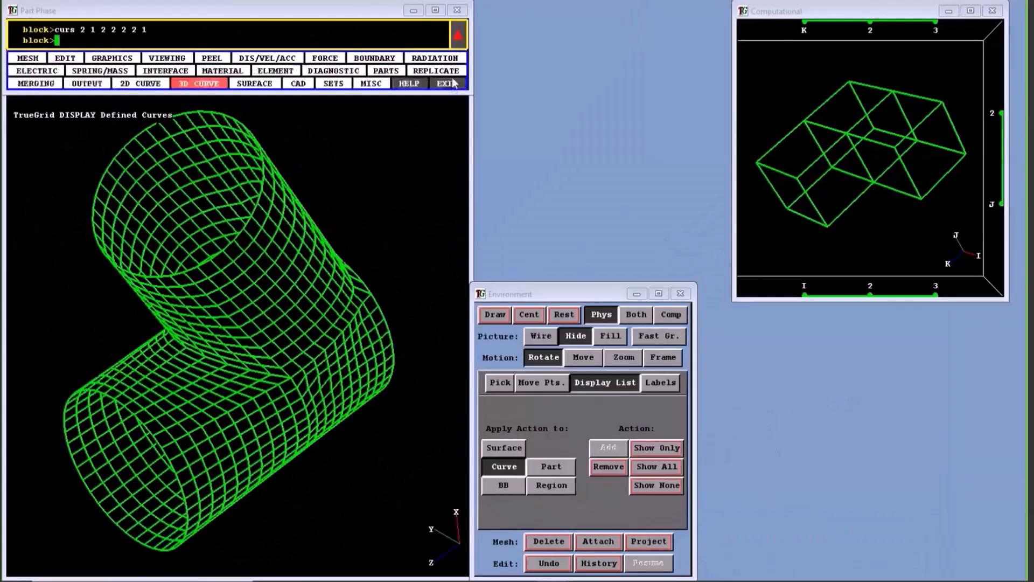
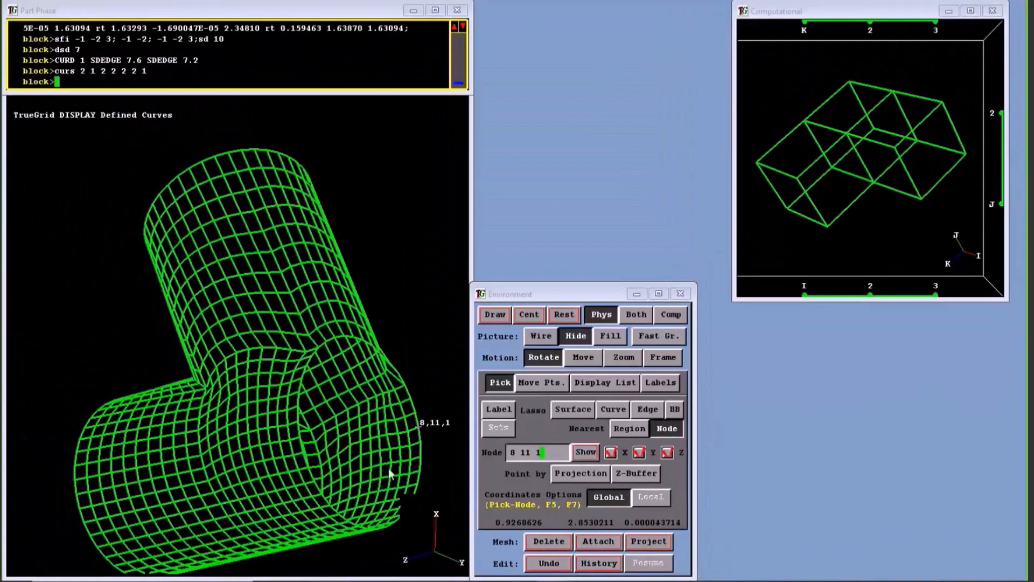
Examine the mesh at the main pipe's open end near the branch, checking the coordinates of its rim nodes.
drag(389, 467, 433, 315)
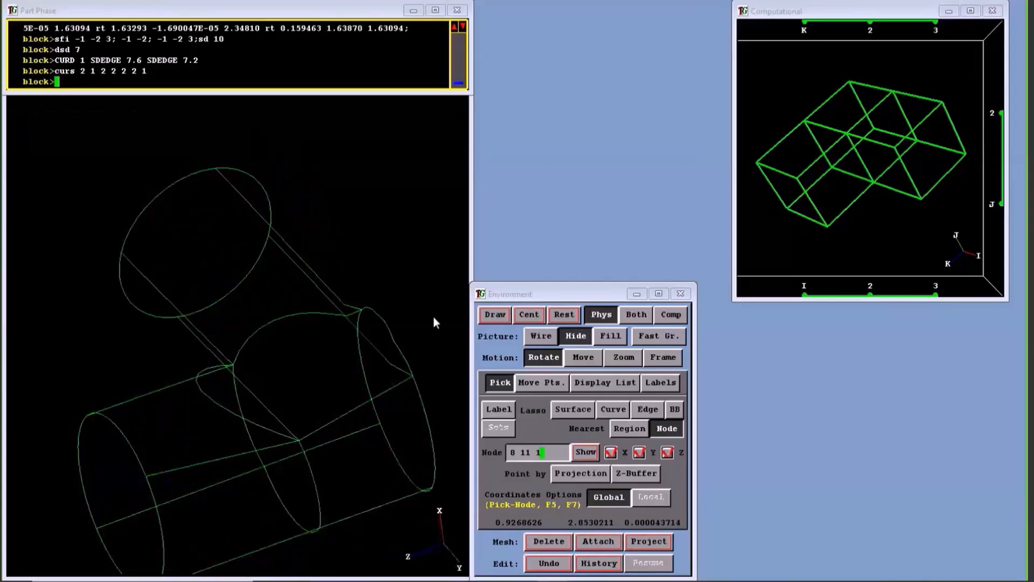
click(392, 340)
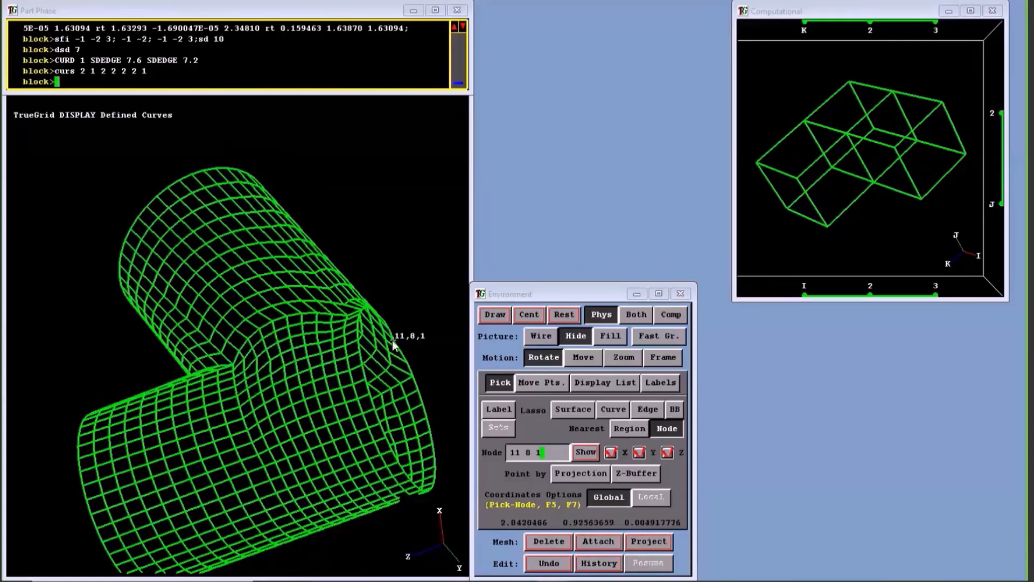
drag(393, 345, 327, 445)
middle_drag(327, 447, 323, 511)
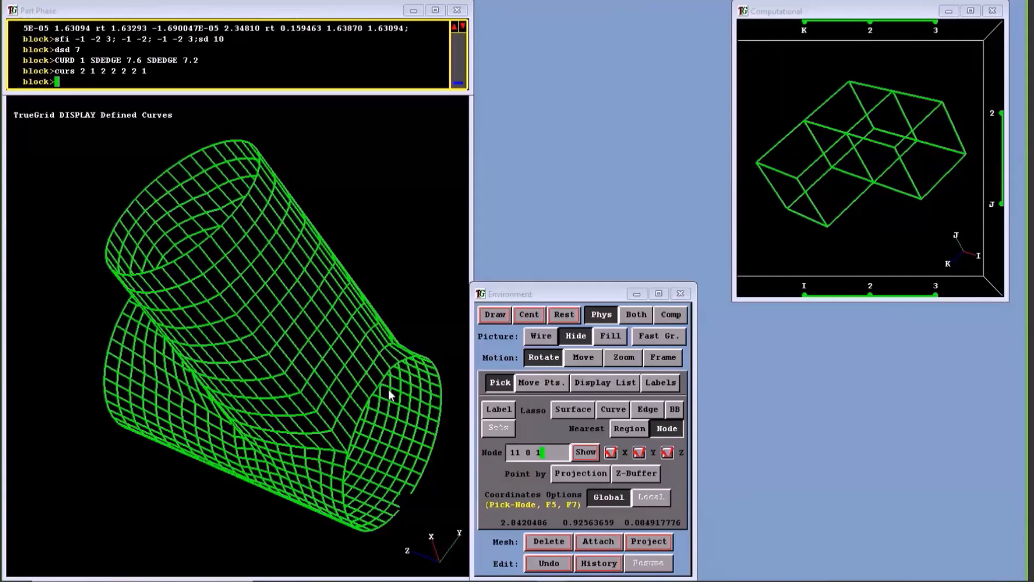
drag(386, 396, 390, 333)
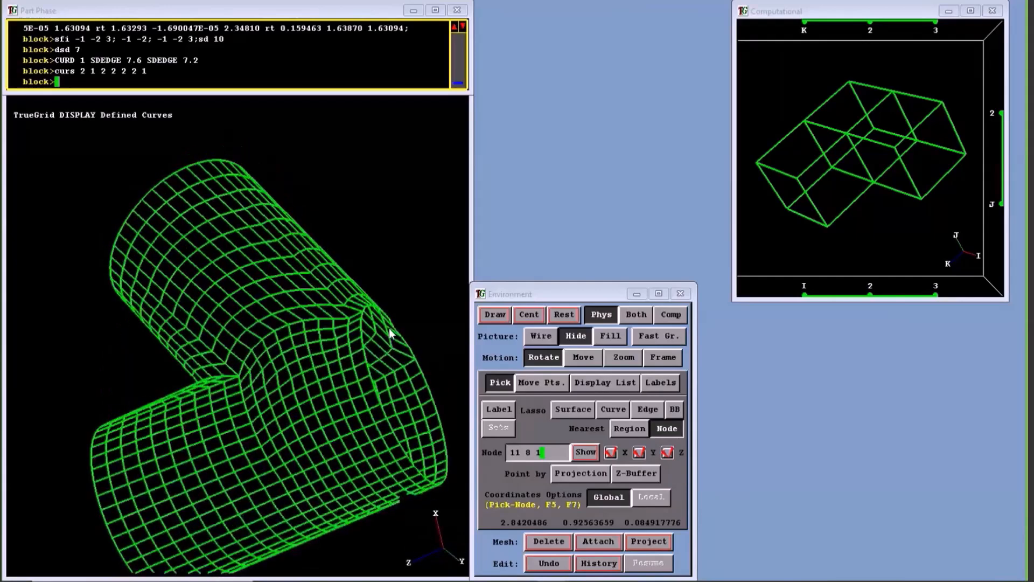
click(389, 328)
middle_drag(302, 485, 413, 297)
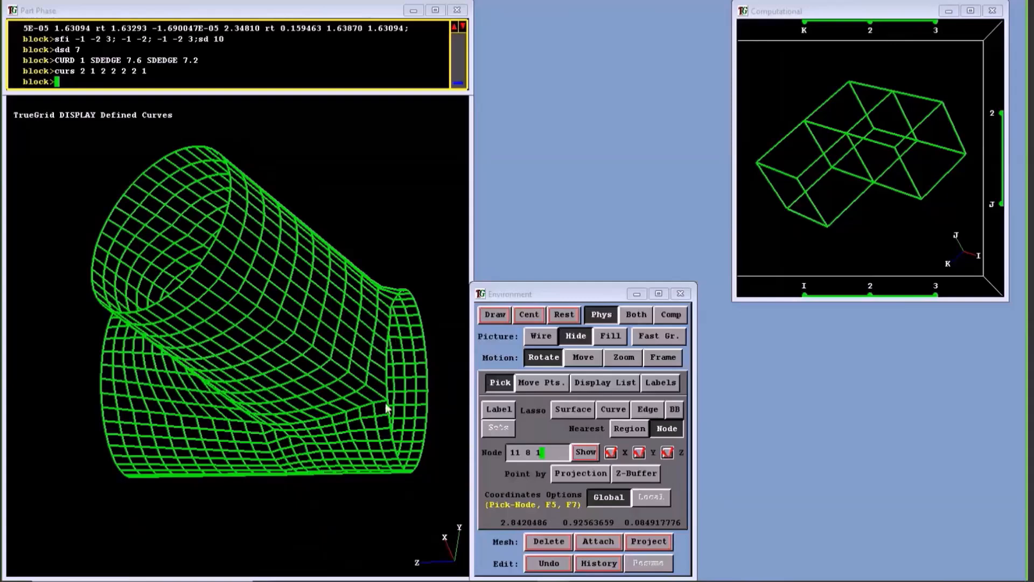
middle_drag(372, 377, 370, 327)
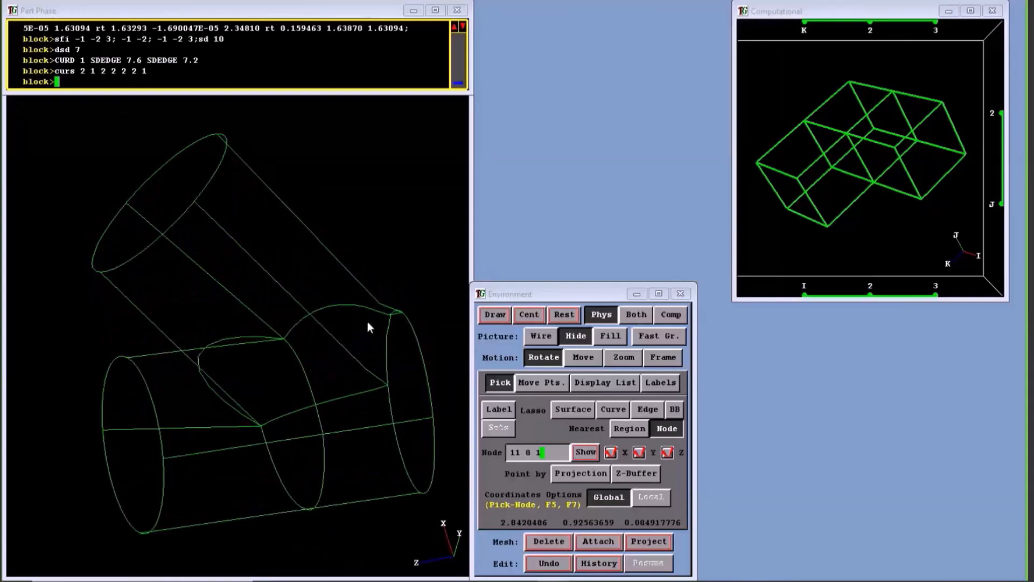
Define surface 11 as a plane through point 0, 0, 0 with normal vector 0, 0, 1.
click(80, 58)
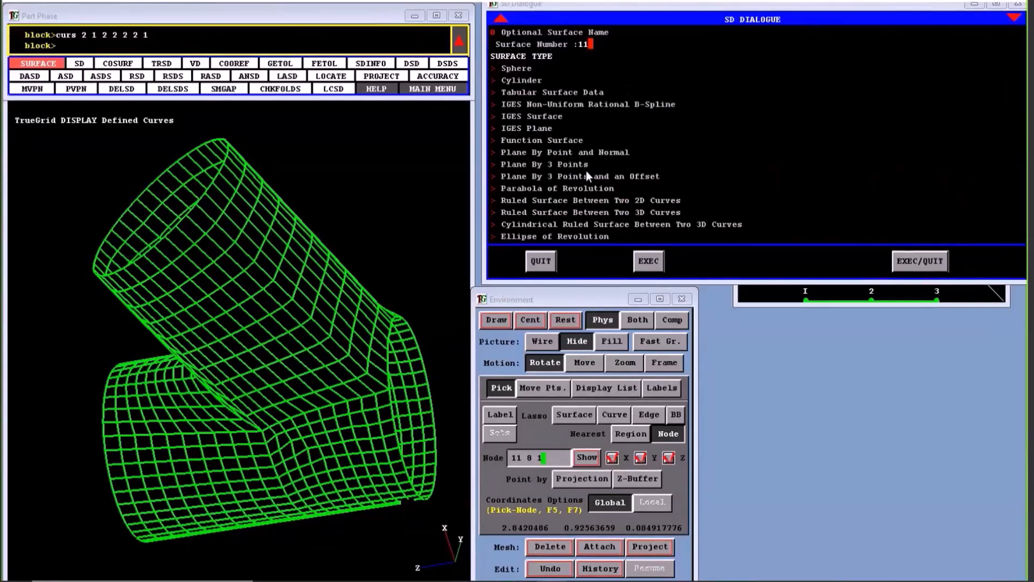
click(572, 153)
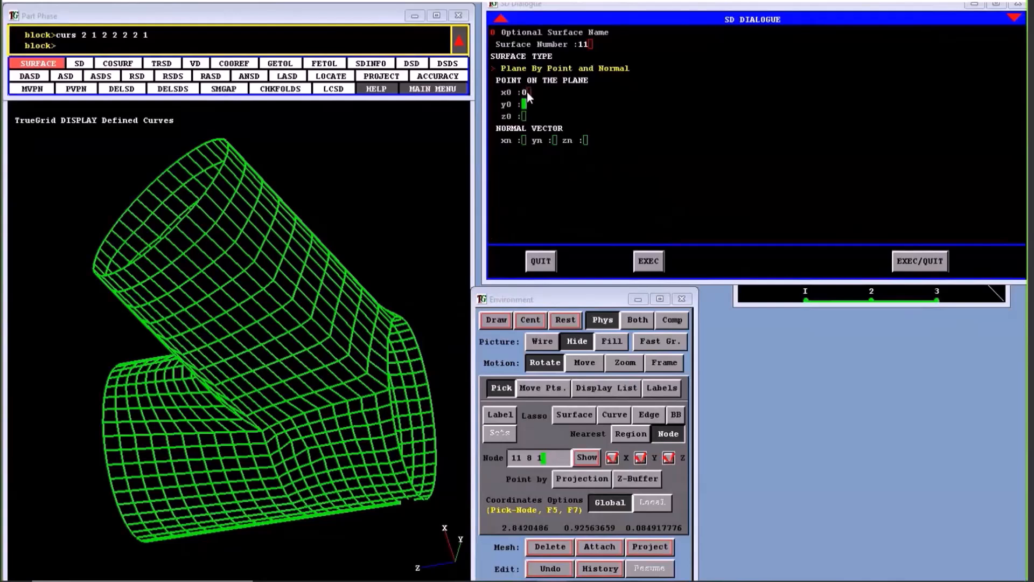
text(0)
key(Return)
text(0)
key(Return)
text(0)
key(Return)
text(0)
key(Return)
text(1)
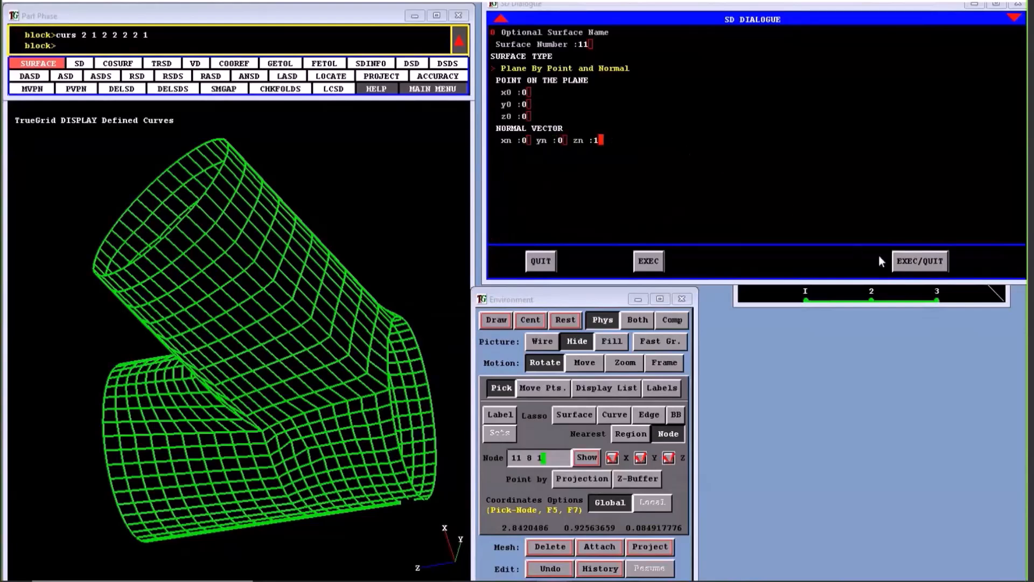
click(910, 260)
Select the mesh face at the main pipe's open end (1 2; 1 2; -1) and project it onto surface 11.
drag(391, 371, 371, 354)
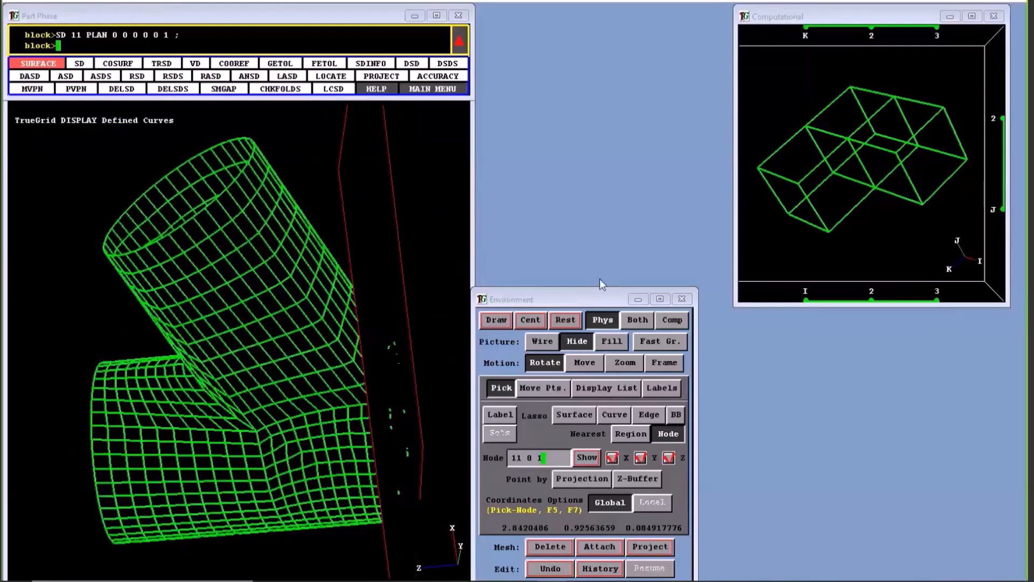
middle_drag(924, 157, 874, 151)
drag(871, 149, 963, 146)
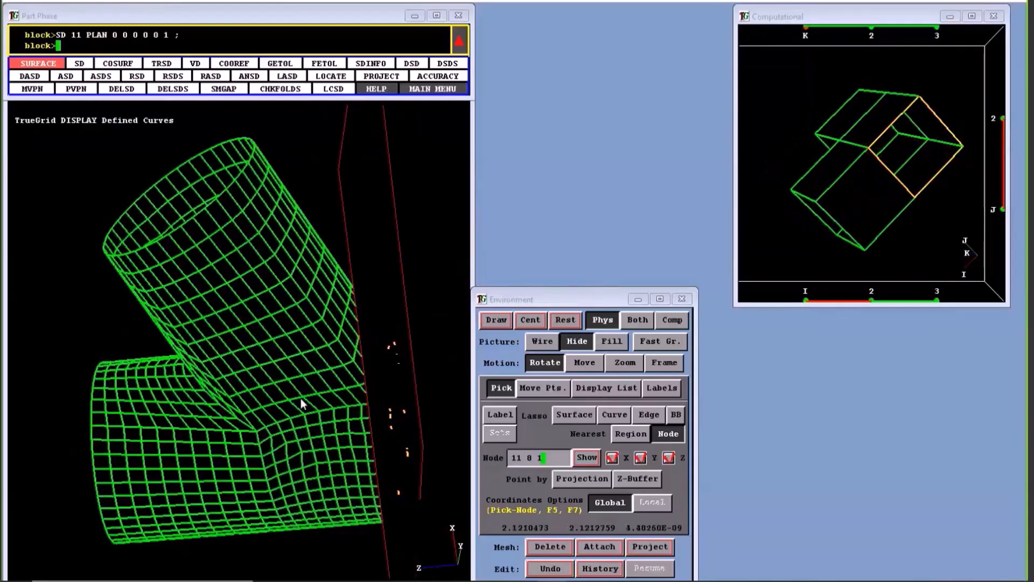
middle_drag(302, 404, 323, 405)
click(574, 415)
text(11)
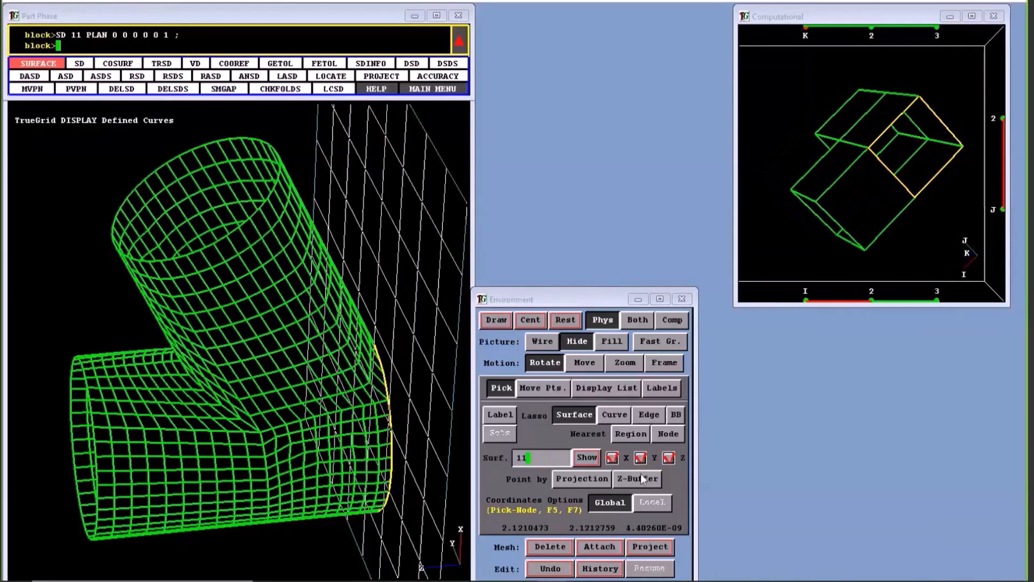
click(648, 546)
Remove all surfaces from the display, leaving only the pipe mesh.
middle_drag(435, 505, 233, 488)
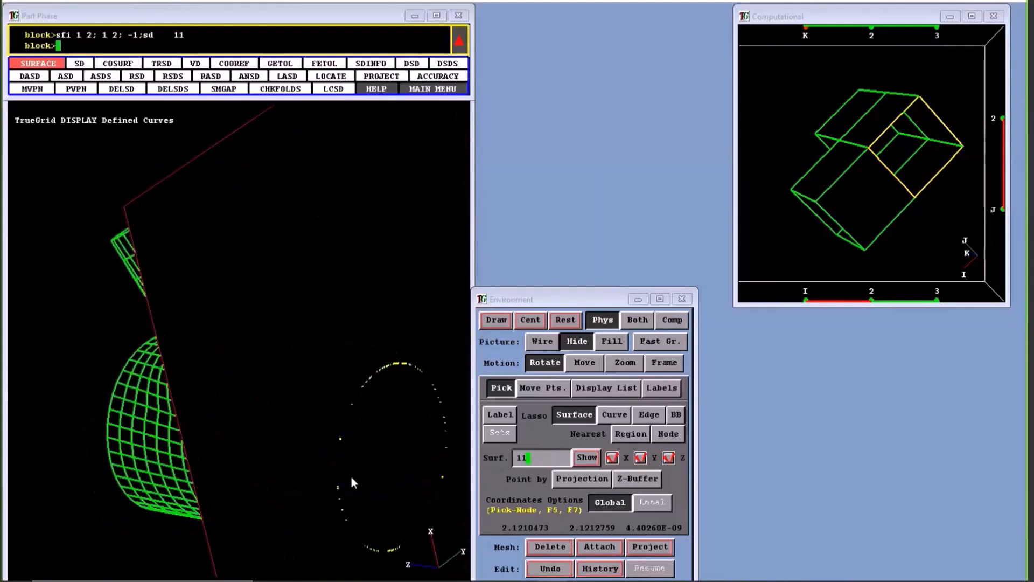
click(591, 389)
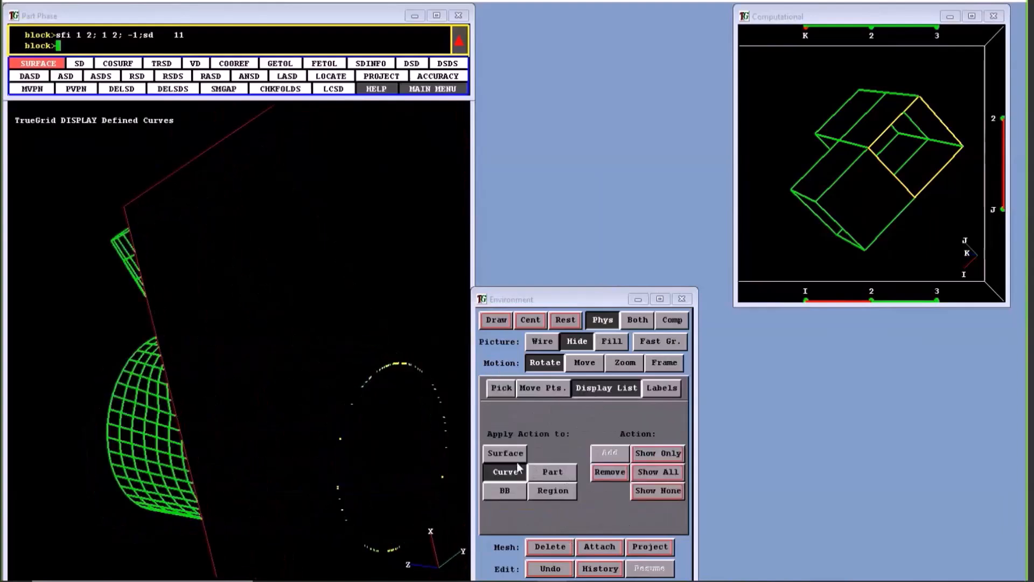
click(503, 454)
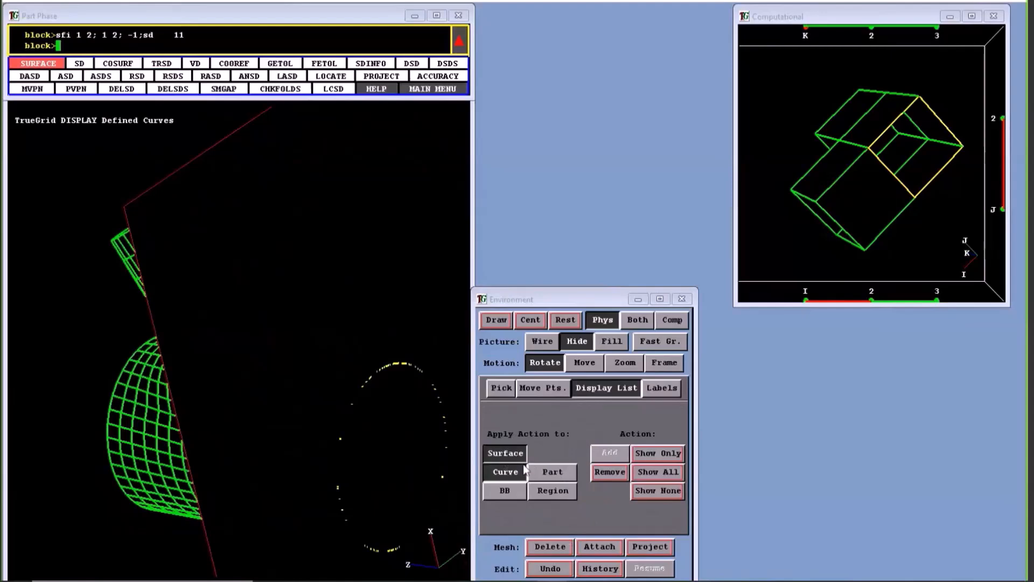
click(664, 491)
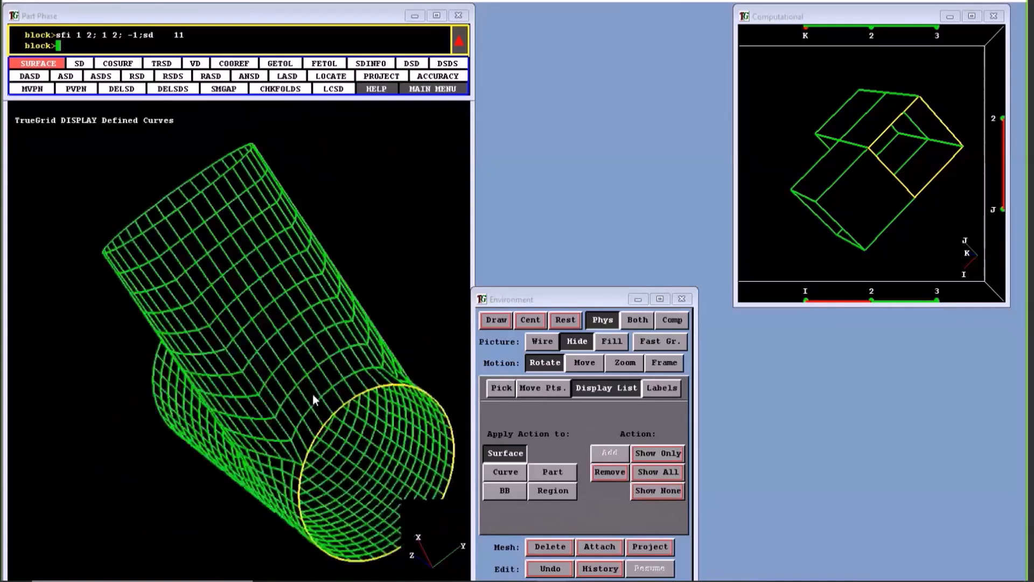
Check the coordinates of two nodes on the main pipe's projected end rim and view the end from the side.
click(501, 387)
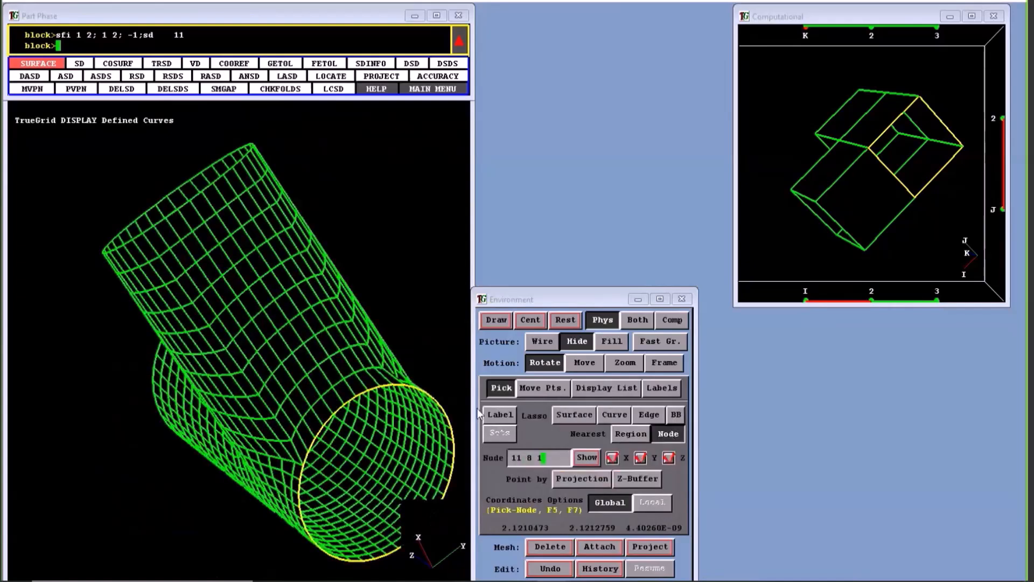
click(394, 385)
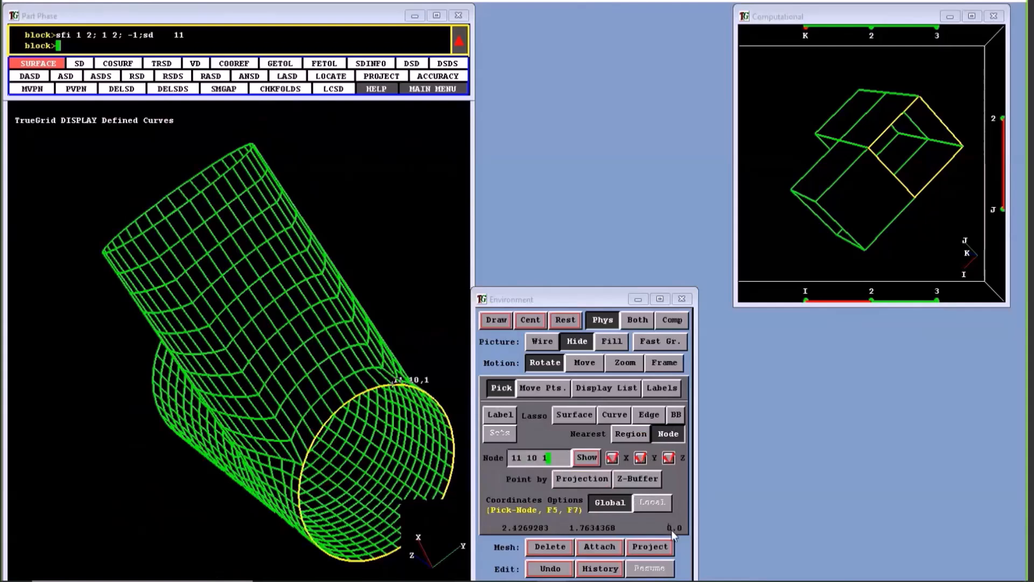
click(309, 410)
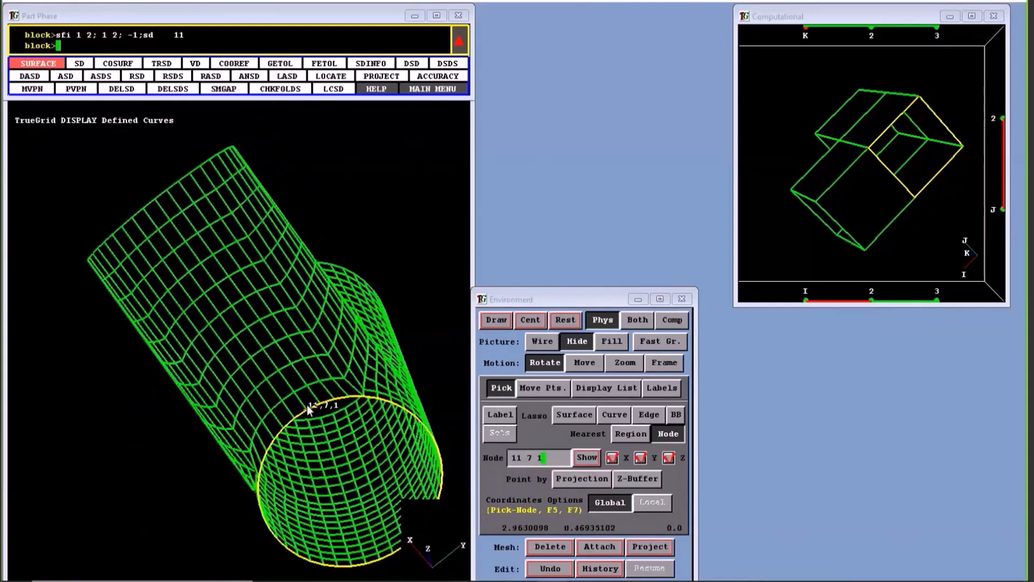
drag(309, 411, 527, 205)
drag(366, 253, 383, 269)
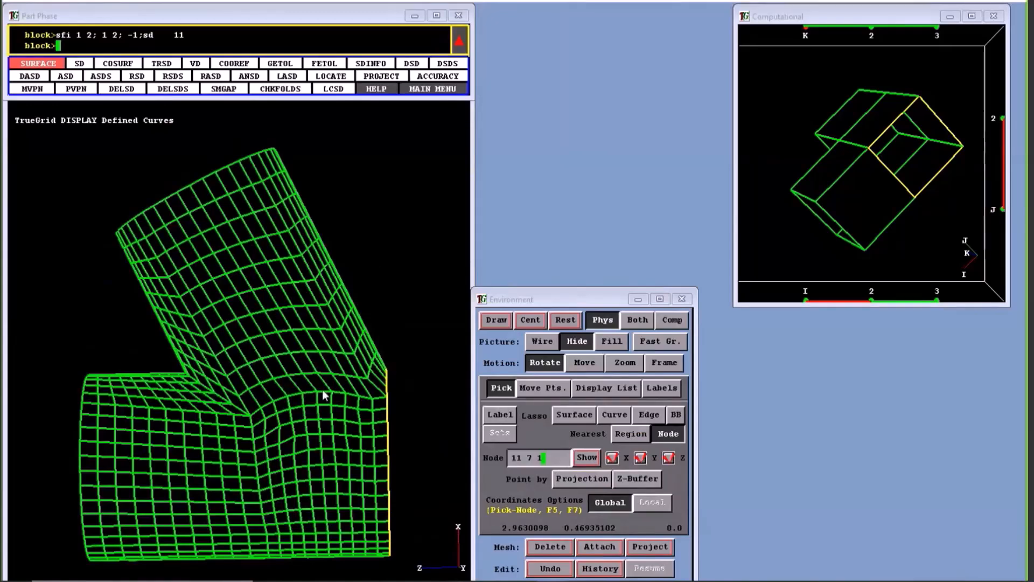
Select the mesh edge running along the pipe side from the intersection curve to the main pipe's projected end.
drag(942, 136, 866, 174)
click(867, 173)
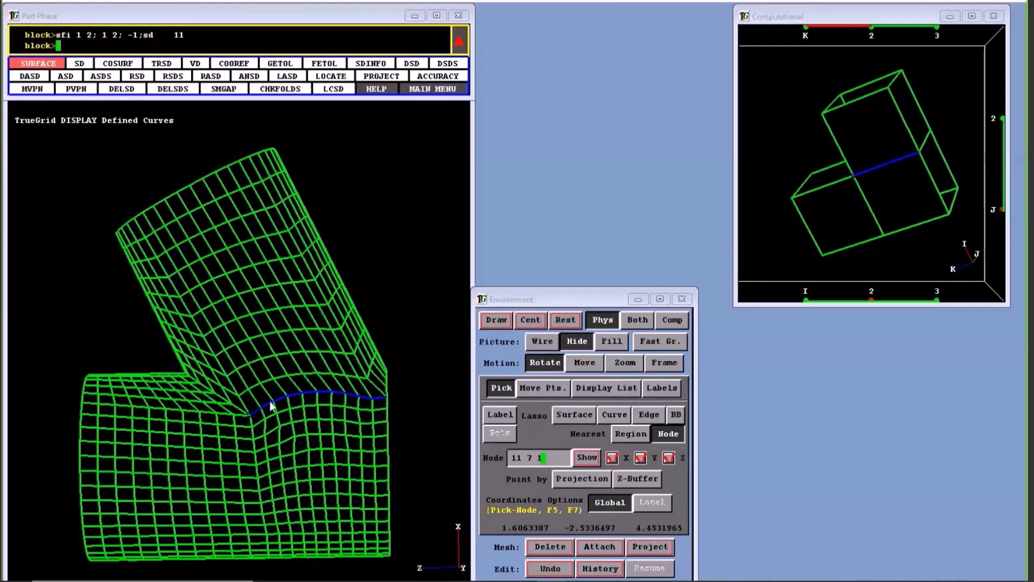
middle_drag(367, 365, 371, 437)
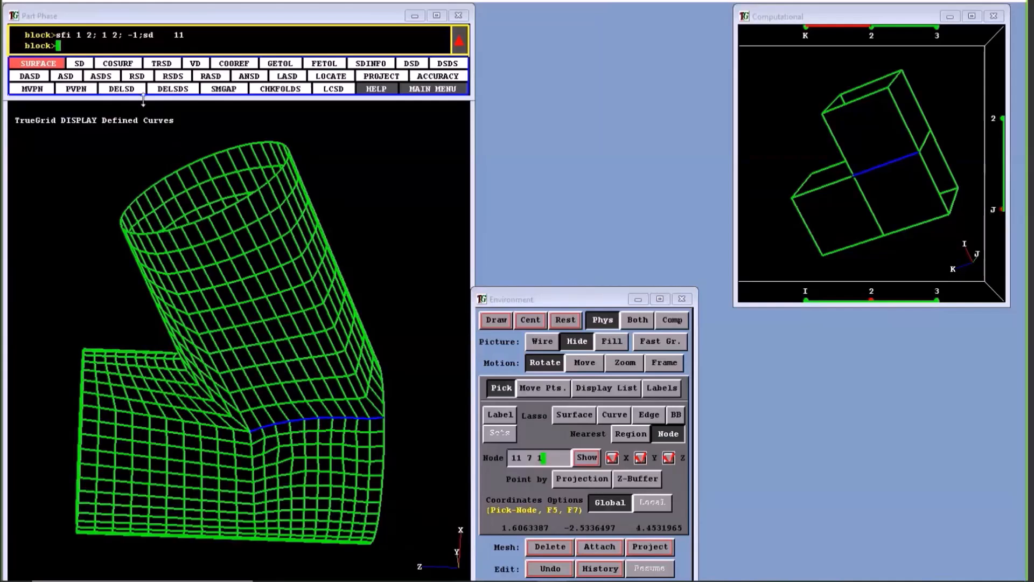
Define surface 12 as a plane by 3 points through mesh nodes 11,1,1, 11,1,11 and 11,11,1.
click(80, 65)
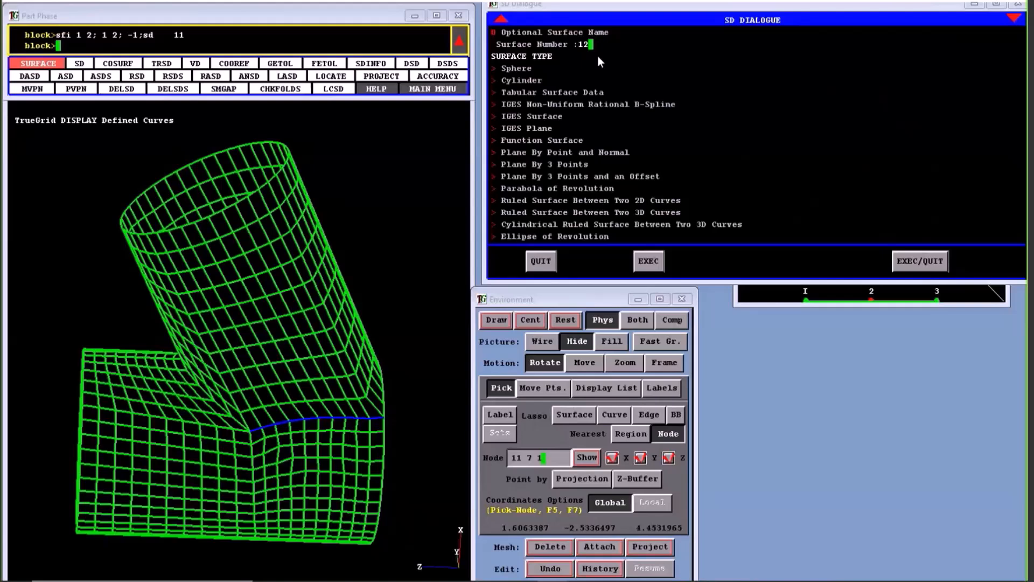
click(561, 166)
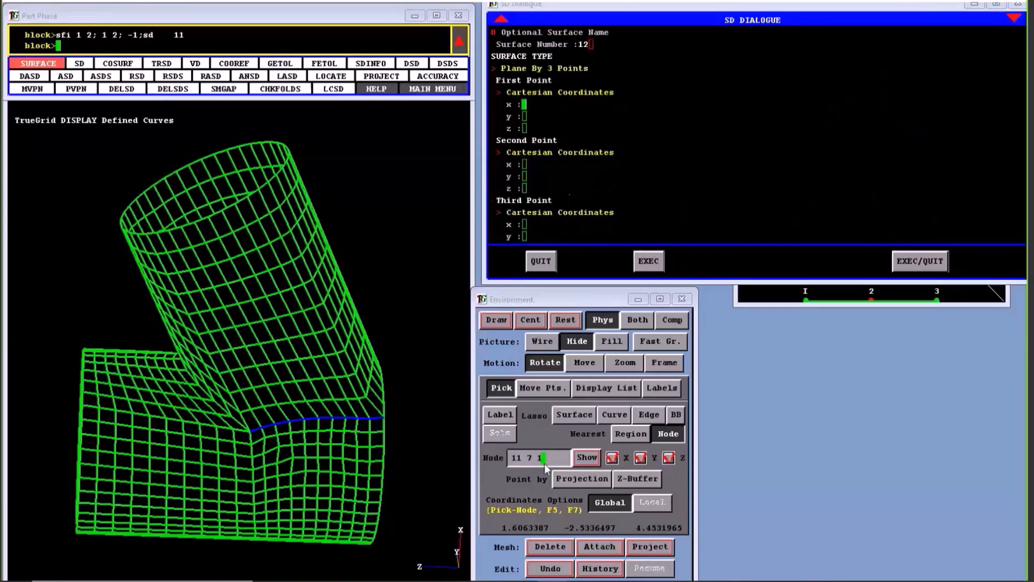
click(381, 418)
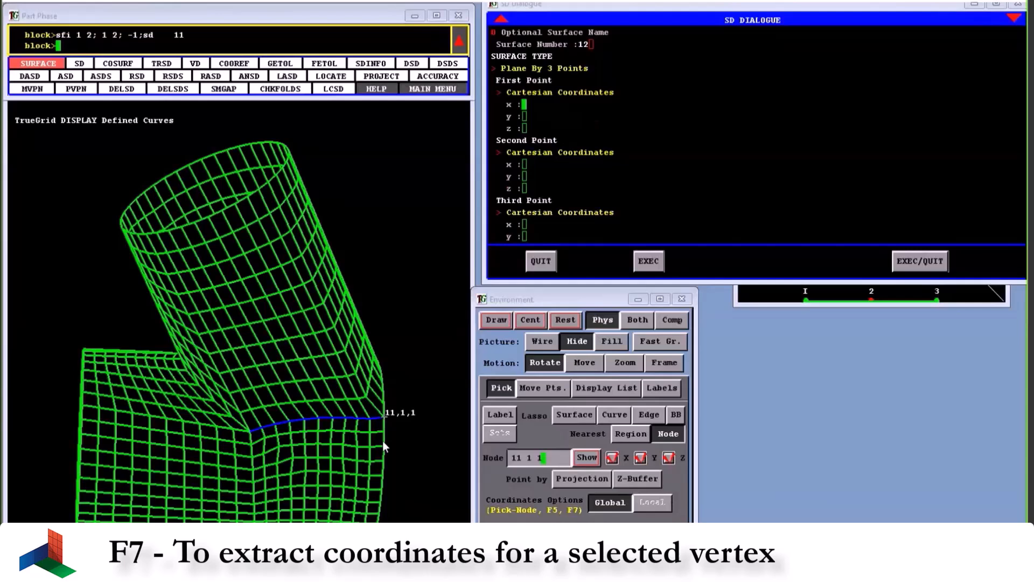
key(F7)
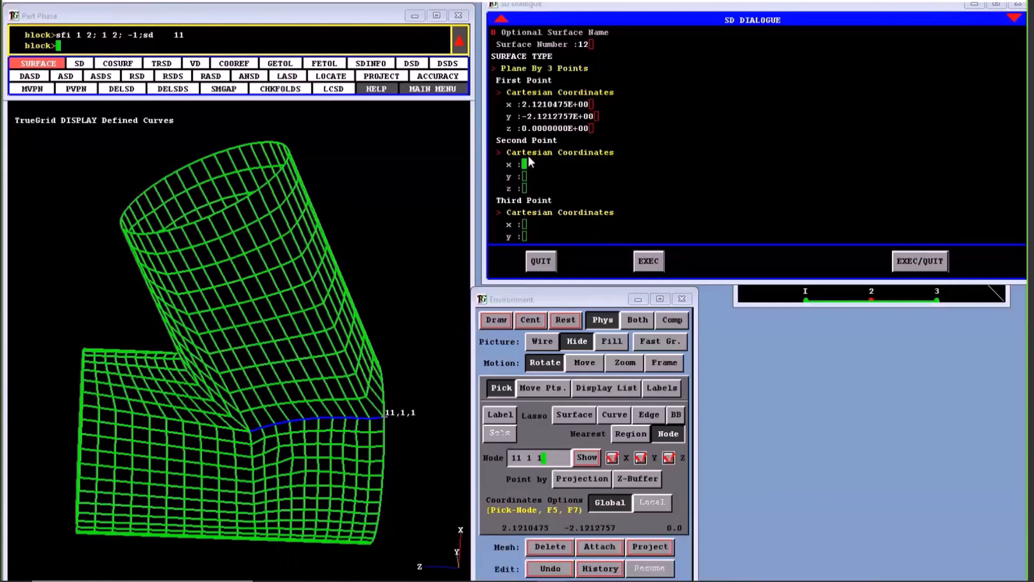
click(250, 429)
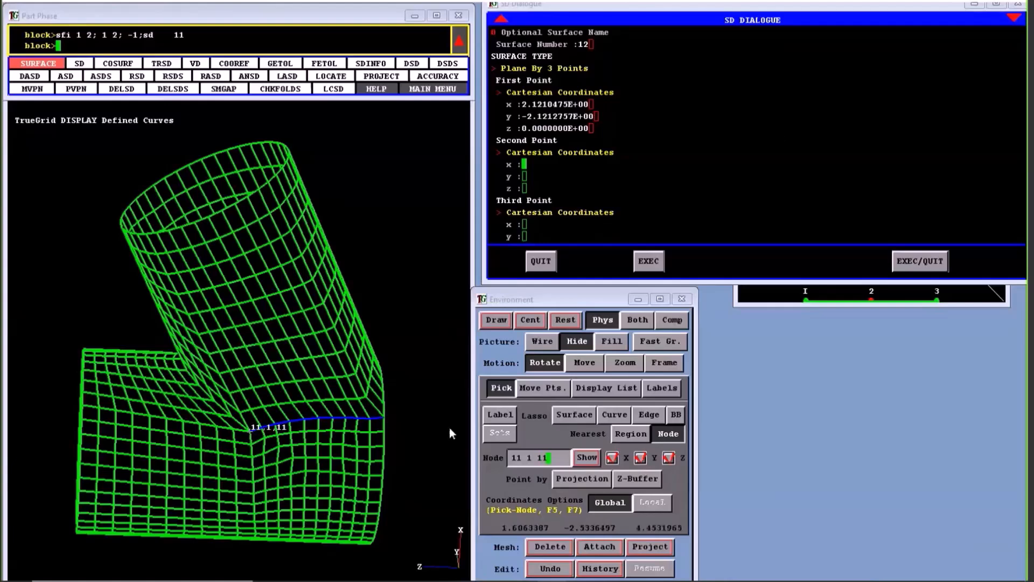
key(F7)
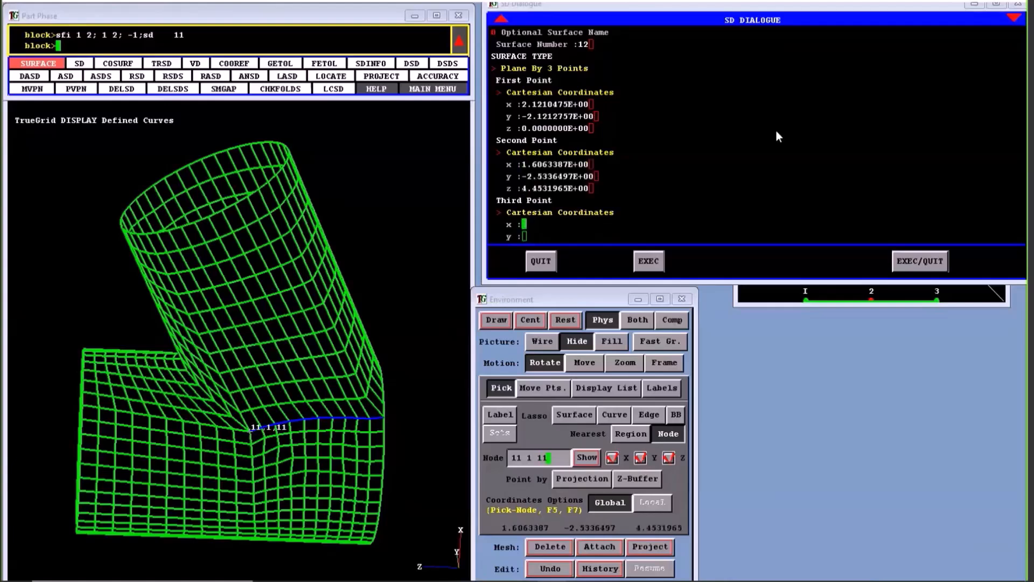
drag(415, 399, 406, 418)
click(406, 418)
key(F7)
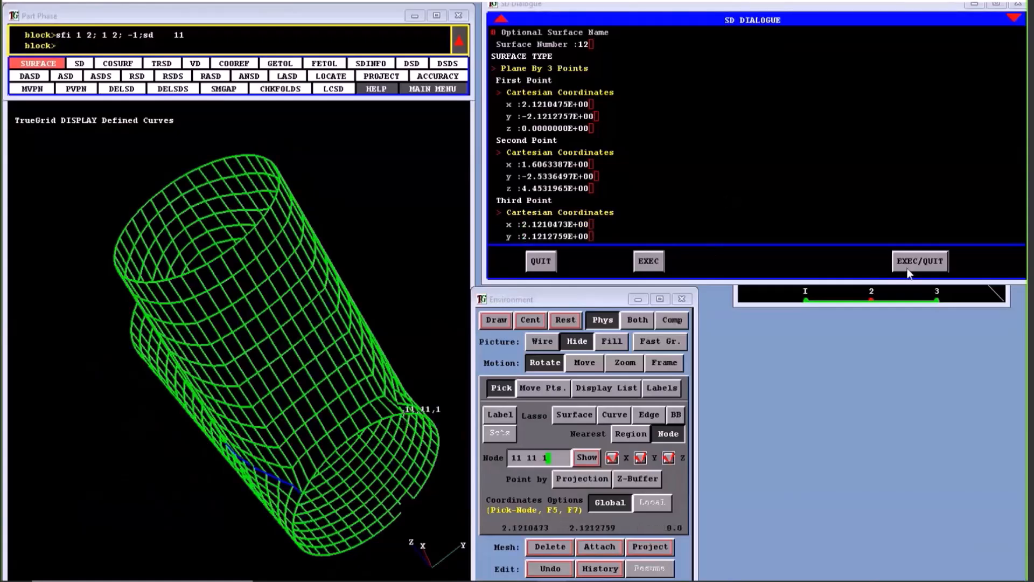
click(920, 261)
middle_drag(334, 345, 534, 220)
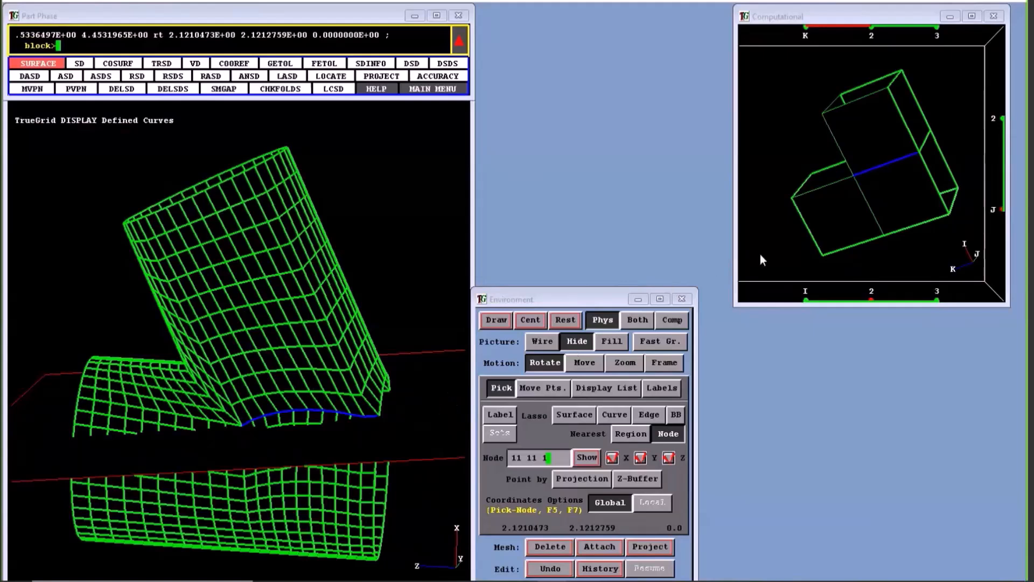
Select the matching side edges on both sides of the pipe (-2; -1 0 -2; 1 2) and project them onto surface 12.
drag(760, 256, 945, 206)
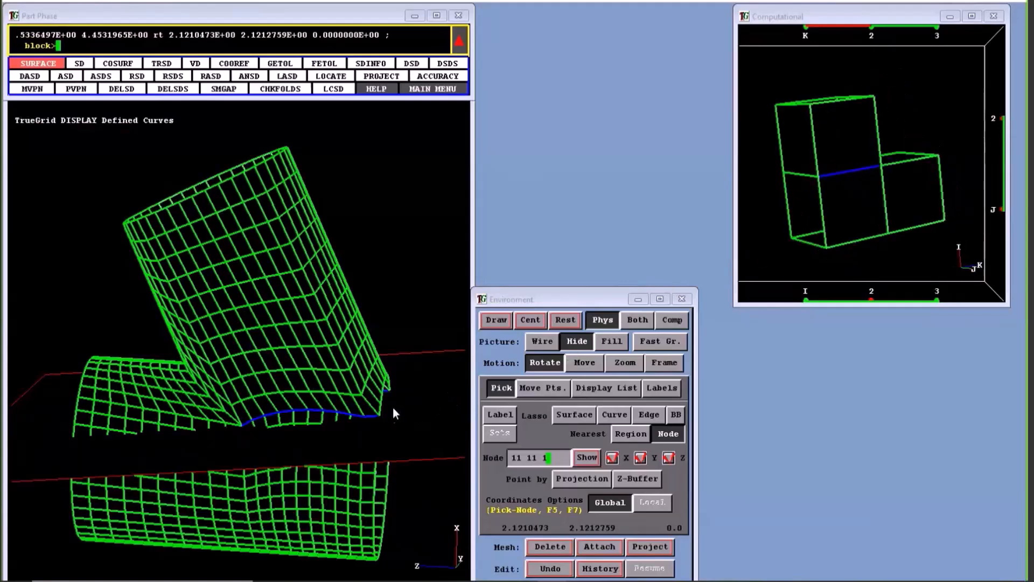
middle_drag(367, 326, 139, 384)
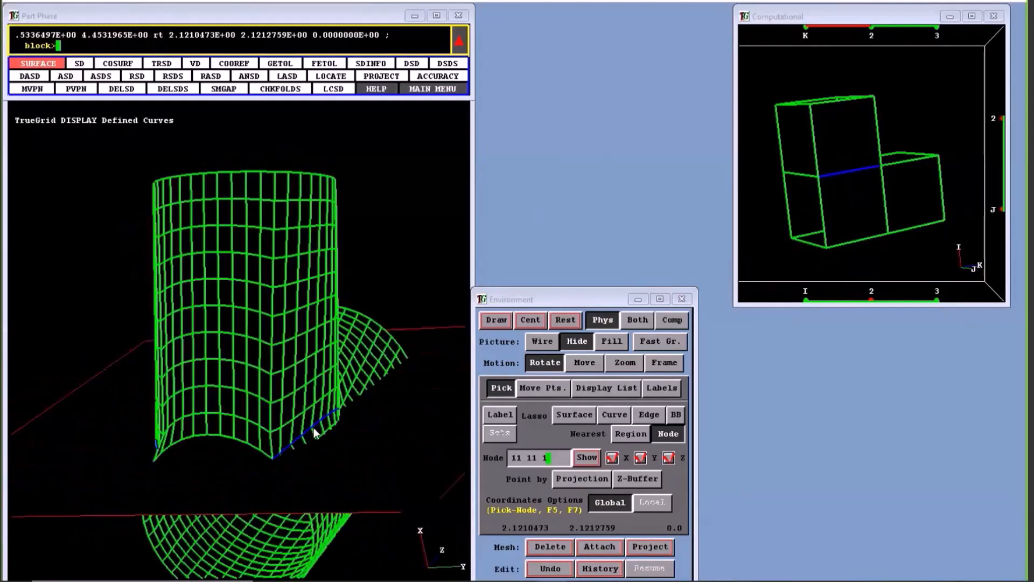
click(381, 437)
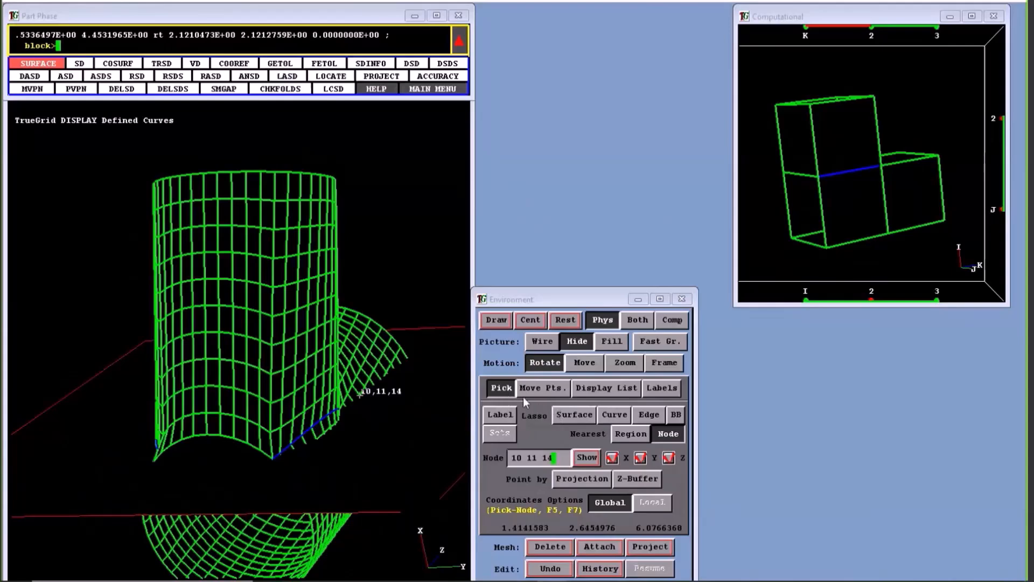
click(560, 414)
click(428, 422)
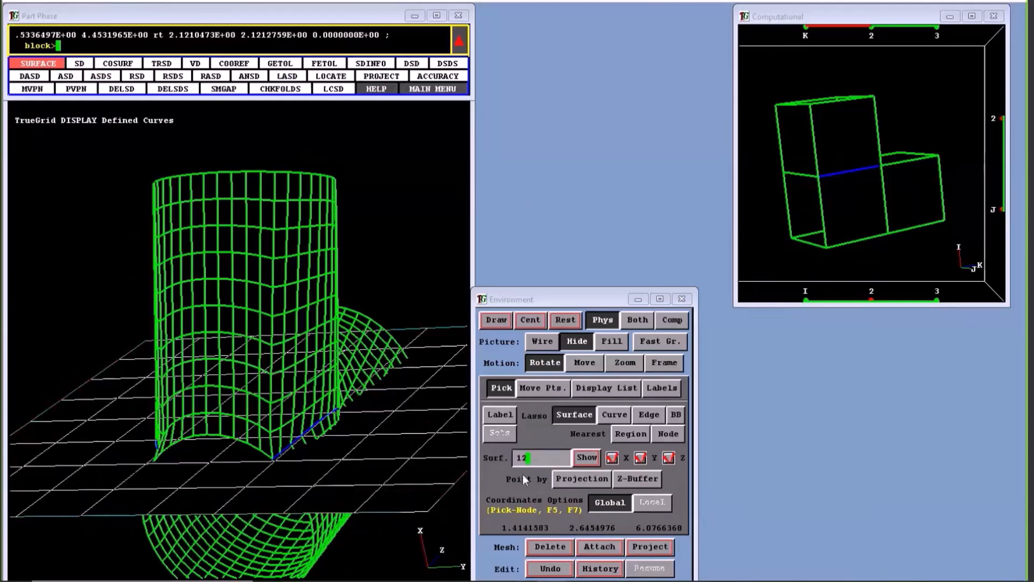
click(649, 546)
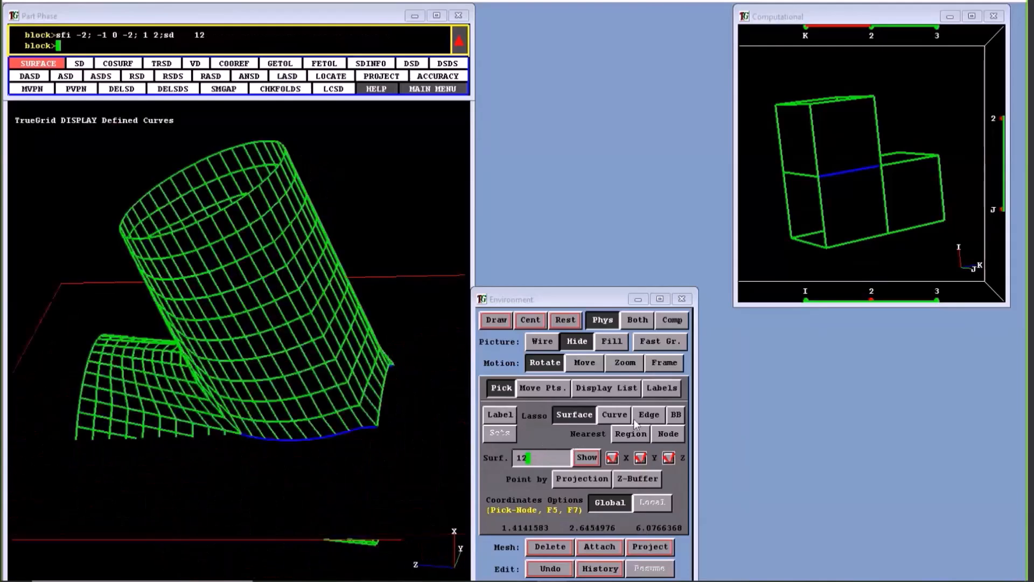
Remove all surfaces from the display, leaving only the pipe mesh.
click(607, 387)
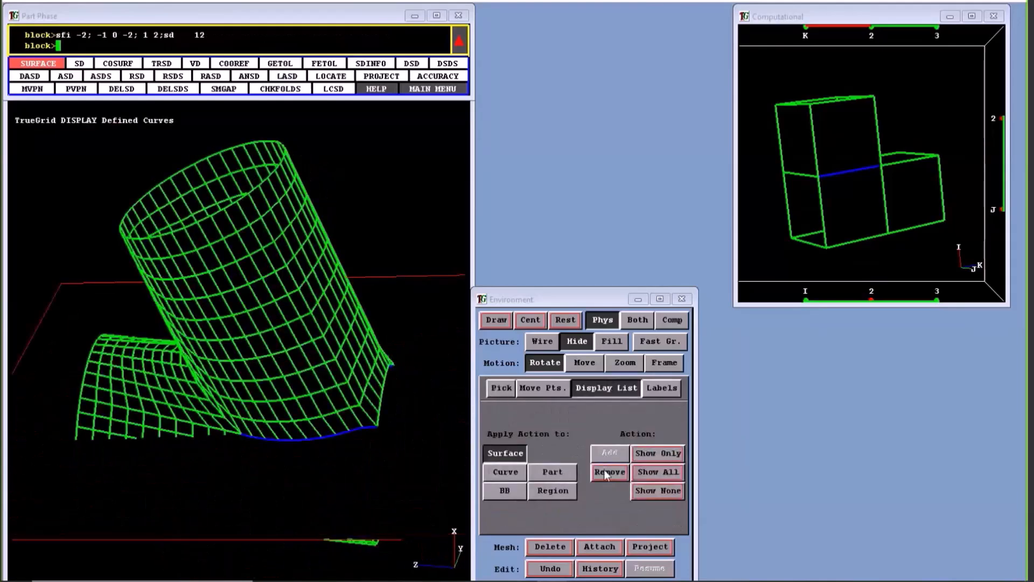
click(654, 490)
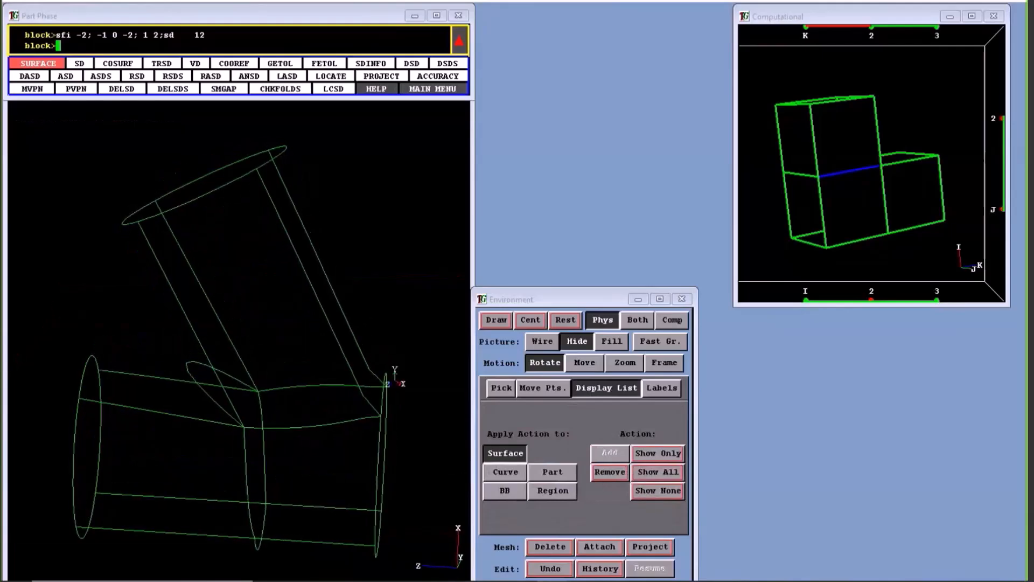
middle_drag(395, 381, 405, 351)
middle_drag(408, 343, 286, 522)
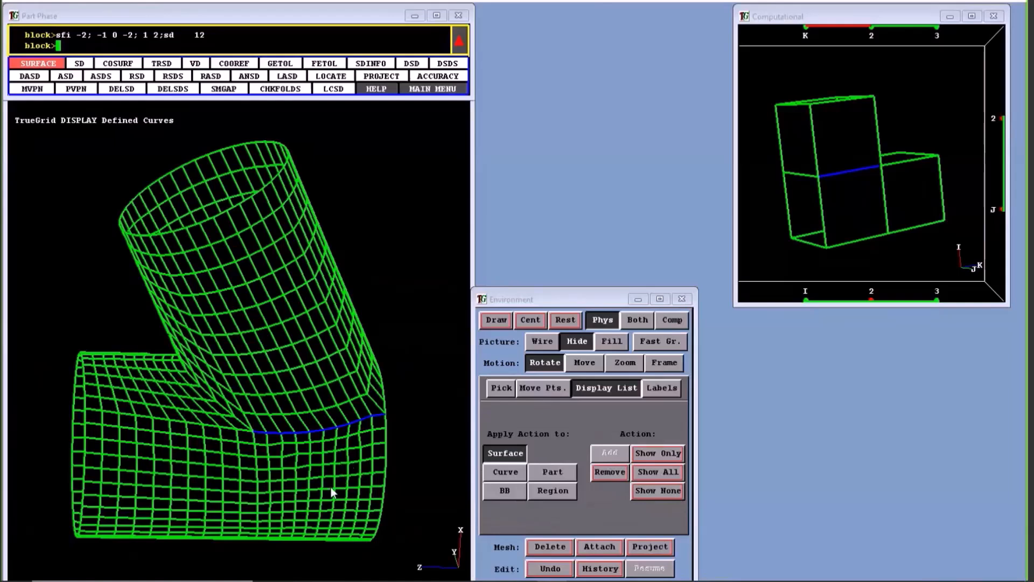
Examine the projected side edges and surrounding mesh from both sides of the pipe junction.
drag(334, 485, 320, 420)
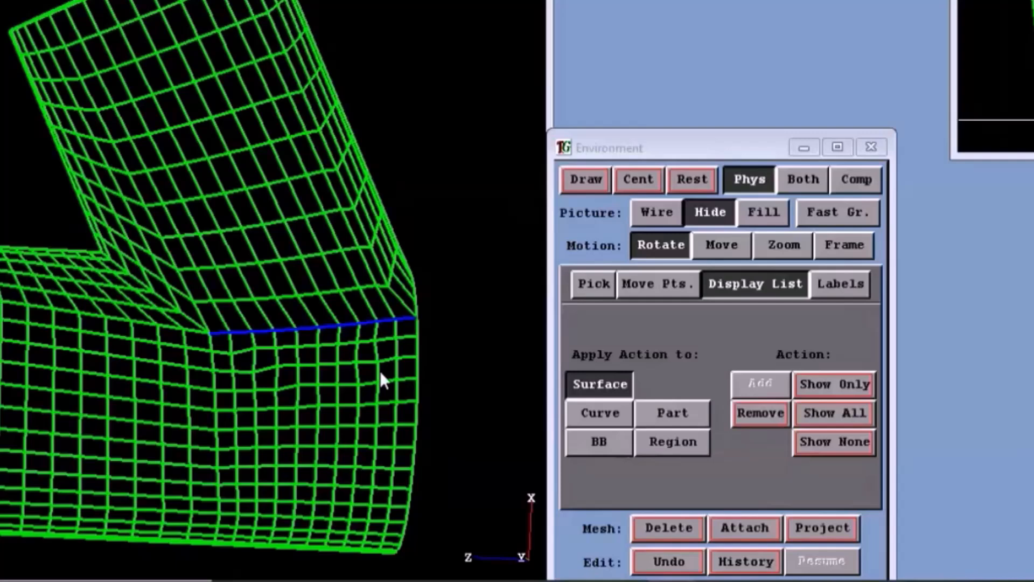
drag(370, 386, 231, 490)
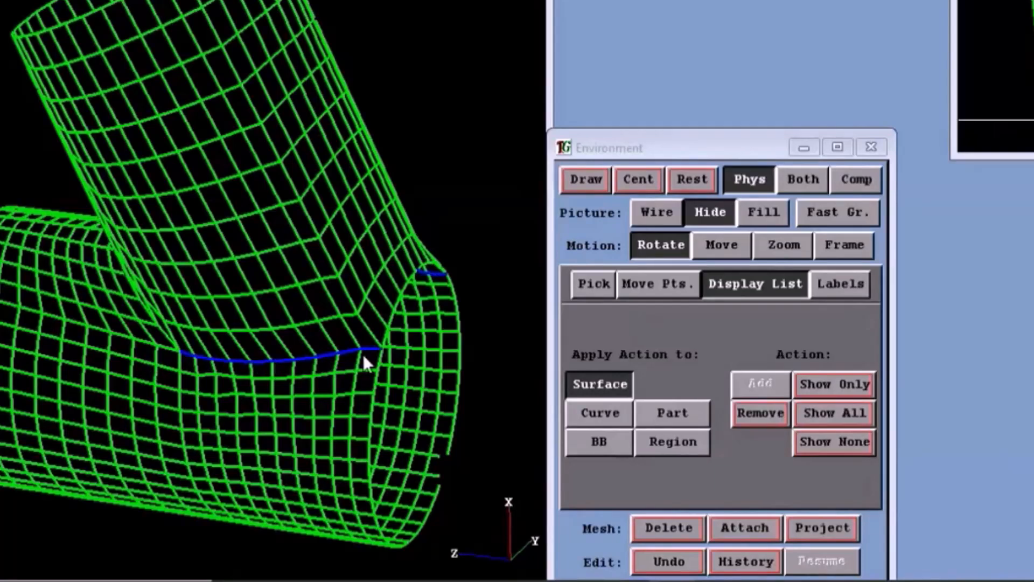
drag(363, 355, 437, 368)
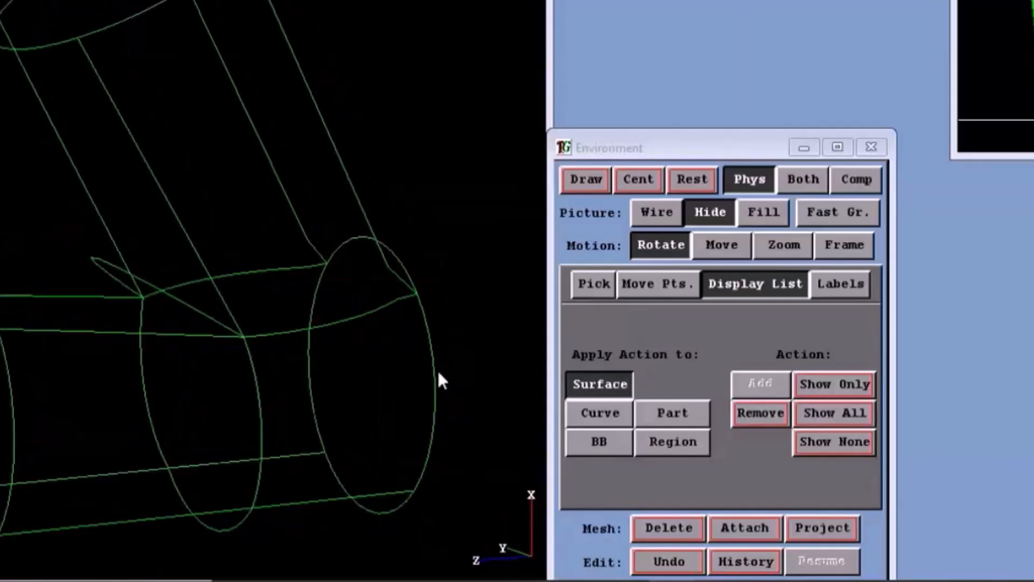
middle_drag(238, 349, 271, 215)
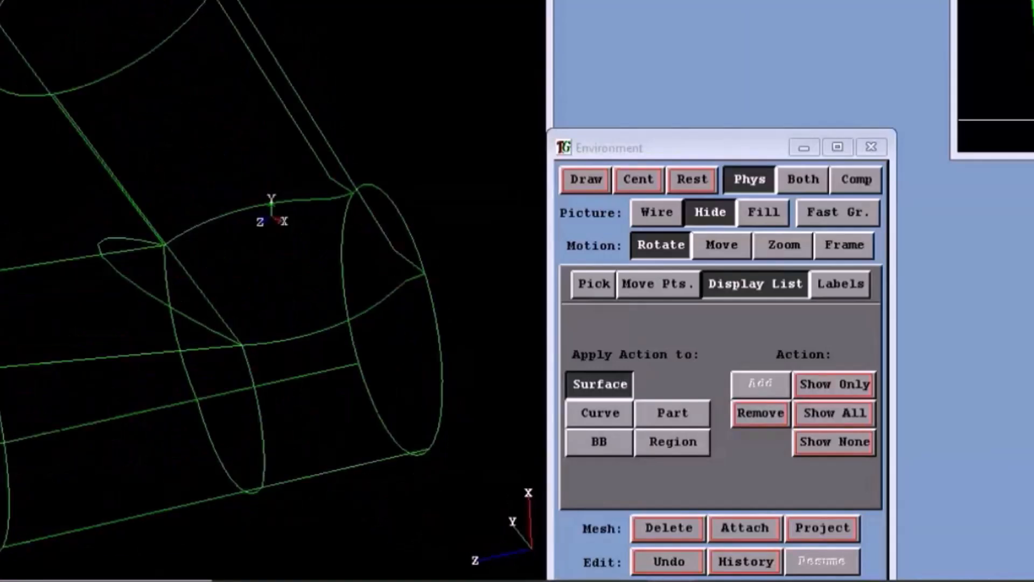
mouse_move(271, 216)
mouse_down()
mouse_move(295, 184)
mouse_move(419, 210)
mouse_up()
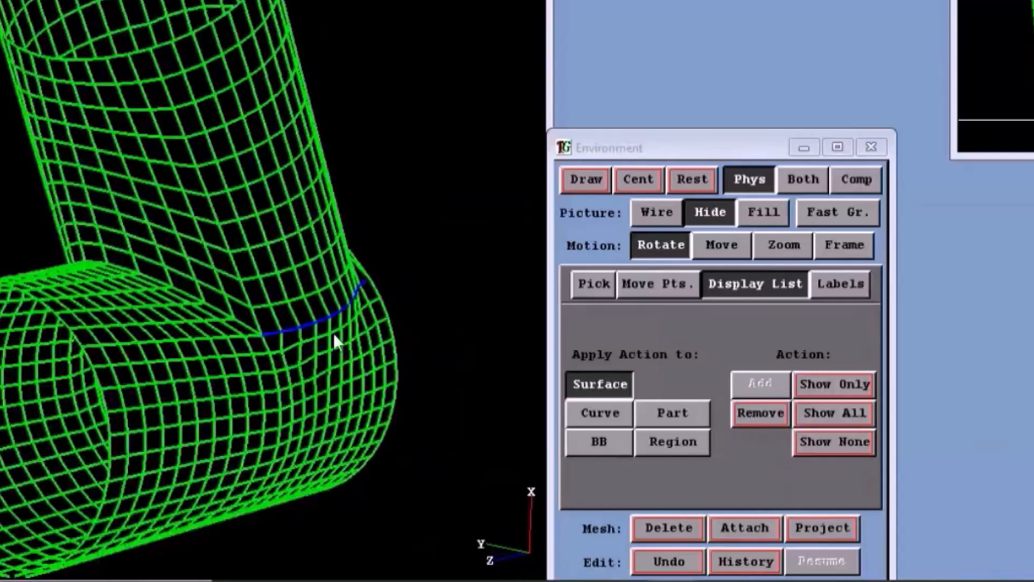
middle_drag(211, 290, 88, 279)
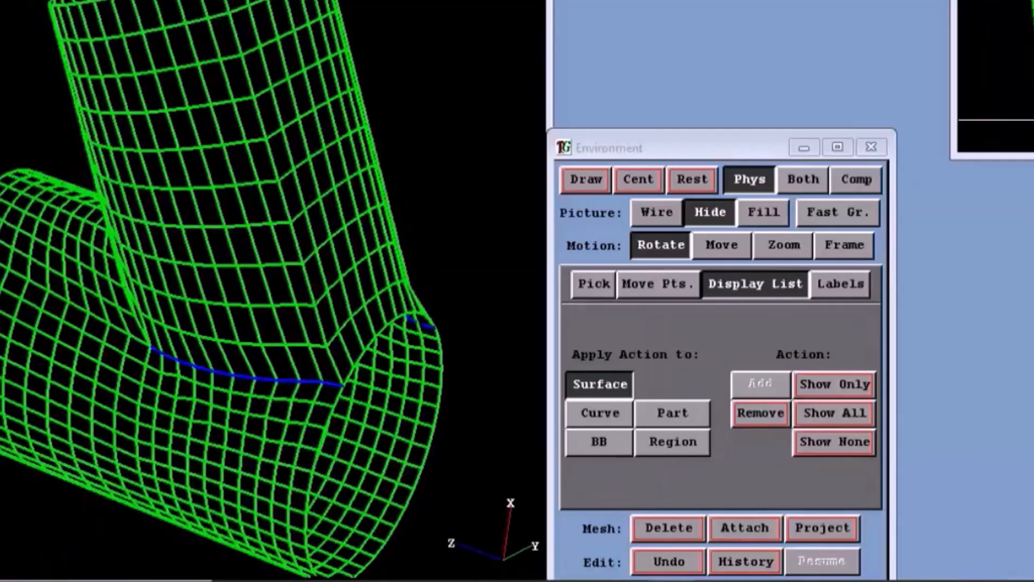
middle_drag(94, 275, 213, 305)
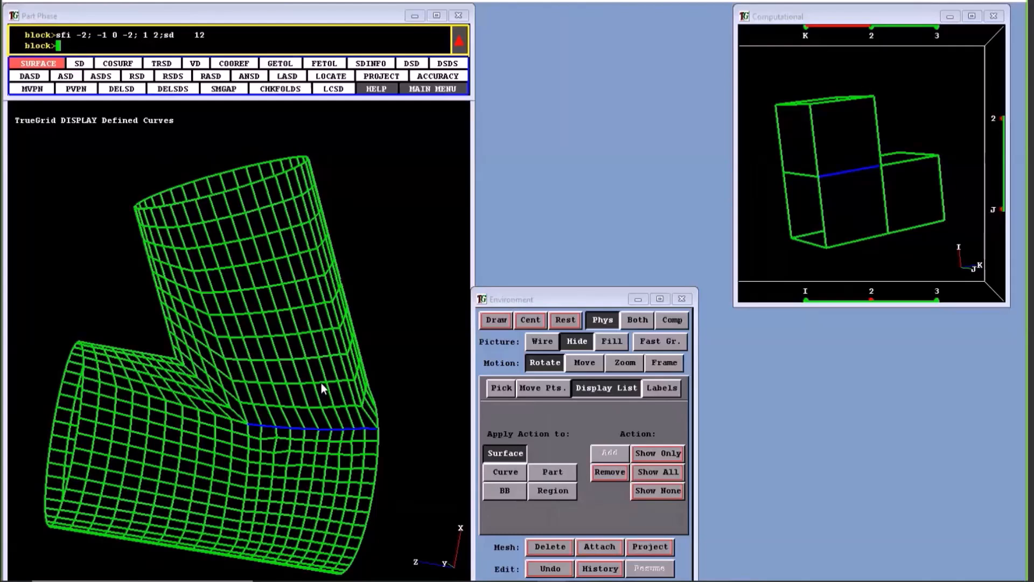
Run the commands dsd 10 and rap to hide the mesh, and show the defined curves in wireframe.
text(dsd 10 )
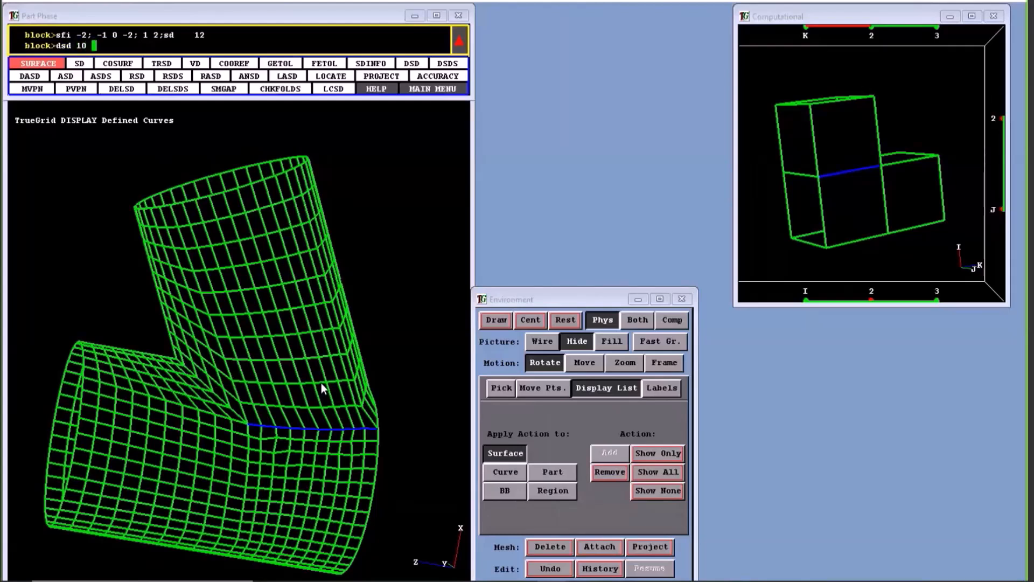
text(ra)
key(Return)
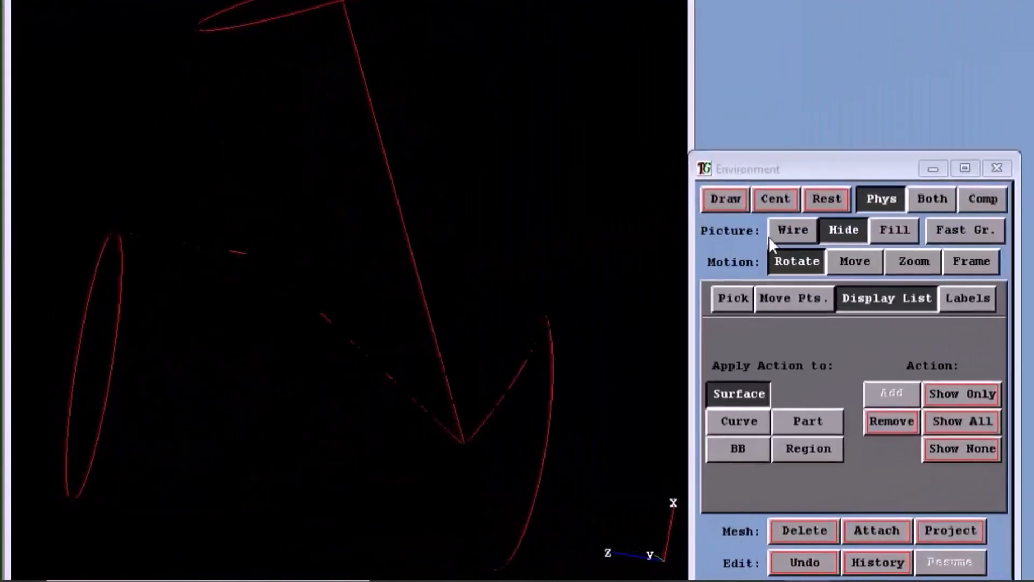
click(771, 236)
Examine the closely spaced curves along the pipe intersection at high magnification from both sides.
middle_drag(612, 452, 285, 349)
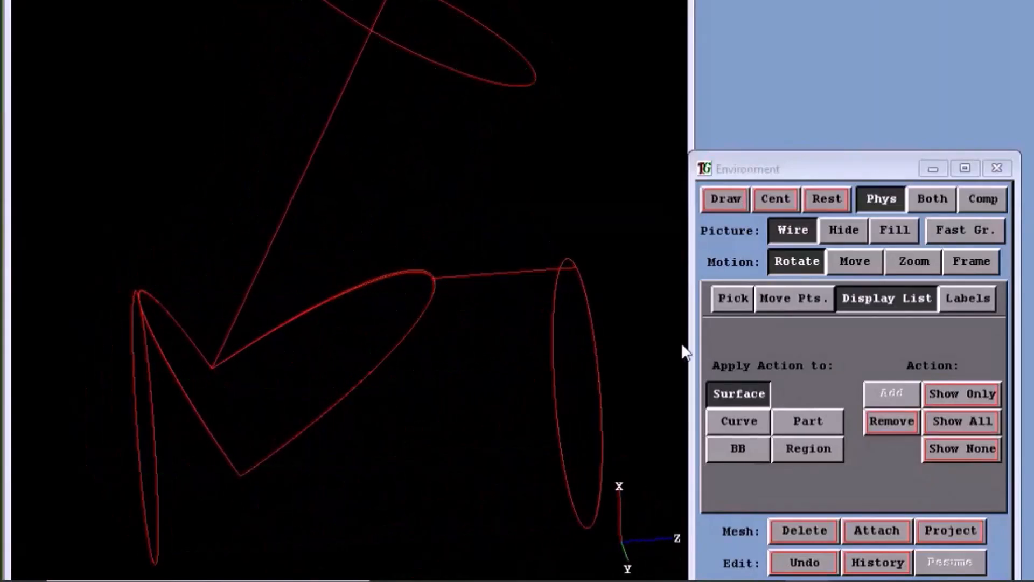
click(971, 261)
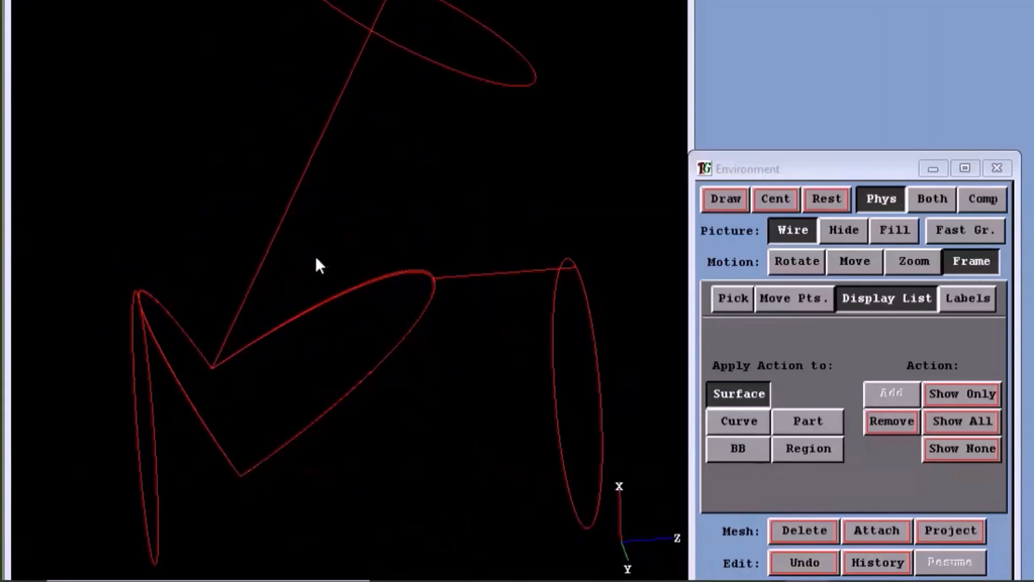
drag(316, 259, 378, 343)
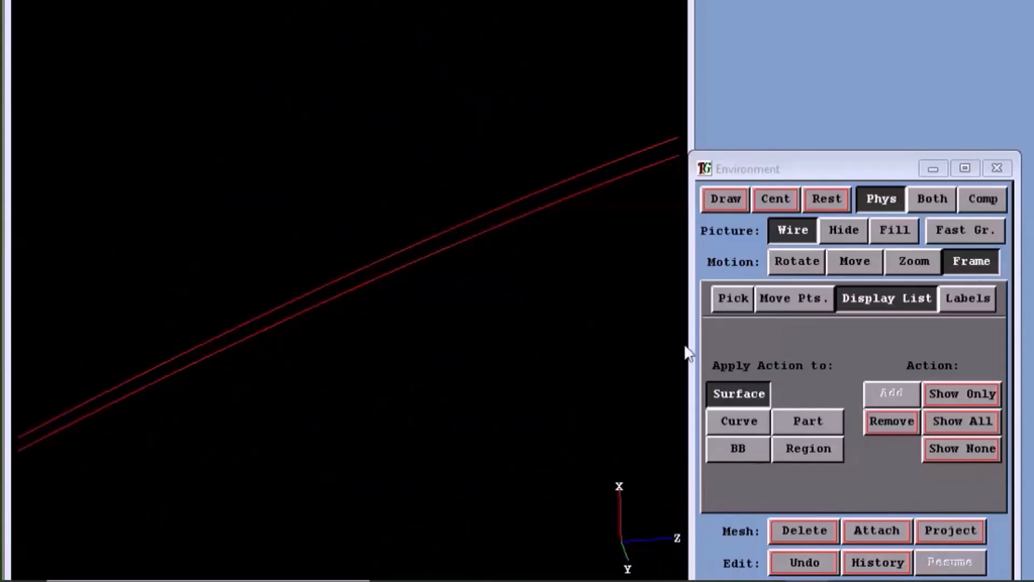
click(774, 197)
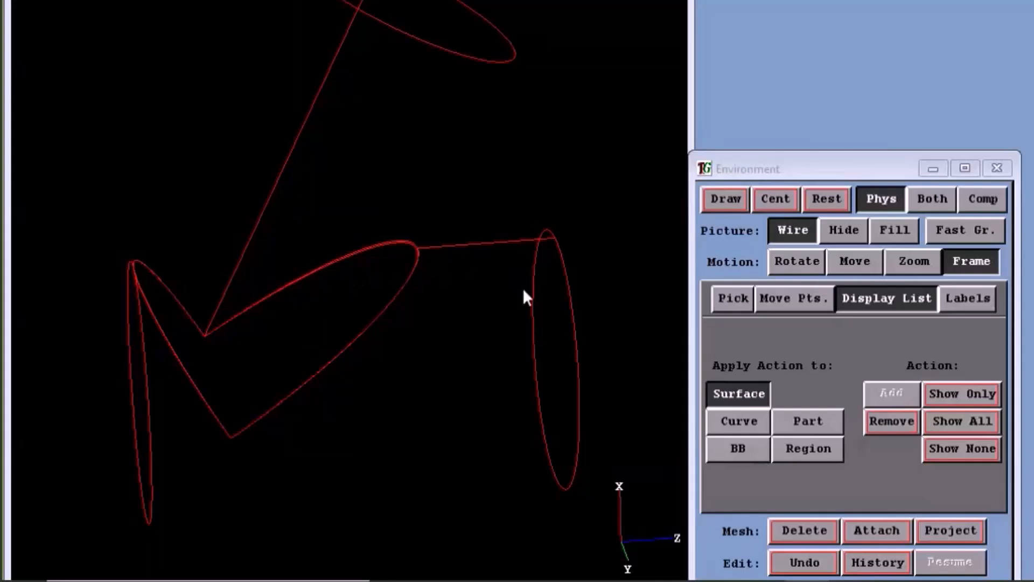
middle_drag(603, 285, 355, 396)
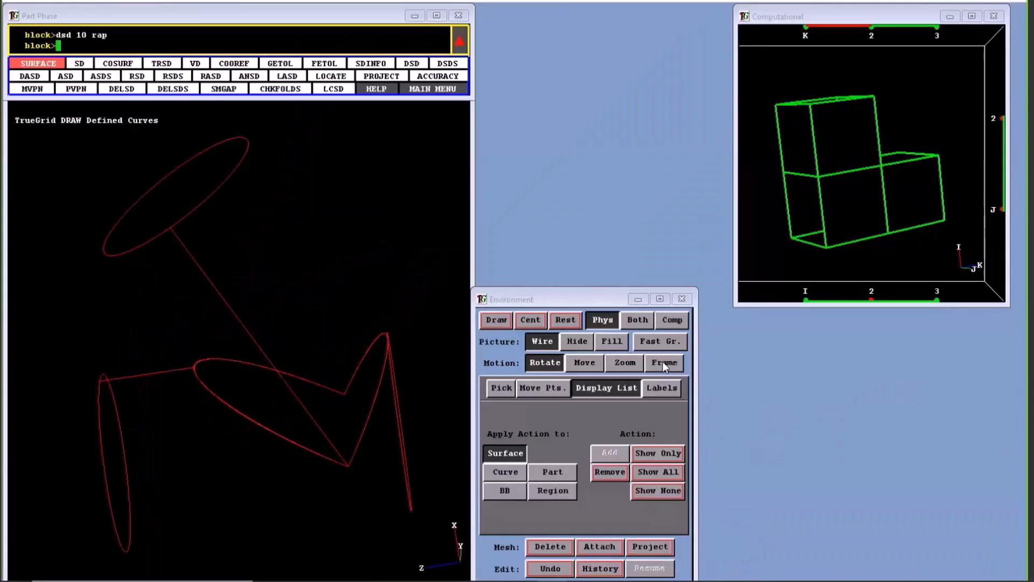
click(663, 362)
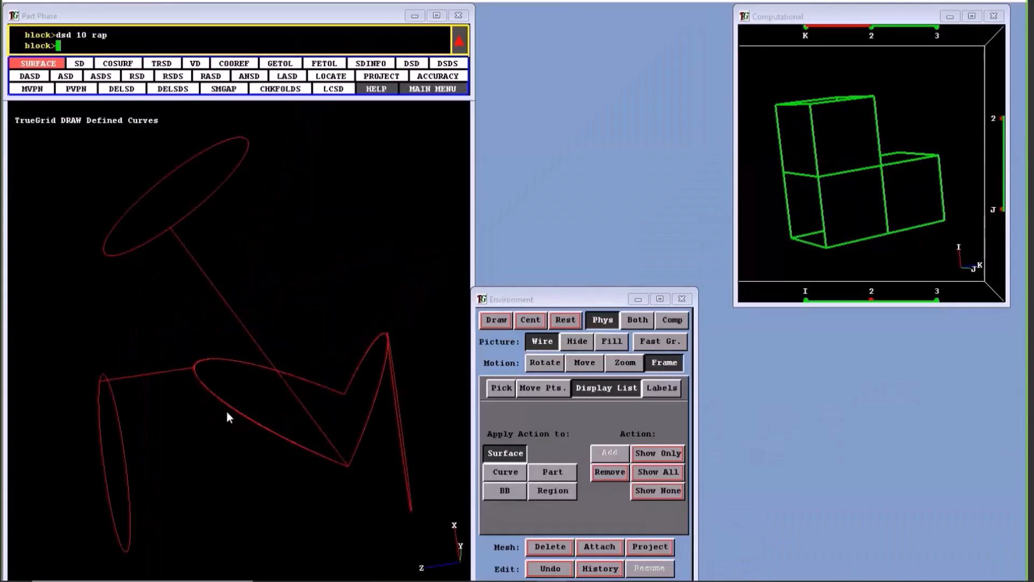
drag(203, 376, 267, 437)
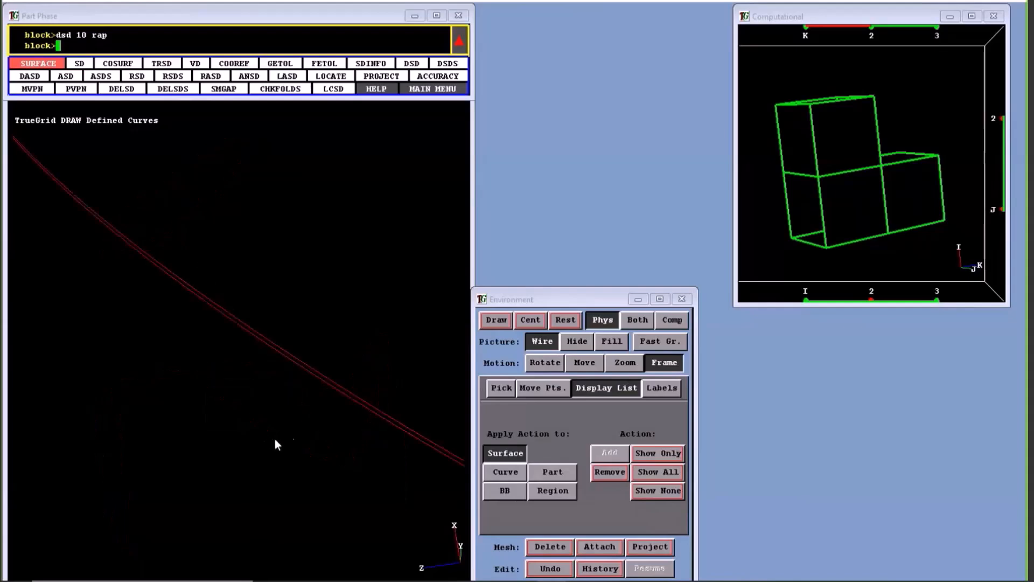
drag(228, 277, 312, 427)
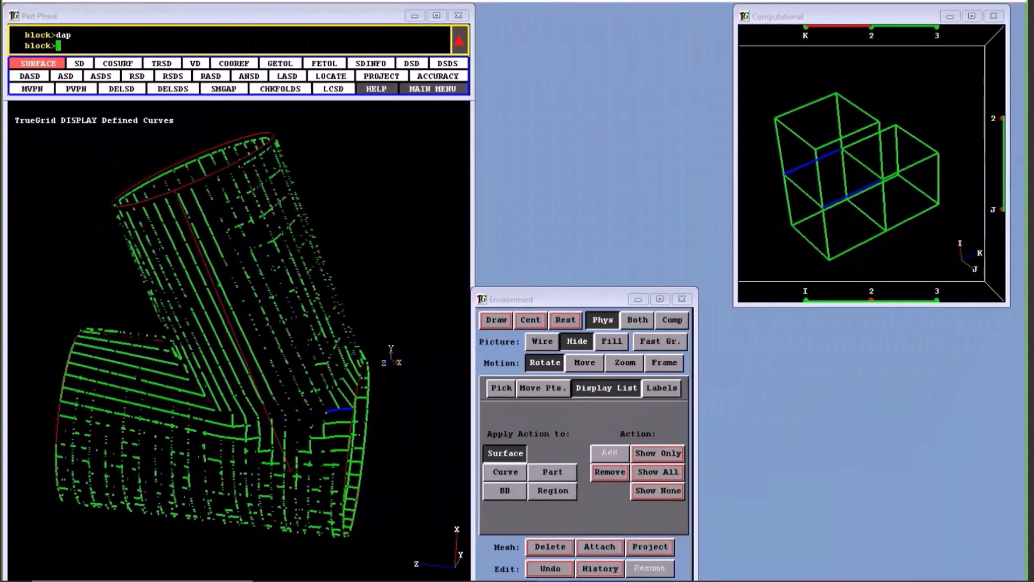
middle_drag(375, 302, 378, 302)
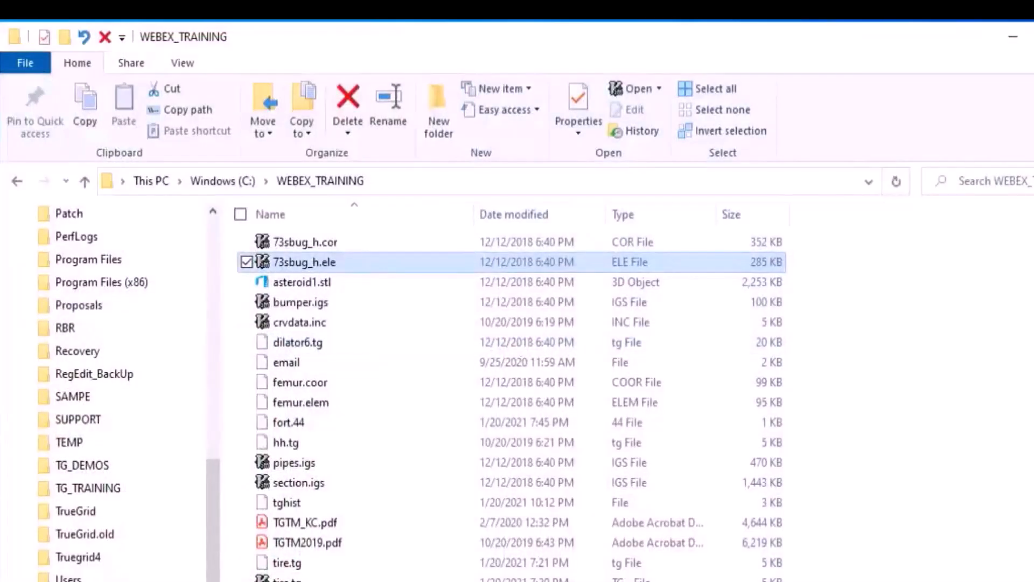
Open the tsave session file in gVim and delete its header comments and the IGES level comment lines.
right_click(288, 581)
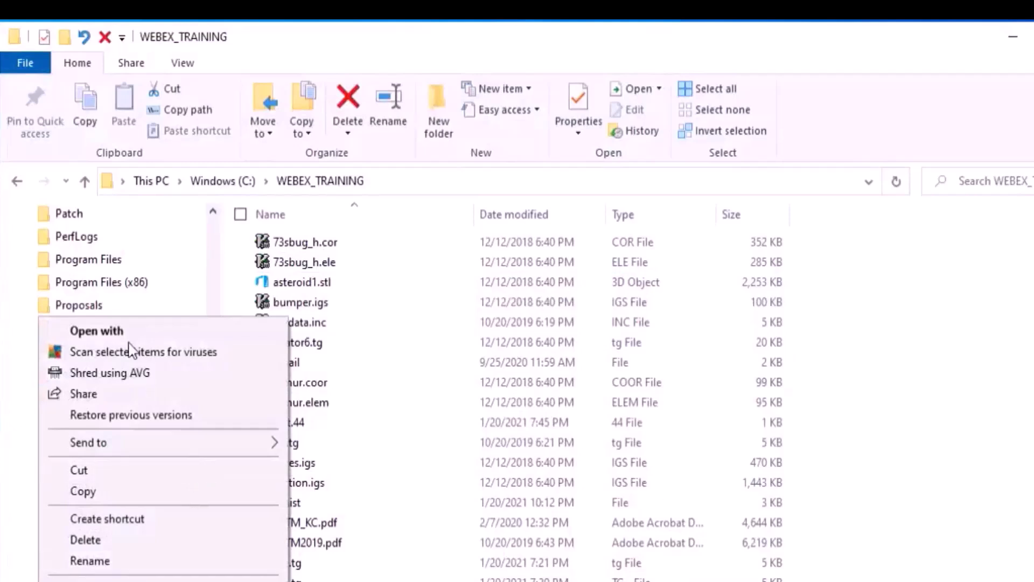
click(112, 330)
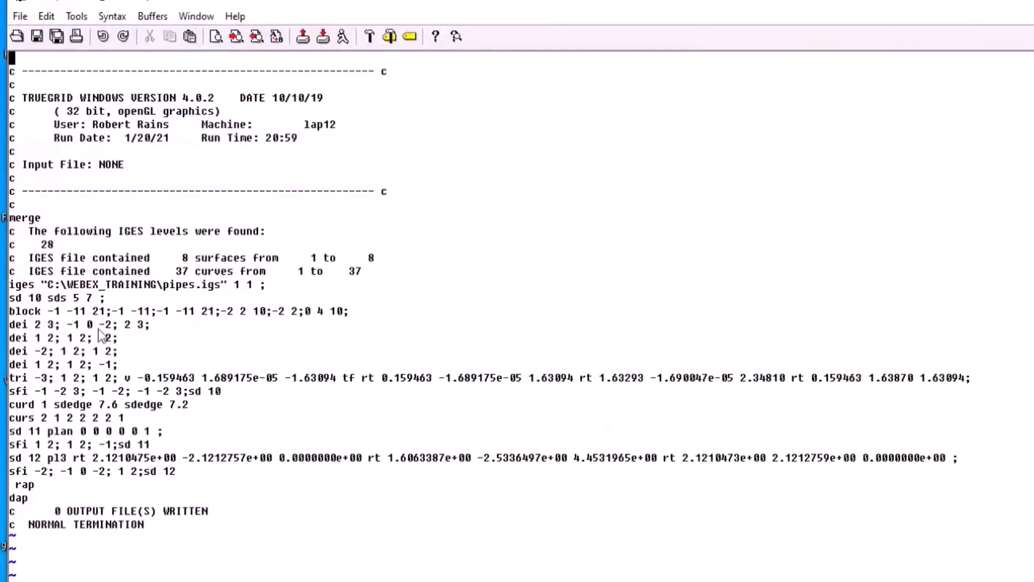
drag(21, 71, 382, 203)
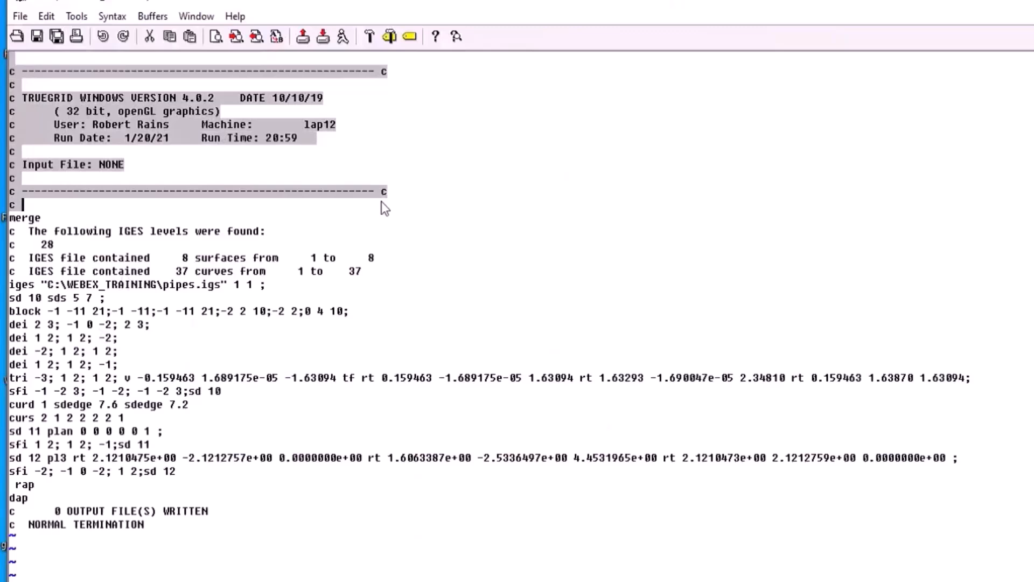
key(Delete)
drag(9, 85, 441, 129)
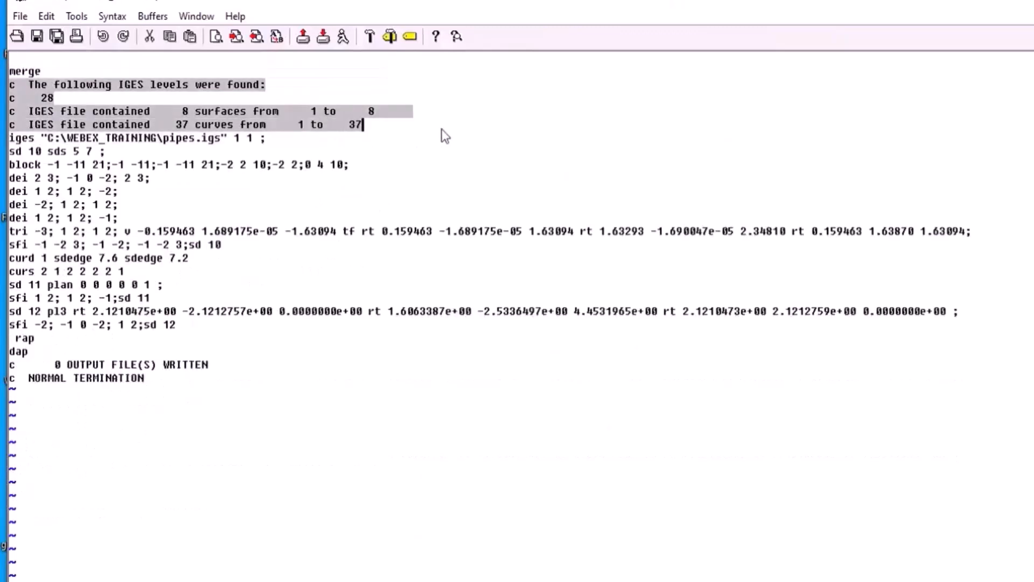
key(Delete)
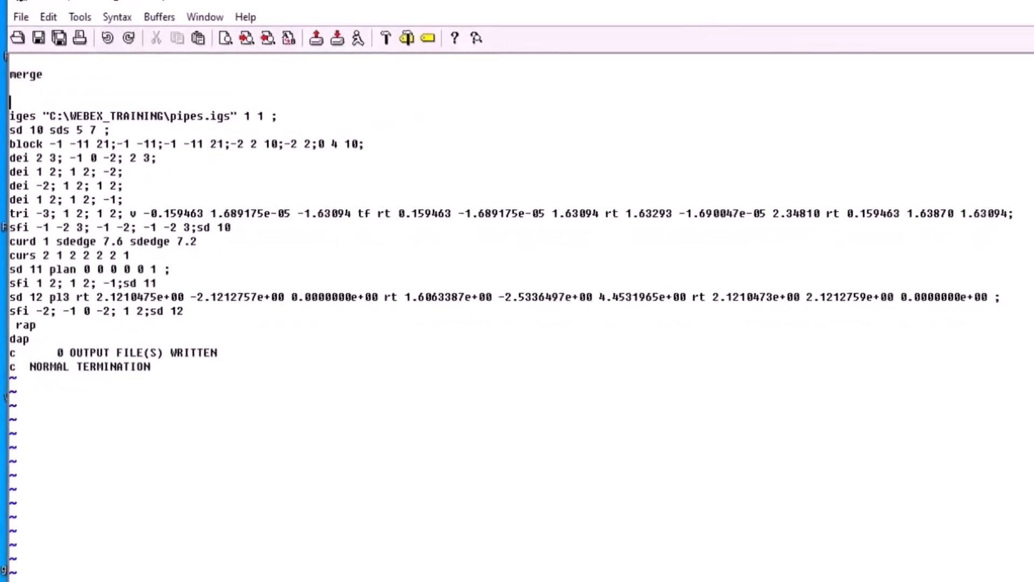
Delete the rap and dap commands and the two closing comment lines at the end of the file.
click(81, 369)
text(2dd)
key(Escape)
key(2)
key(d)
key(d)
key(k)
key(2)
key(d)
key(d)
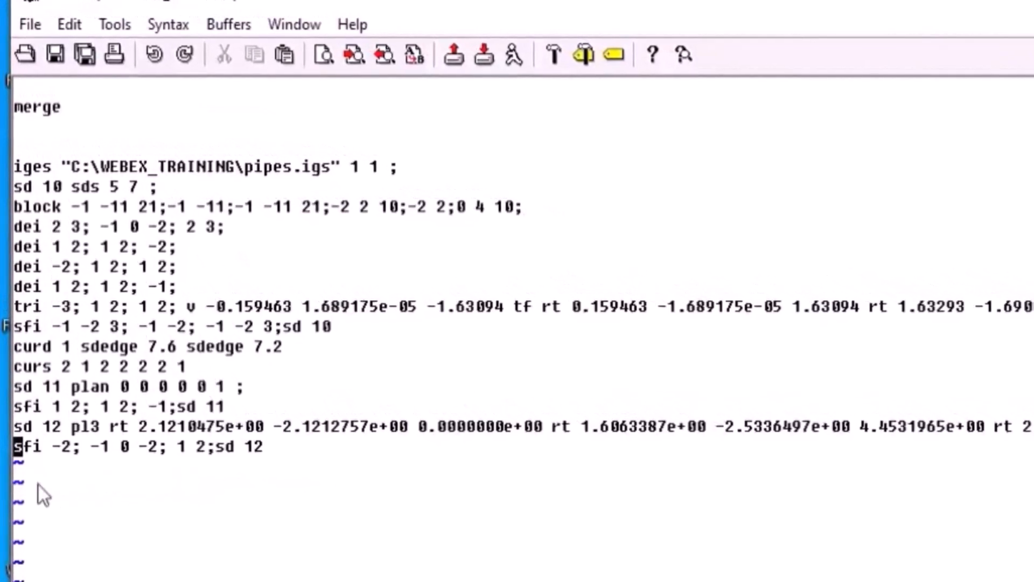
Delete the merge command and blank lines above the iges command, and save the file as kpipe.tg.
key(g)
key(g)
key(2)
key(d)
key(d)
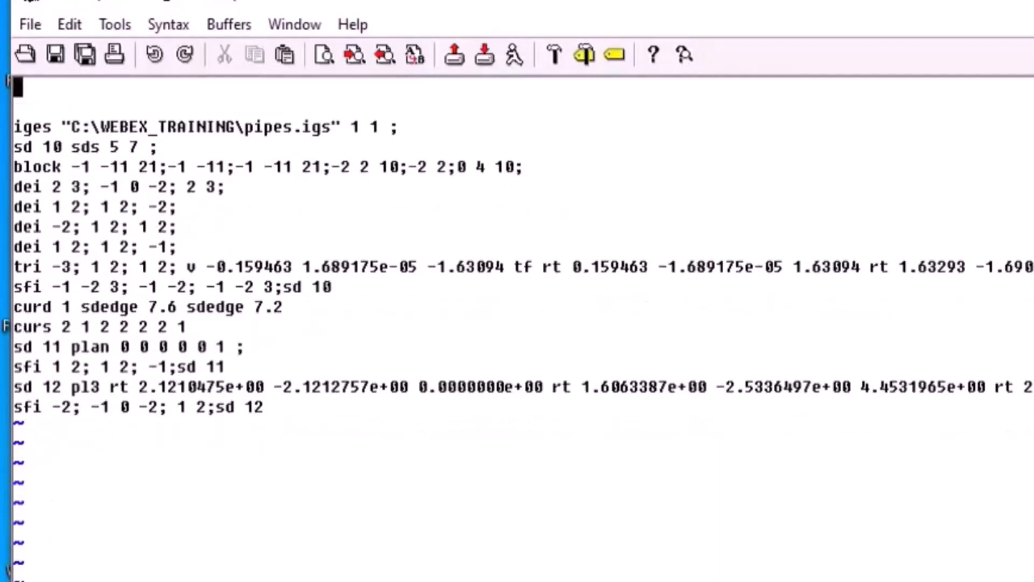
key(d)
key(d)
key(d)
key(d)
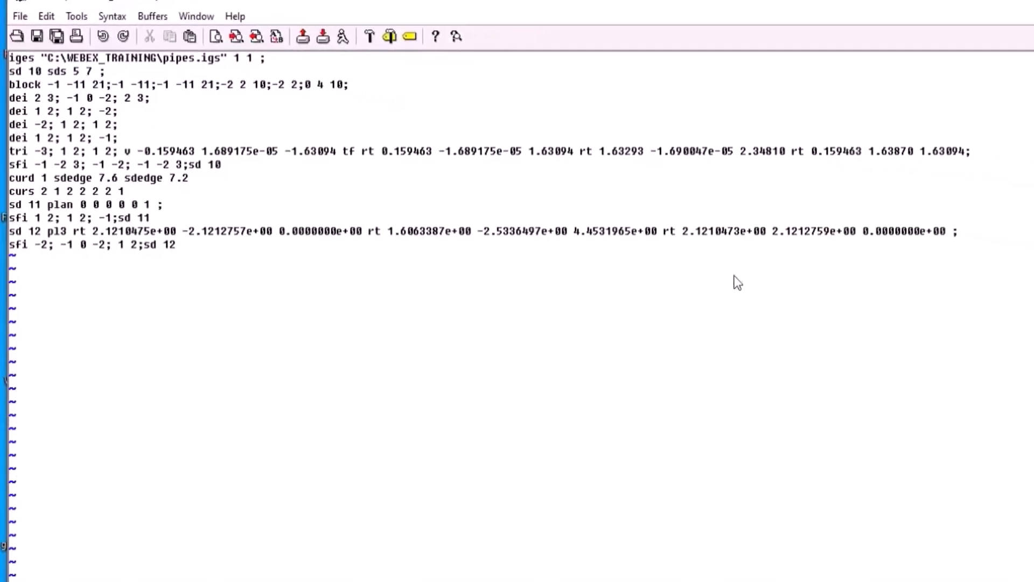
text(:)
key(Return)
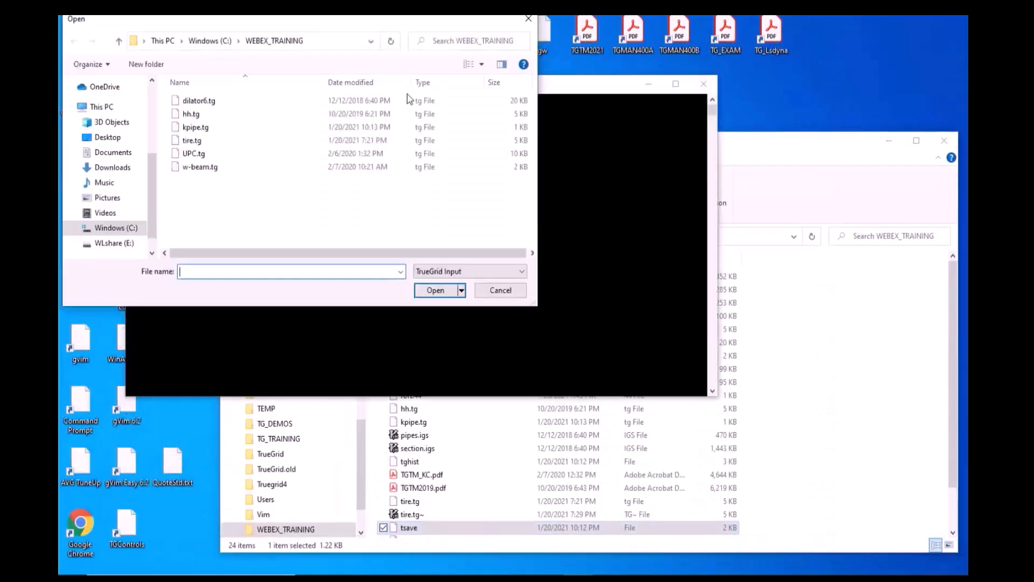
Run kpipe.tg as the input file of a new TrueGrid session and draw the resulting mesh.
click(196, 127)
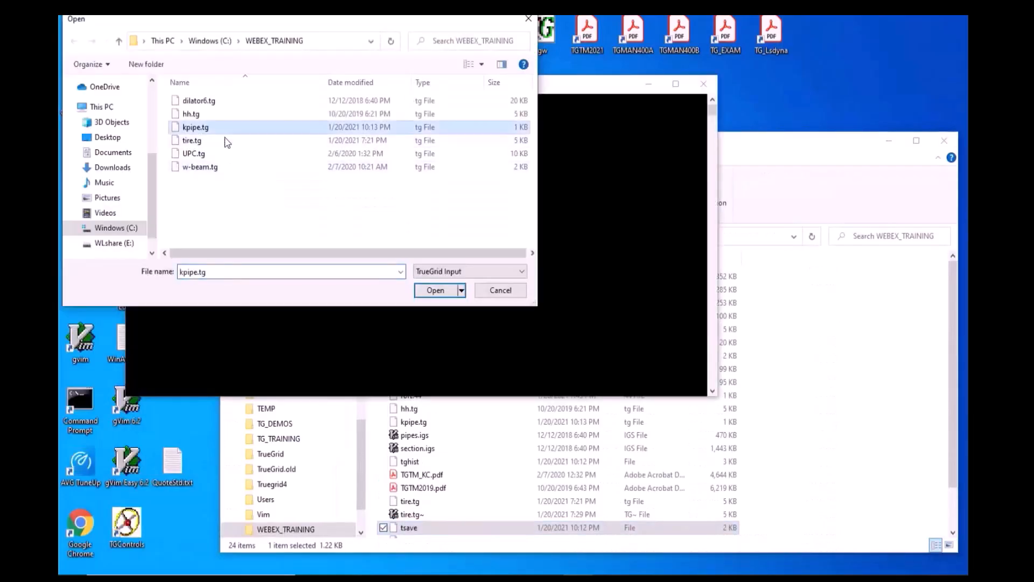
click(436, 290)
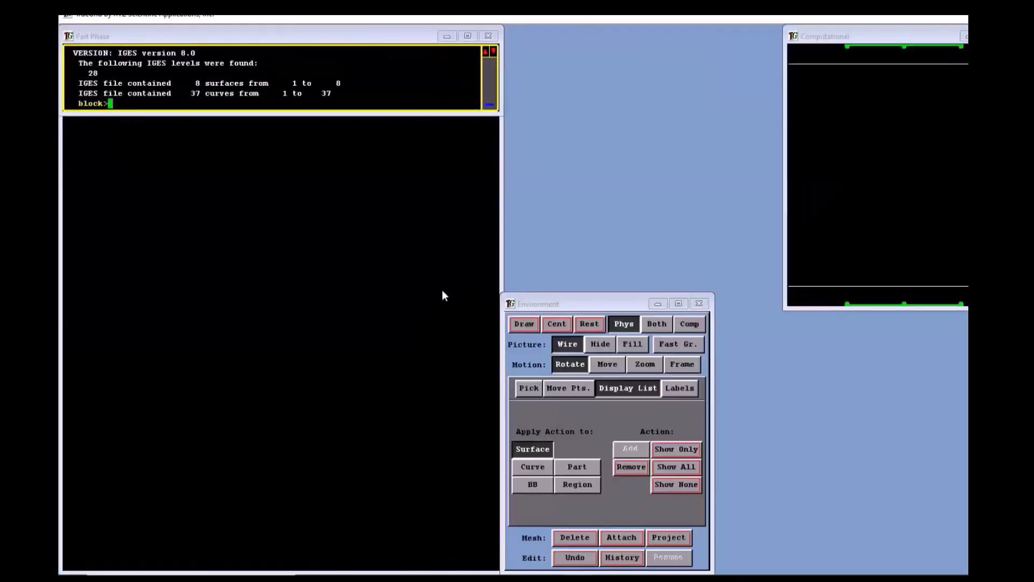
click(523, 328)
Examine the rebuilt pipe mesh from several angles in hidden-line display and centre it in the view.
mouse_move(447, 355)
mouse_down()
mouse_move(307, 353)
mouse_move(211, 213)
mouse_move(245, 153)
mouse_up()
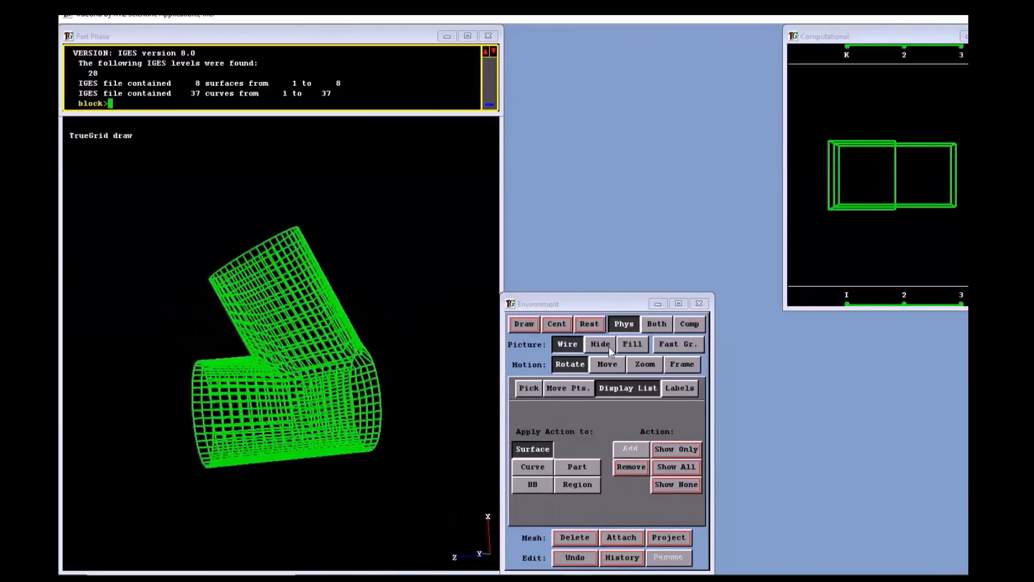
drag(367, 404, 458, 402)
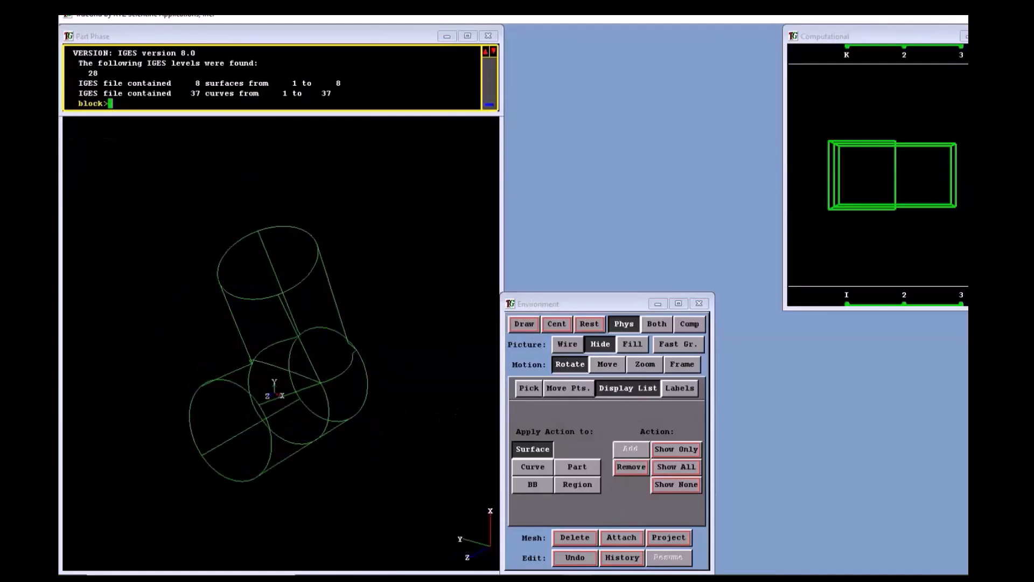
middle_drag(275, 395, 434, 427)
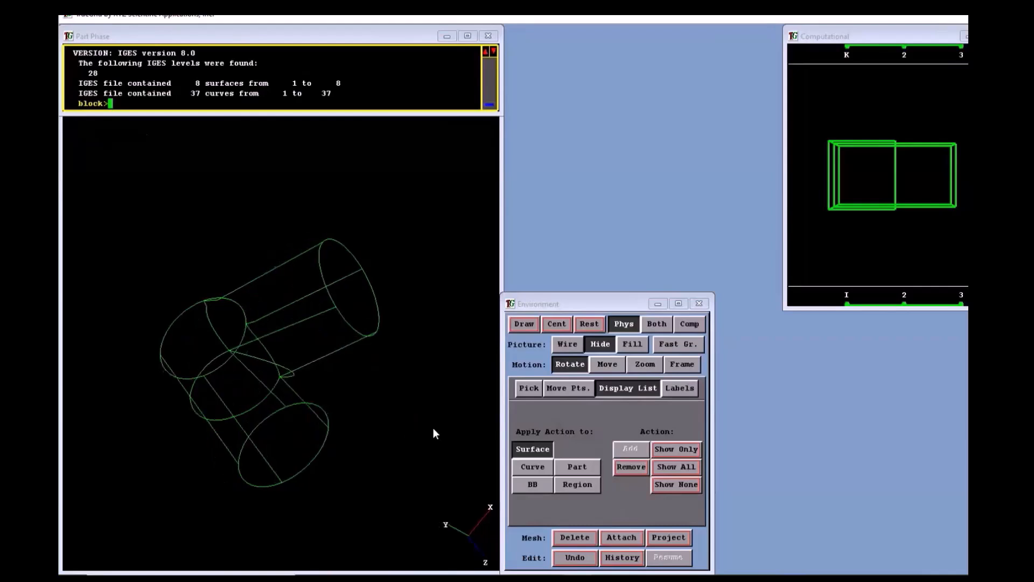
drag(236, 396, 467, 493)
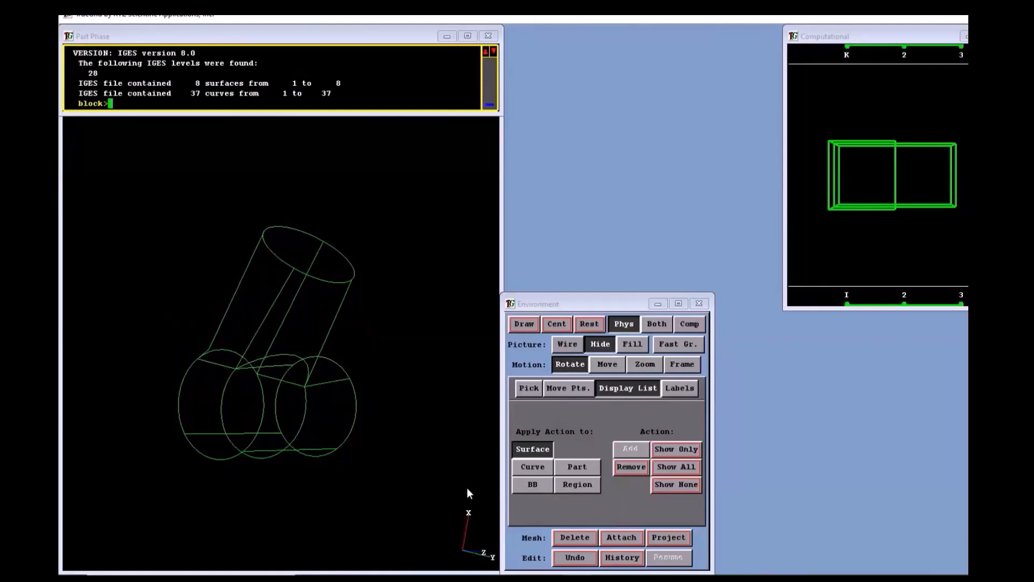
click(554, 324)
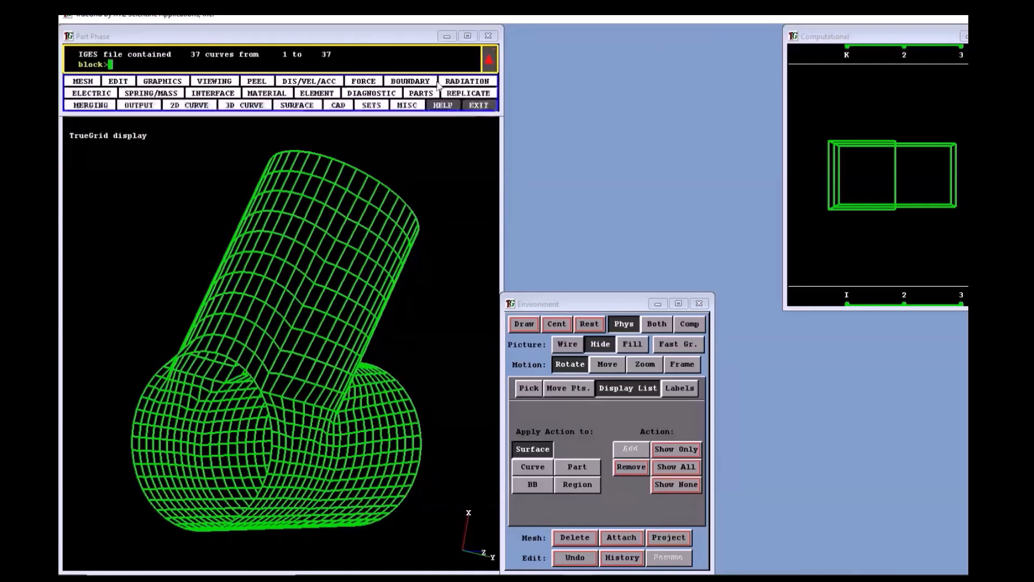
Exit the TrueGrid session and open kpipe.tg from the WEBEX_TRAINING folder in gVim.
click(479, 105)
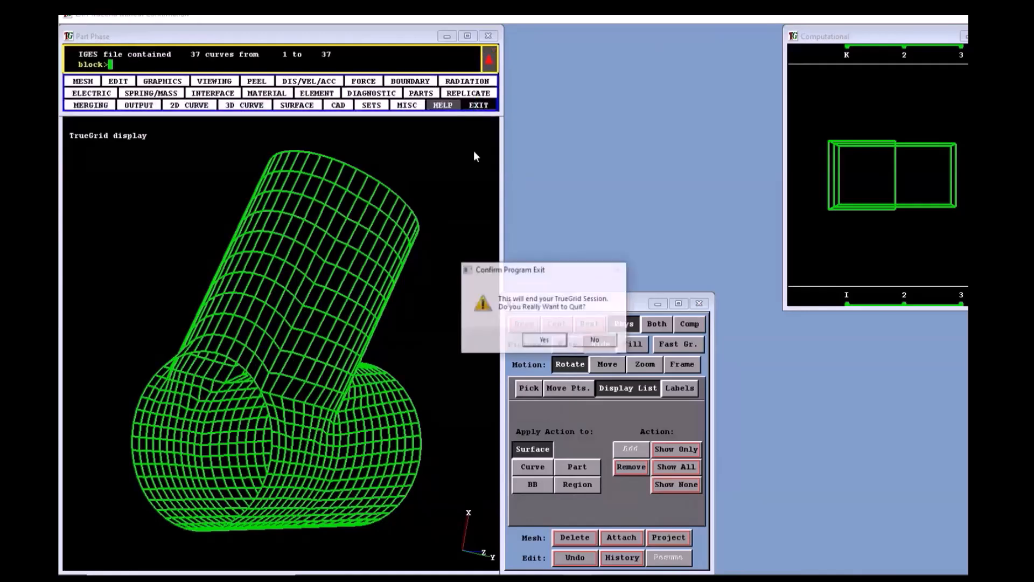
click(544, 343)
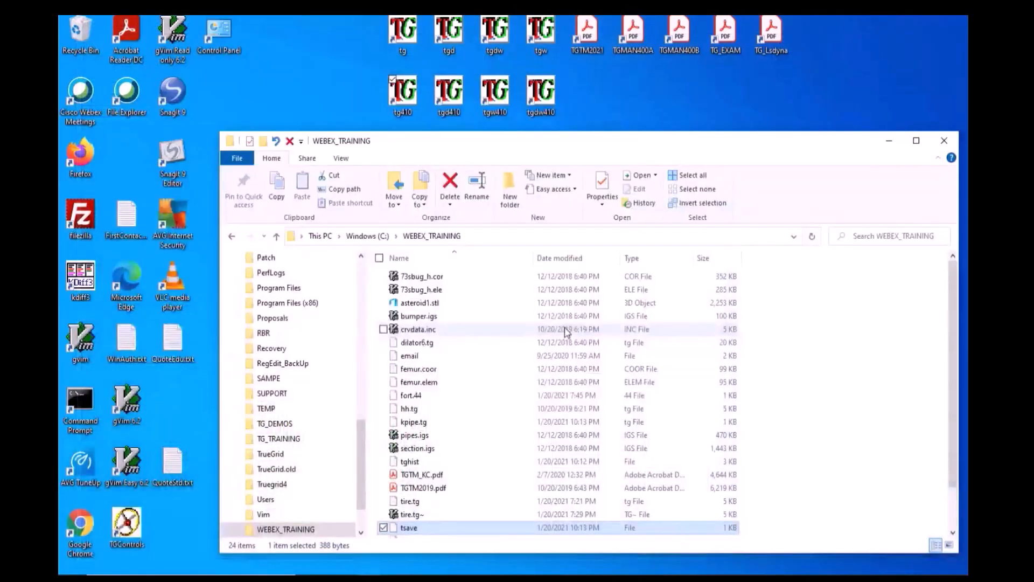
right_click(415, 428)
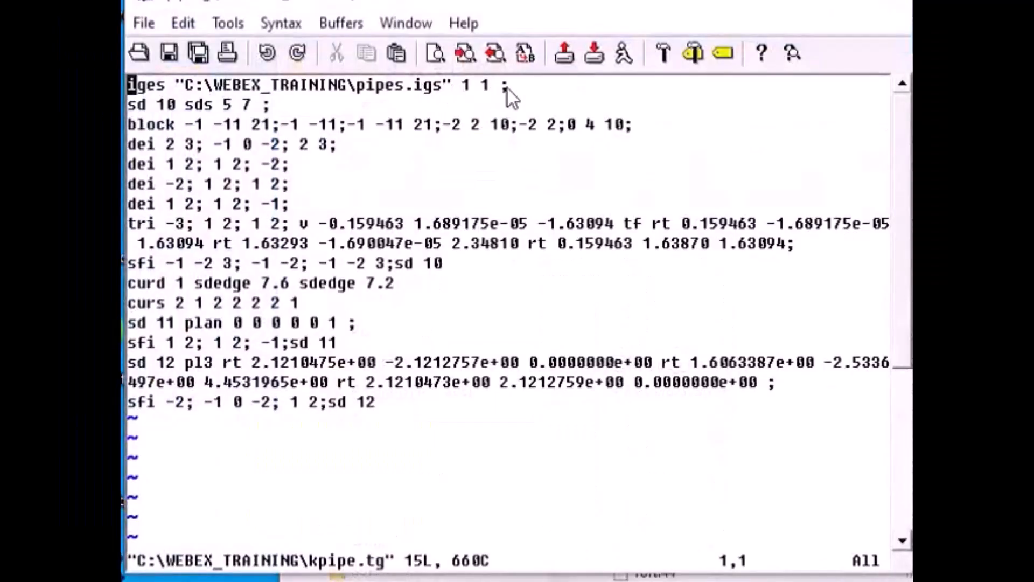